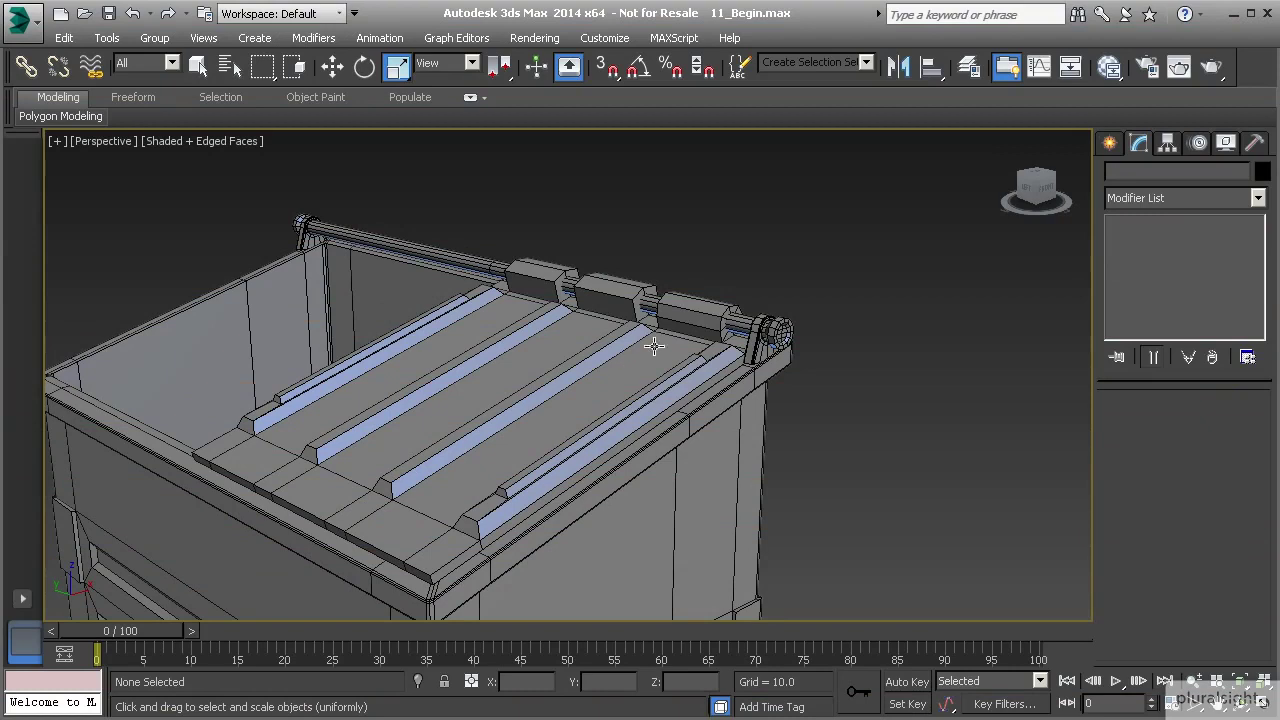
# - Examine the three hinge knuckles on the lid and how the rod passes through them
pyautogui.scroll(5, 654, 346)
pyautogui.keyDown('alt'); pyautogui.moveTo(640, 412); pyautogui.dragTo(653, 424, button='middle'); pyautogui.keyUp('alt')
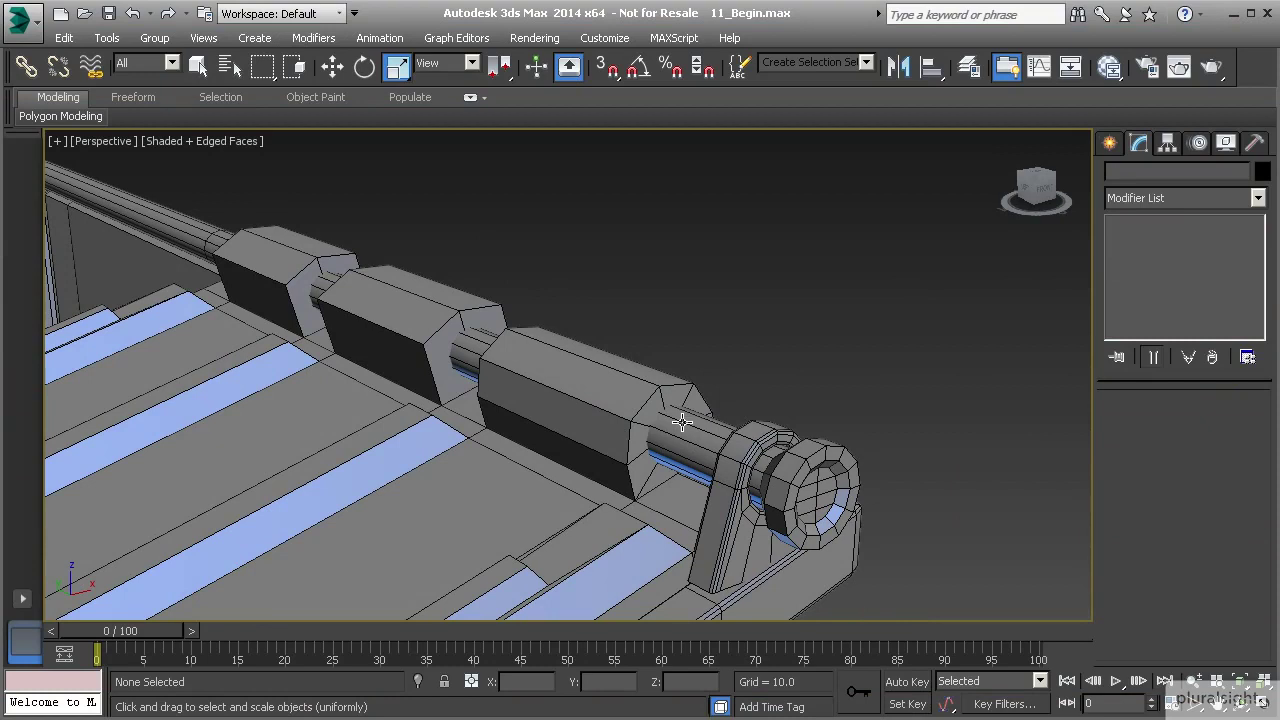
pyautogui.moveTo(651, 440)
pyautogui.keyDown('alt'); pyautogui.mouseDown(button='middle')
pyautogui.moveTo(662, 437)
pyautogui.moveTo(646, 447)
pyautogui.mouseUp(button='middle'); pyautogui.keyUp('alt')
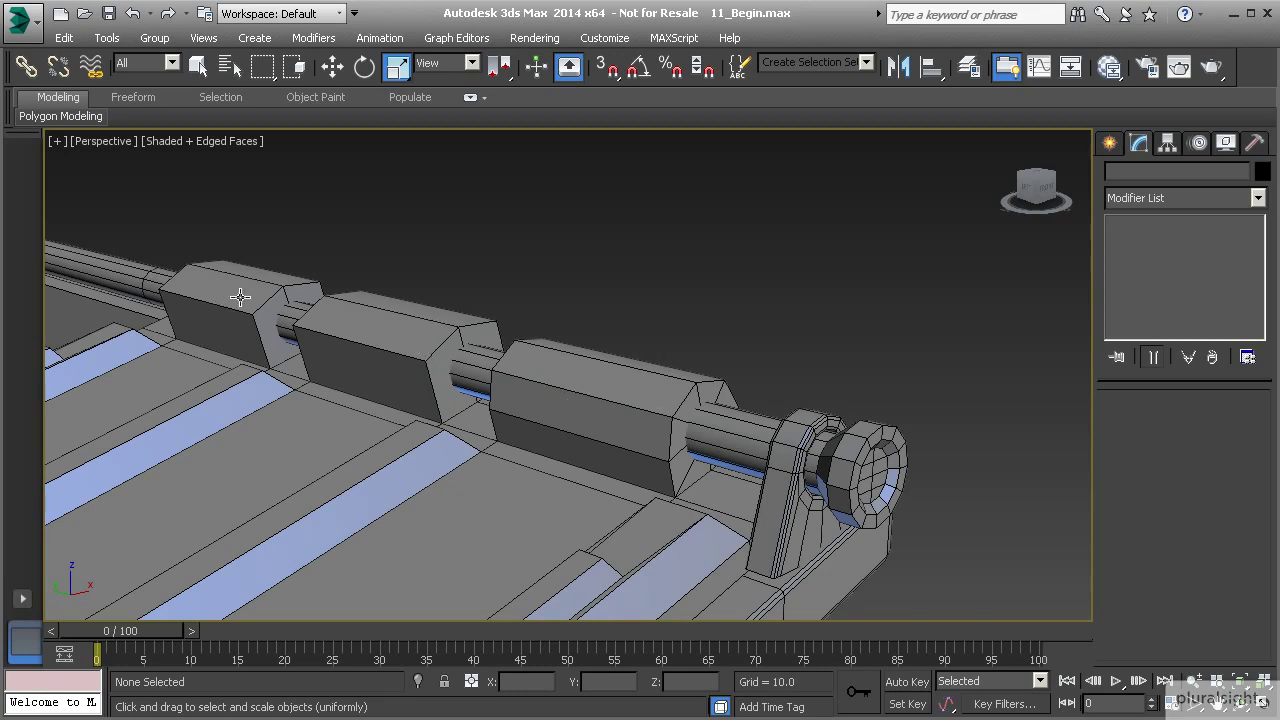
pyautogui.scroll(-4, 623, 486)
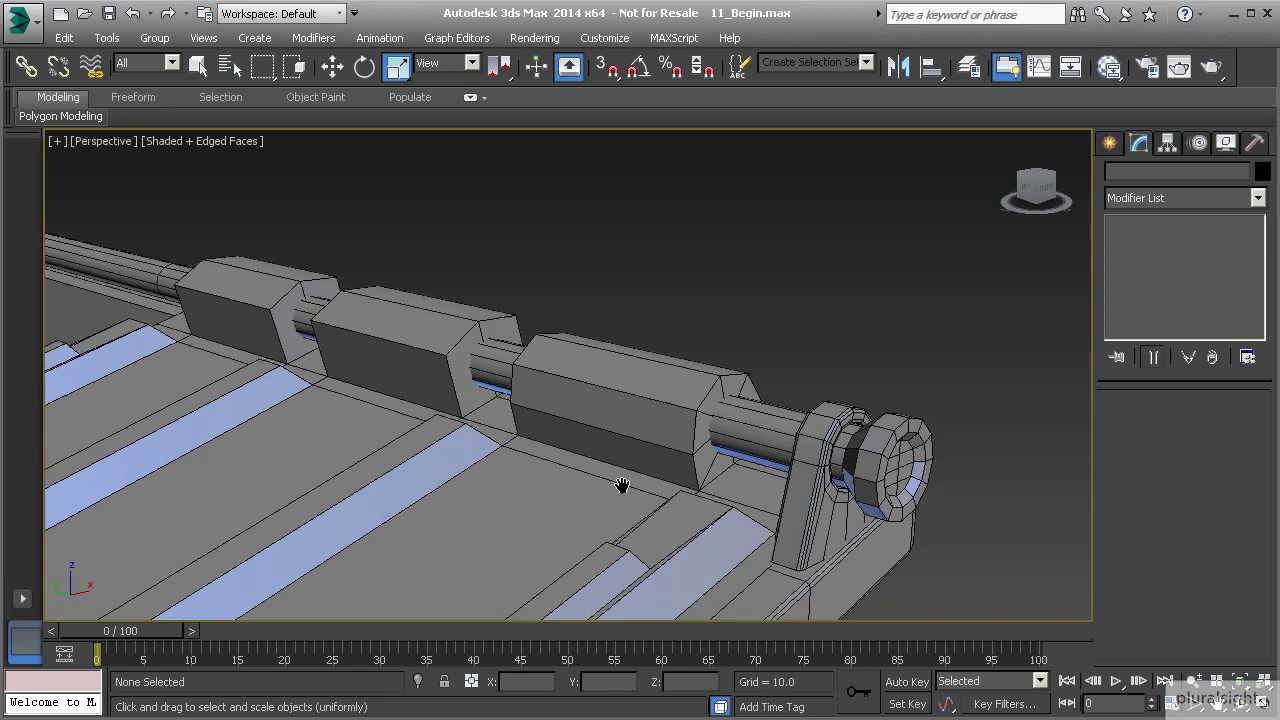
pyautogui.moveTo(645, 470)
pyautogui.keyDown('alt'); pyautogui.mouseDown(button='middle')
pyautogui.moveTo(614, 466)
pyautogui.moveTo(634, 484)
pyautogui.mouseUp(button='middle'); pyautogui.keyUp('alt')
pyautogui.scroll(3, 614, 466)
pyautogui.moveTo(634, 484); pyautogui.dragTo(549, 411, button='middle')
pyautogui.scroll(-1, 549, 411)
pyautogui.moveTo(751, 454)
pyautogui.mouseDown(button='middle')
pyautogui.moveTo(668, 414)
pyautogui.moveTo(764, 448)
pyautogui.mouseUp(button='middle')
# - Select the lid with its hinge knuckles and switch to polygon editing near the bracket-side knuckle
pyautogui.click(706, 391)
pyautogui.moveTo(800, 466); pyautogui.dragTo(696, 430, button='middle')
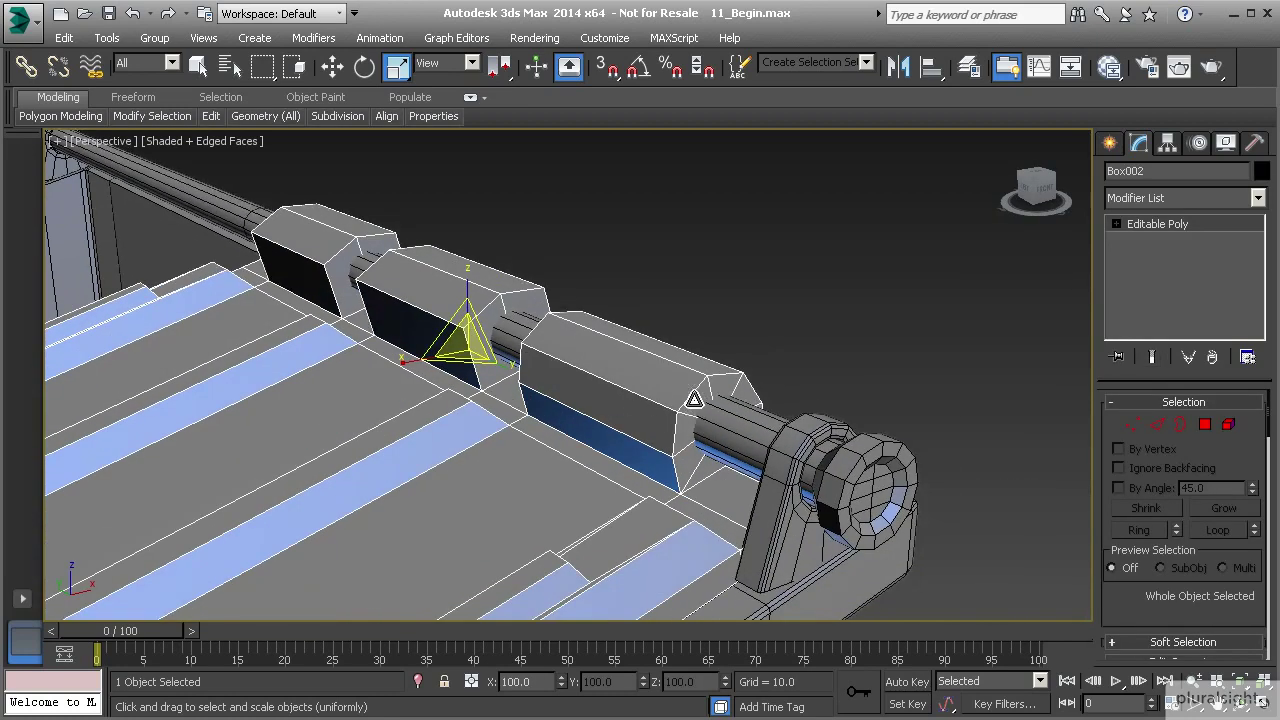
pyautogui.scroll(5, 690, 425)
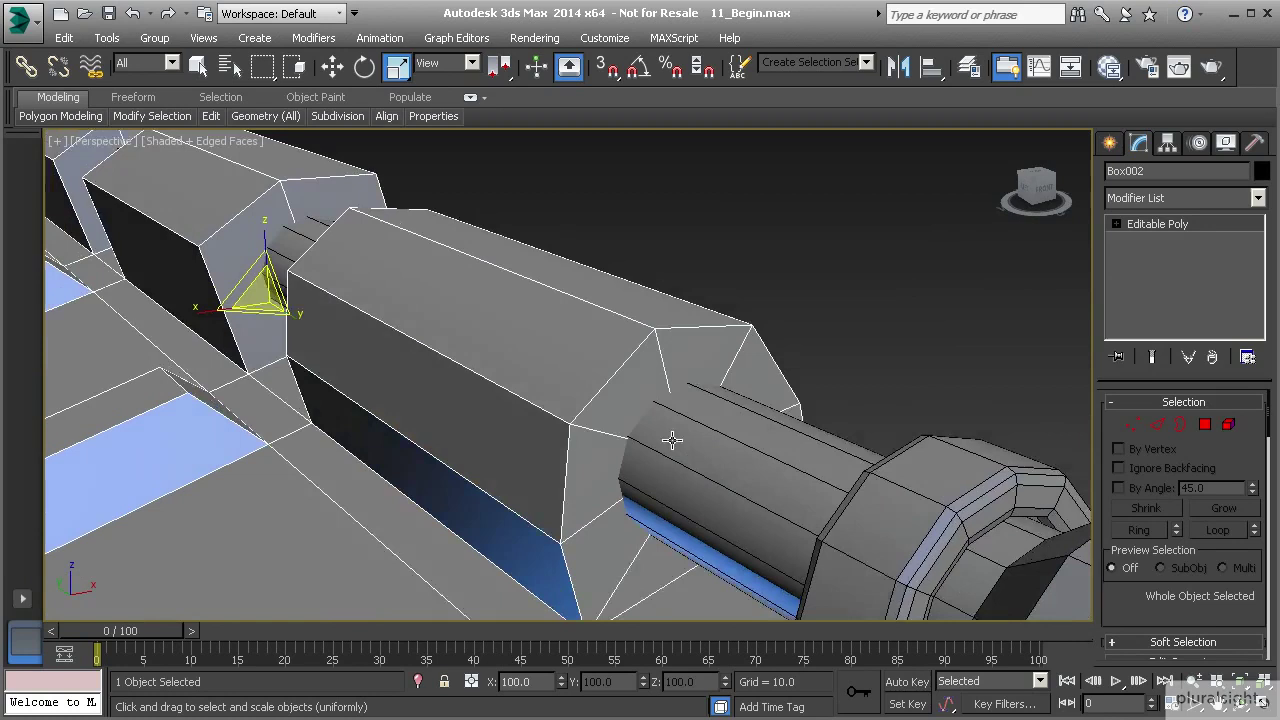
pyautogui.moveTo(659, 435); pyautogui.dragTo(628, 440, button='middle')
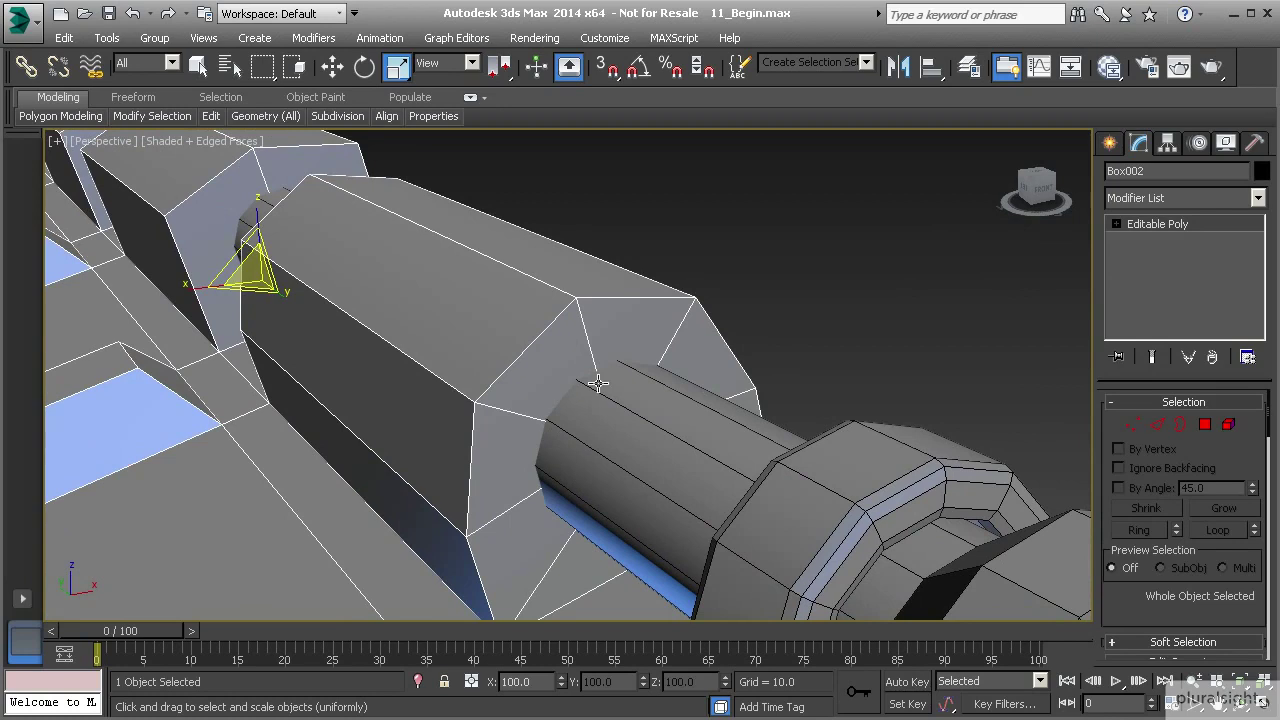
pyautogui.click(1205, 424)
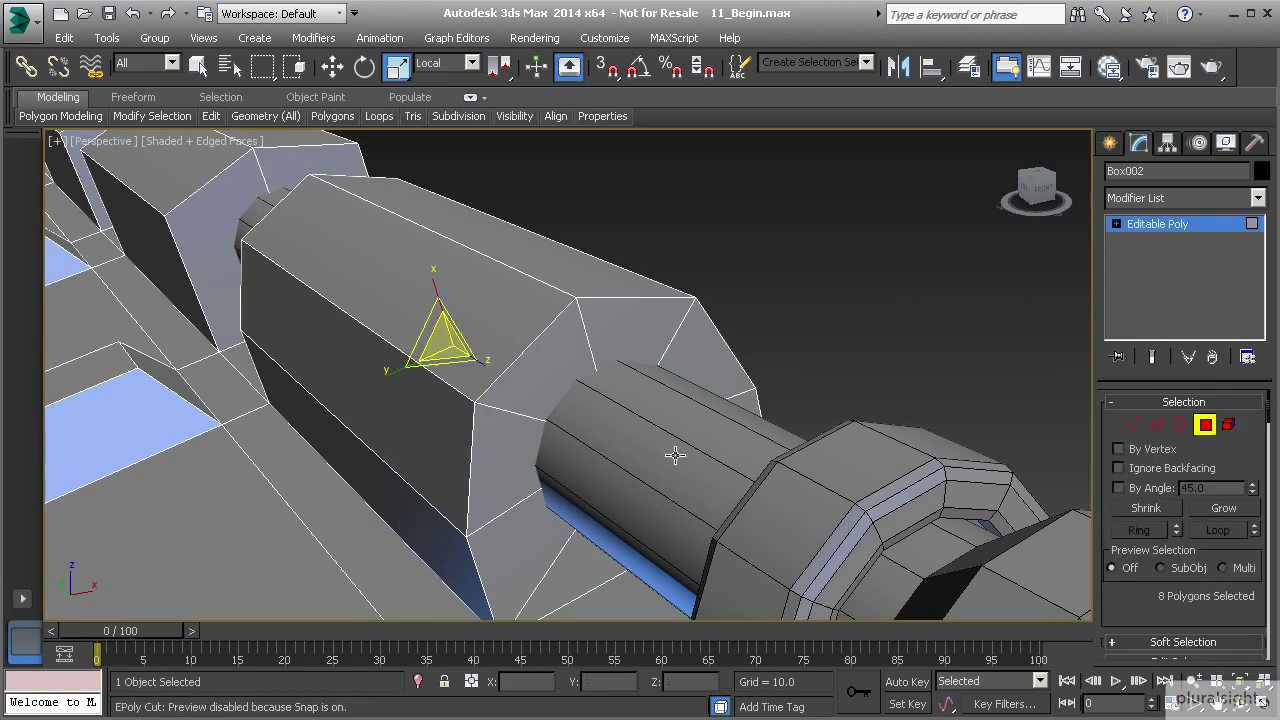
# - Examine the selected inner hole polygons of the bracket-side knuckle in wireframe, then return to shaded display
pyautogui.press('F3')
pyautogui.keyDown('alt'); pyautogui.moveTo(630, 460); pyautogui.dragTo(600, 437, button='middle'); pyautogui.keyUp('alt')
pyautogui.keyDown('alt'); pyautogui.moveTo(470, 364); pyautogui.dragTo(600, 449, button='middle'); pyautogui.keyUp('alt')
pyautogui.click(614, 466)
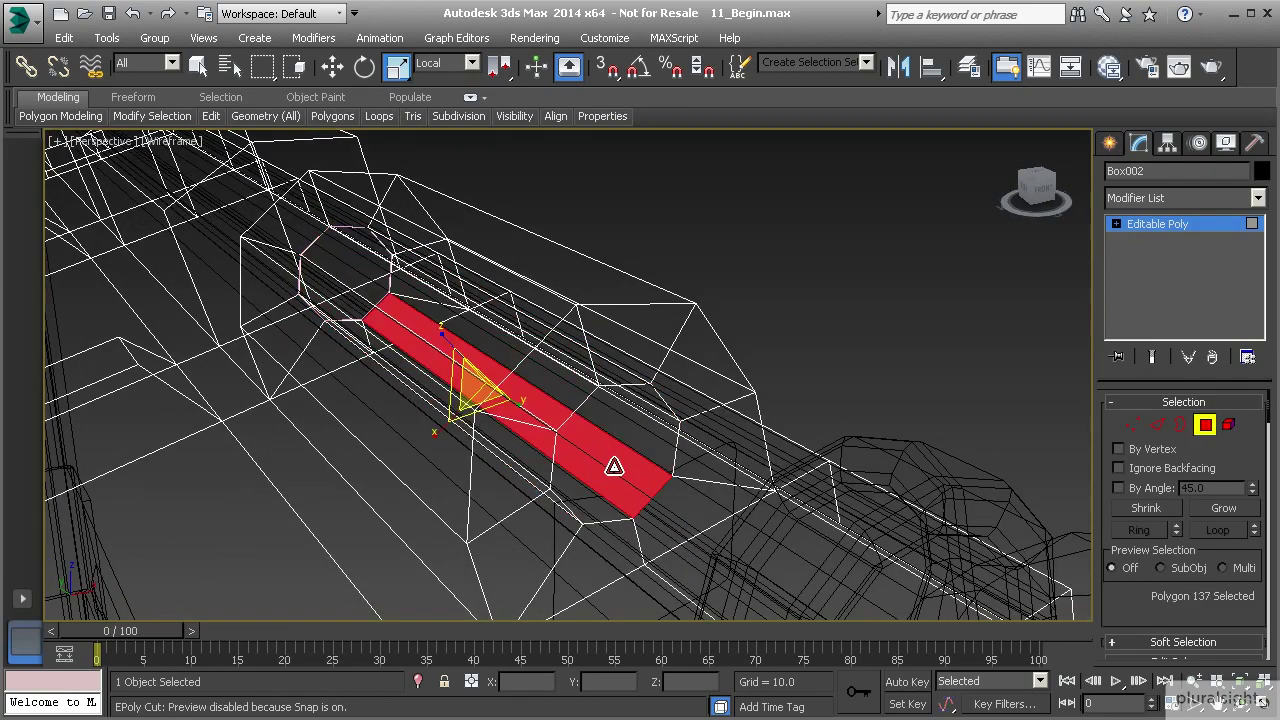
pyautogui.hotkey('ctrl', 'z')
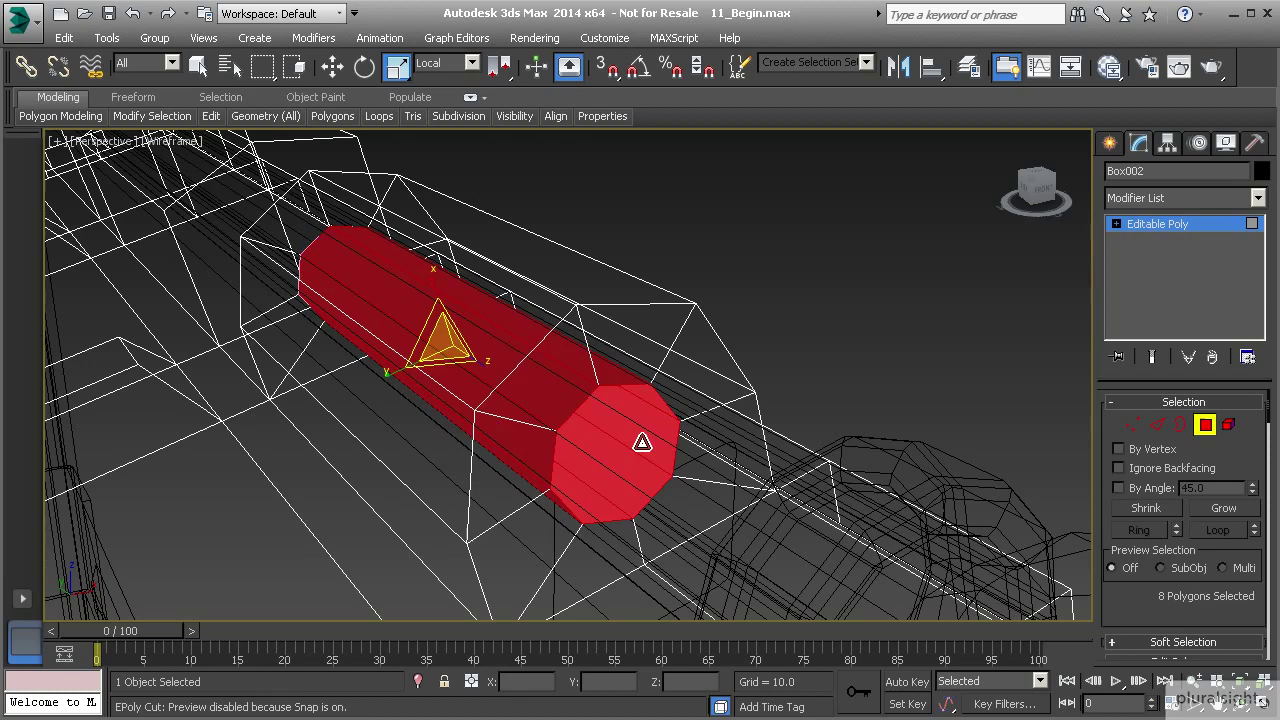
pyautogui.keyDown('alt'); pyautogui.moveTo(634, 446); pyautogui.dragTo(611, 449, button='middle'); pyautogui.keyUp('alt')
pyautogui.moveTo(555, 415)
pyautogui.keyDown('alt'); pyautogui.mouseDown(button='middle')
pyautogui.moveTo(509, 411)
pyautogui.moveTo(553, 416)
pyautogui.mouseUp(button='middle'); pyautogui.keyUp('alt')
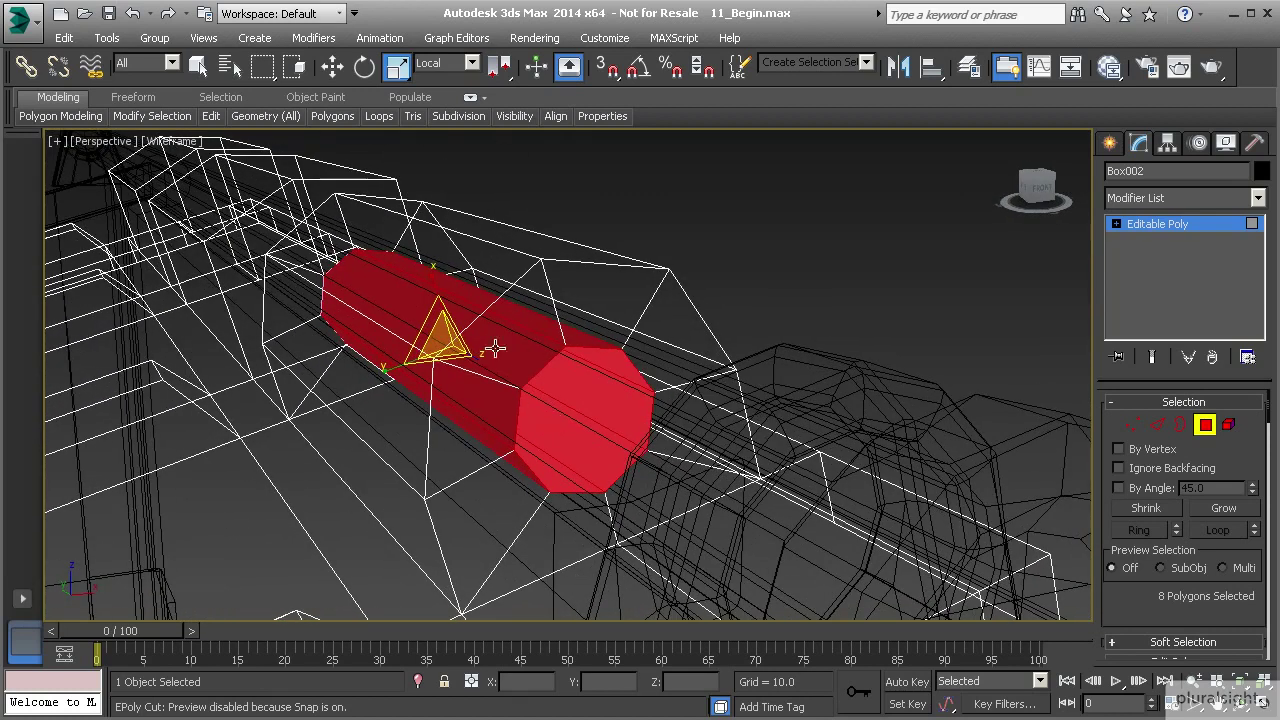
pyautogui.press('F3')
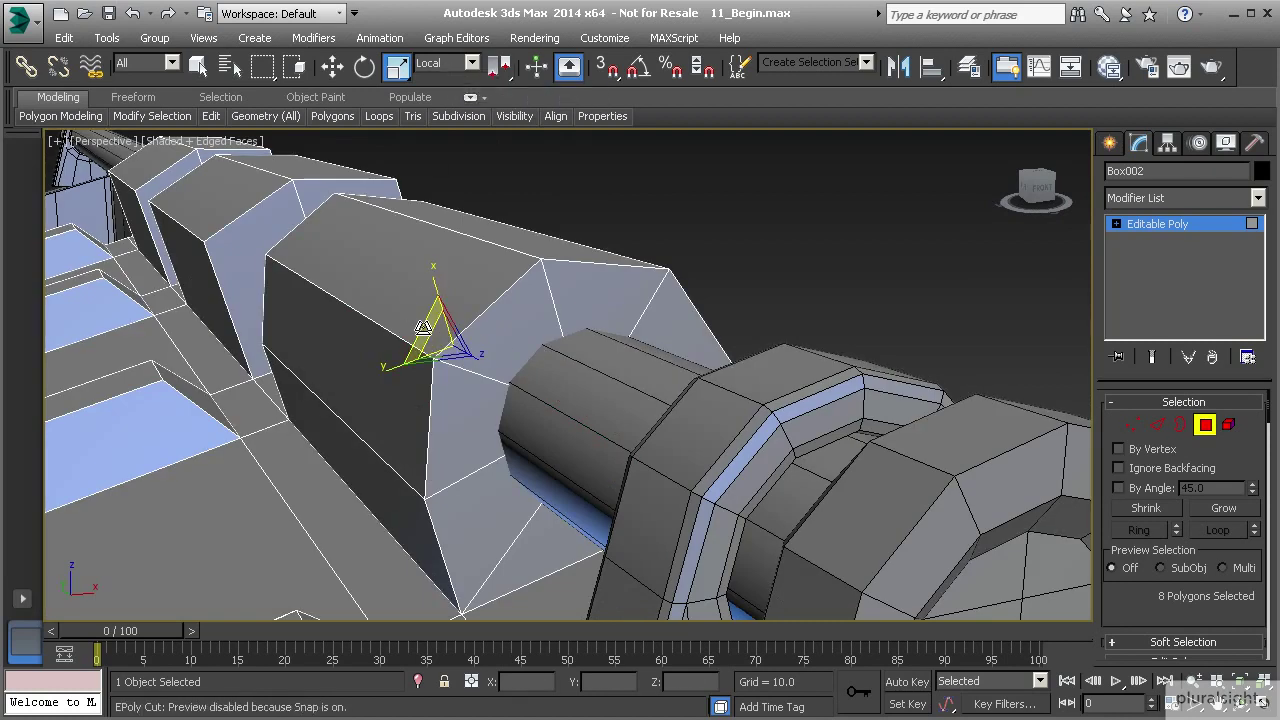
# - Scale up the bracket-side knuckle's inner hole polygons across two local axes so the hole clears the rod
pyautogui.moveTo(423, 328); pyautogui.dragTo(400, 297)
pyautogui.keyDown('alt'); pyautogui.moveTo(400, 297); pyautogui.dragTo(515, 336, button='middle'); pyautogui.keyUp('alt')
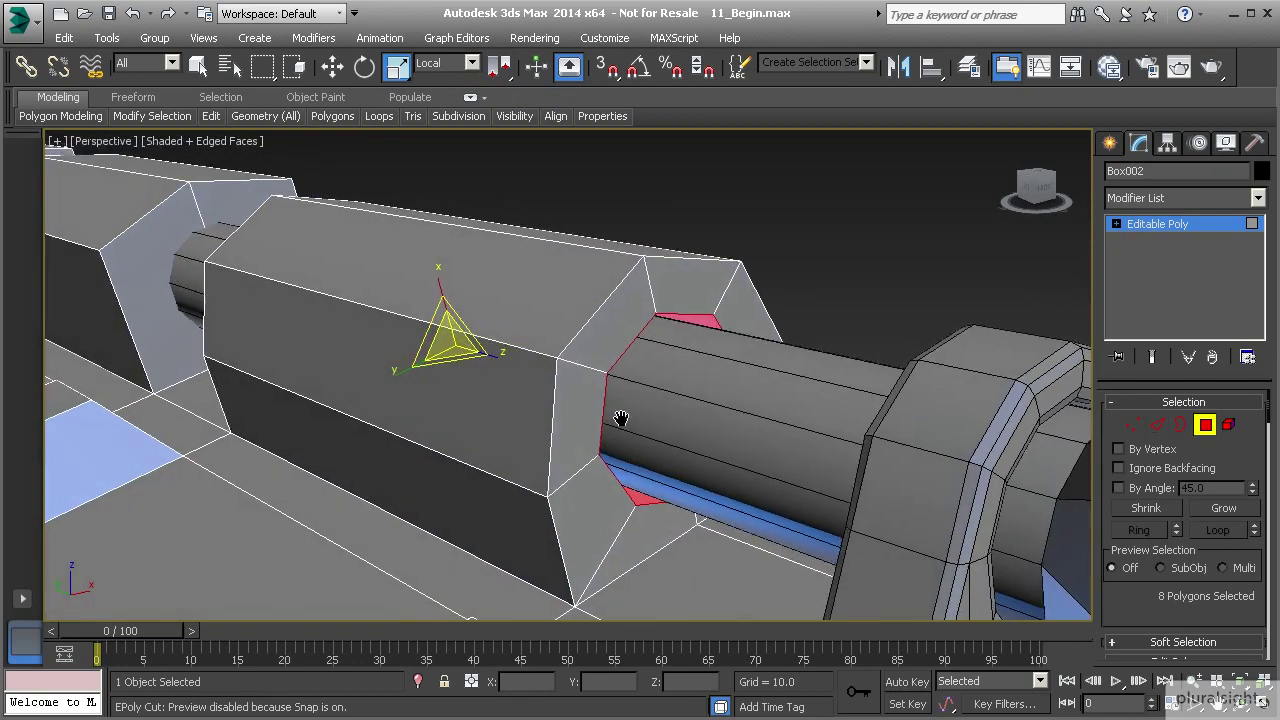
pyautogui.scroll(-6, 700, 430)
pyautogui.scroll(6, 653, 432)
pyautogui.scroll(-5, 653, 432)
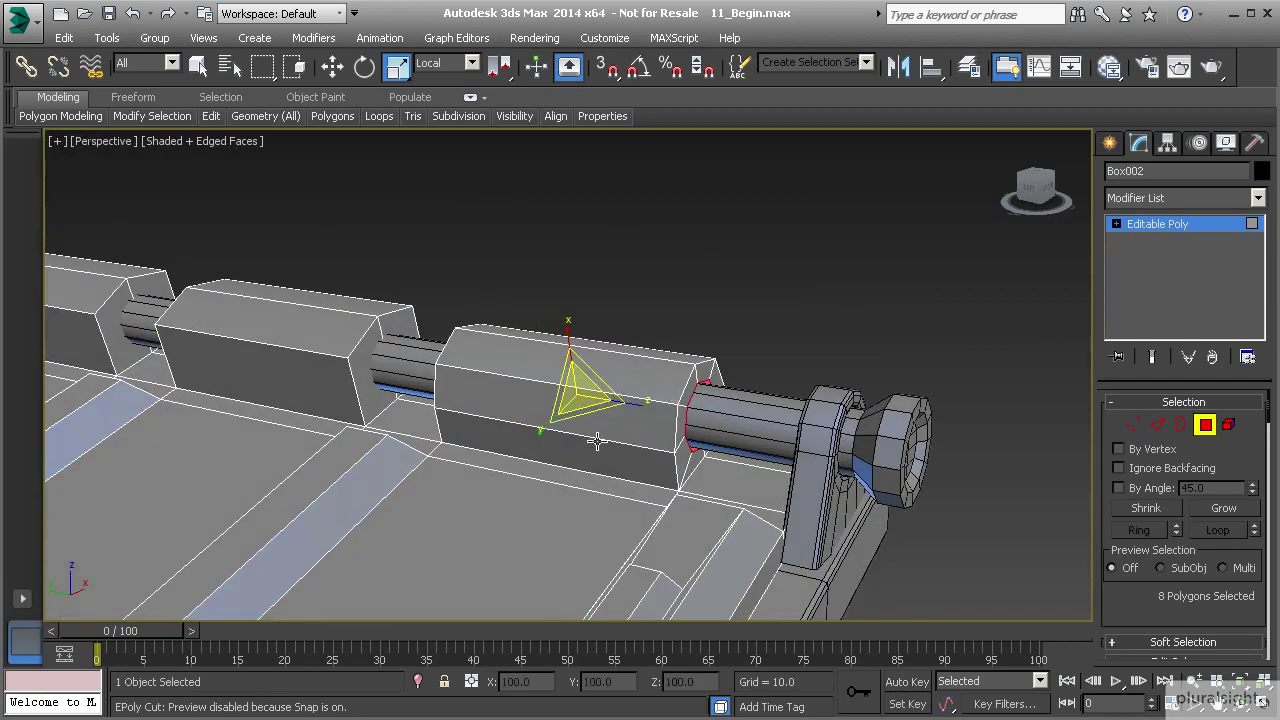
pyautogui.moveTo(372, 393); pyautogui.dragTo(635, 400, button='middle')
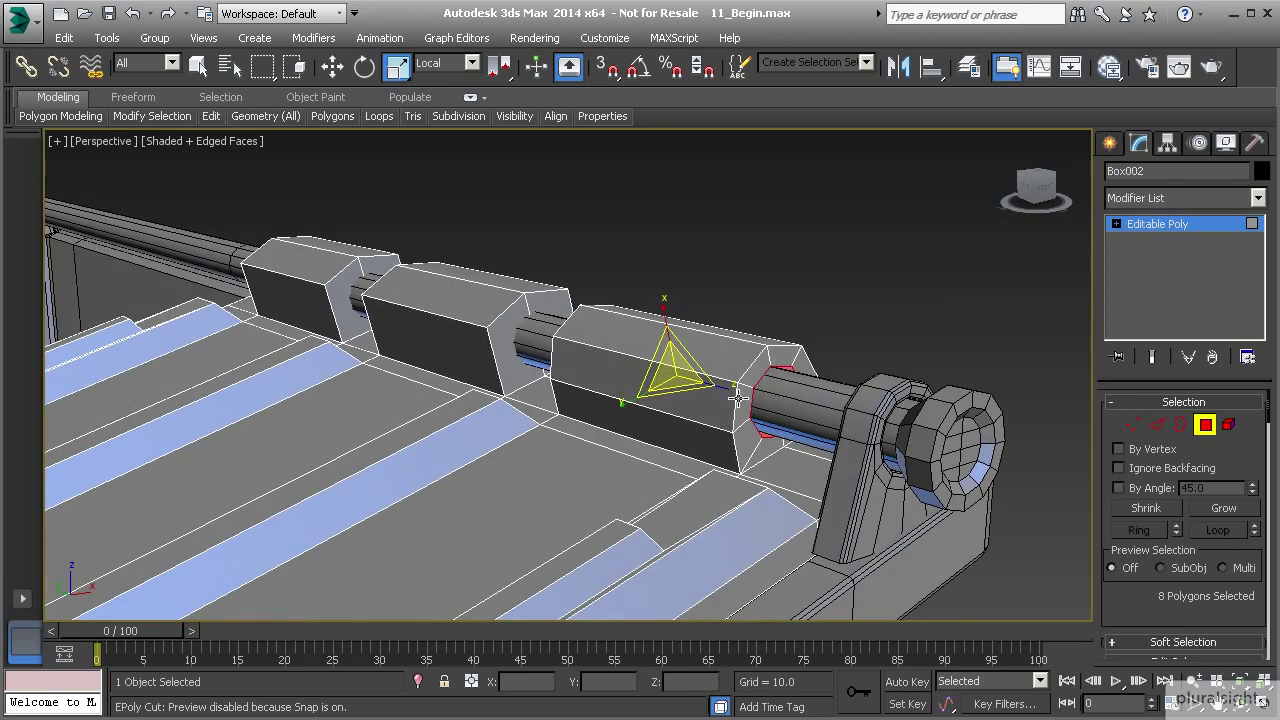
# - Grow the selection, add the bracket-side knuckle's outer faces, and clone them to a separate object at the middle knuckle's position
pyautogui.click(1217, 507)
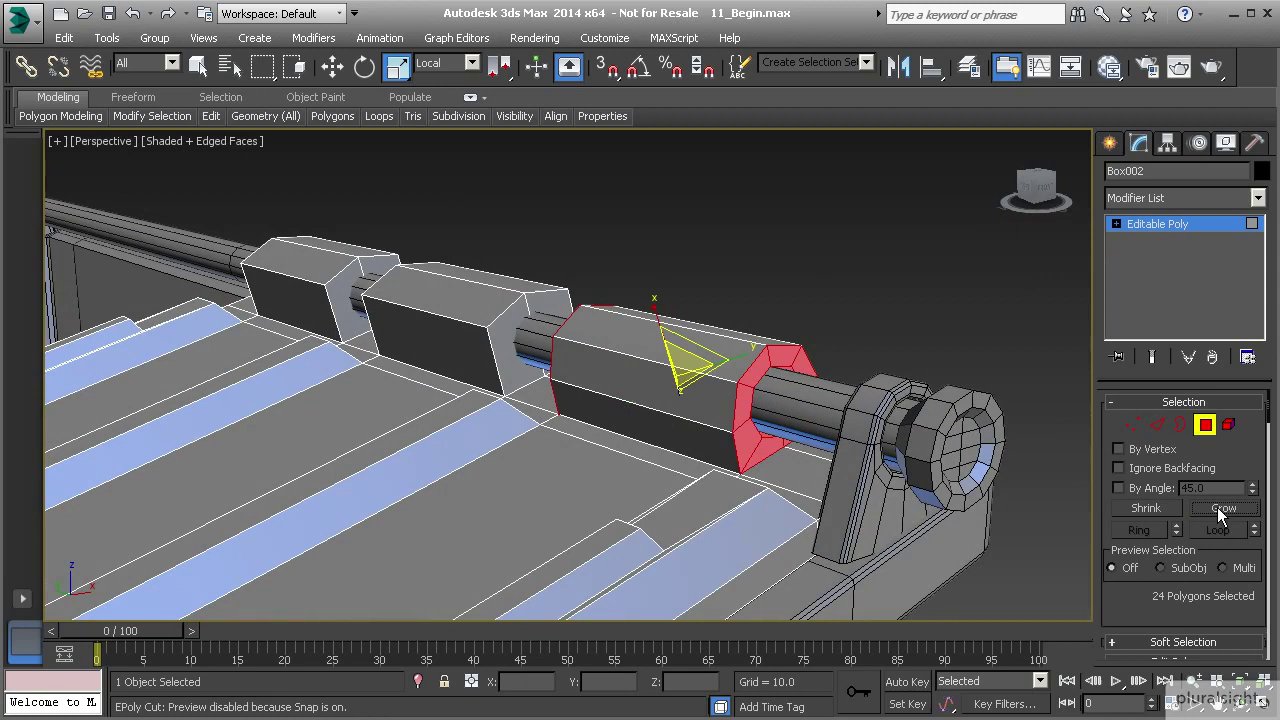
pyautogui.keyDown('ctrl'); pyautogui.click(713, 447); pyautogui.keyUp('ctrl')
pyautogui.keyDown('ctrl'); pyautogui.click(708, 408); pyautogui.keyUp('ctrl')
pyautogui.keyDown('ctrl'); pyautogui.click(711, 370); pyautogui.keyUp('ctrl')
pyautogui.keyDown('ctrl'); pyautogui.click(738, 338); pyautogui.keyUp('ctrl')
pyautogui.keyDown('alt'); pyautogui.moveTo(743, 338); pyautogui.dragTo(668, 389, button='middle'); pyautogui.keyUp('alt')
pyautogui.keyDown('ctrl'); pyautogui.click(668, 393); pyautogui.keyUp('ctrl')
pyautogui.keyDown('ctrl'); pyautogui.click(675, 428); pyautogui.keyUp('ctrl')
pyautogui.keyDown('alt'); pyautogui.moveTo(643, 449); pyautogui.dragTo(608, 349, button='middle'); pyautogui.keyUp('alt')
pyautogui.click(332, 66)
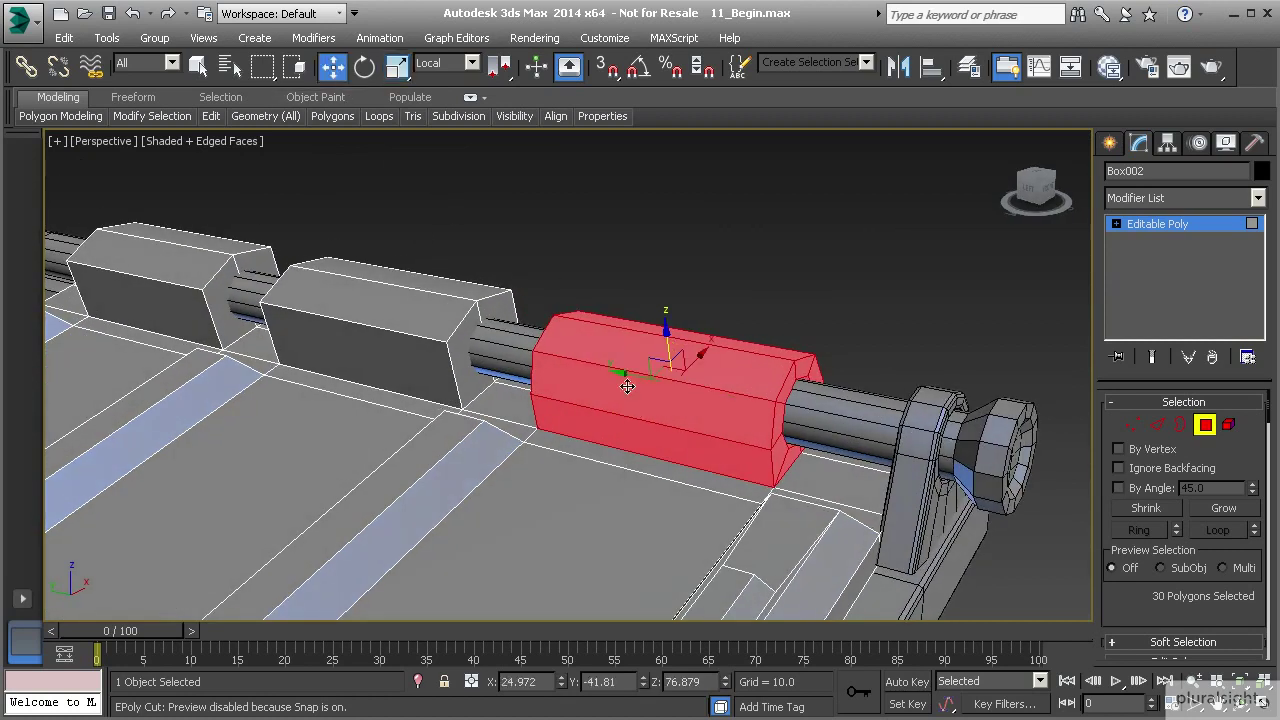
pyautogui.keyDown('shift'); pyautogui.moveTo(634, 376); pyautogui.dragTo(362, 350); pyautogui.keyUp('shift')
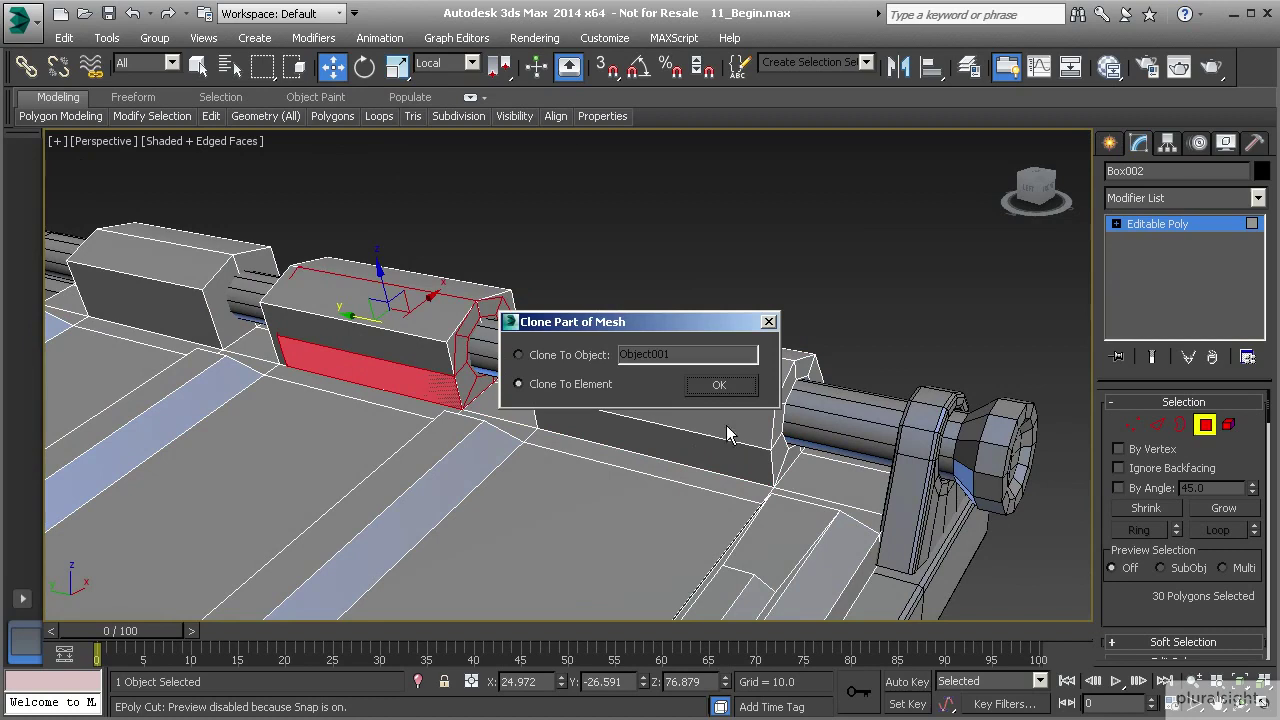
pyautogui.click(521, 356)
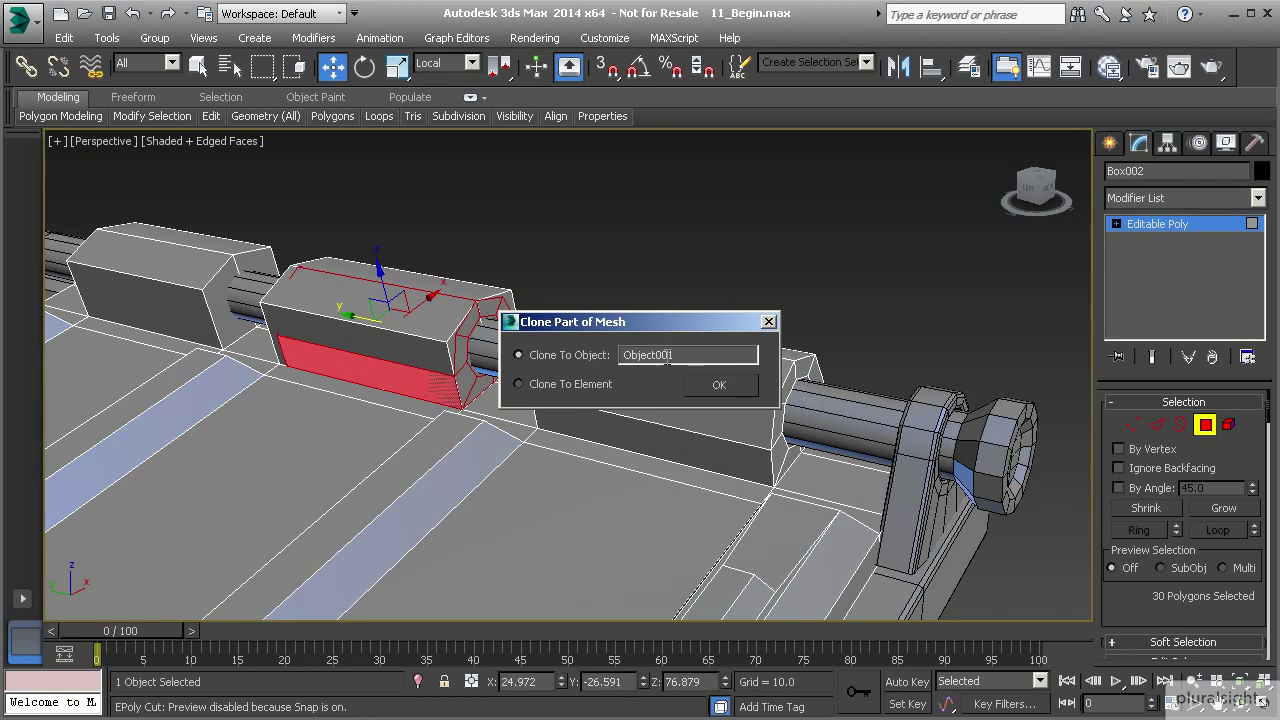
pyautogui.click(716, 386)
# - Delete the original middle knuckle's outer and end faces from the lid mesh
pyautogui.keyDown('alt'); pyautogui.moveTo(414, 351); pyautogui.dragTo(569, 380, button='middle'); pyautogui.keyUp('alt')
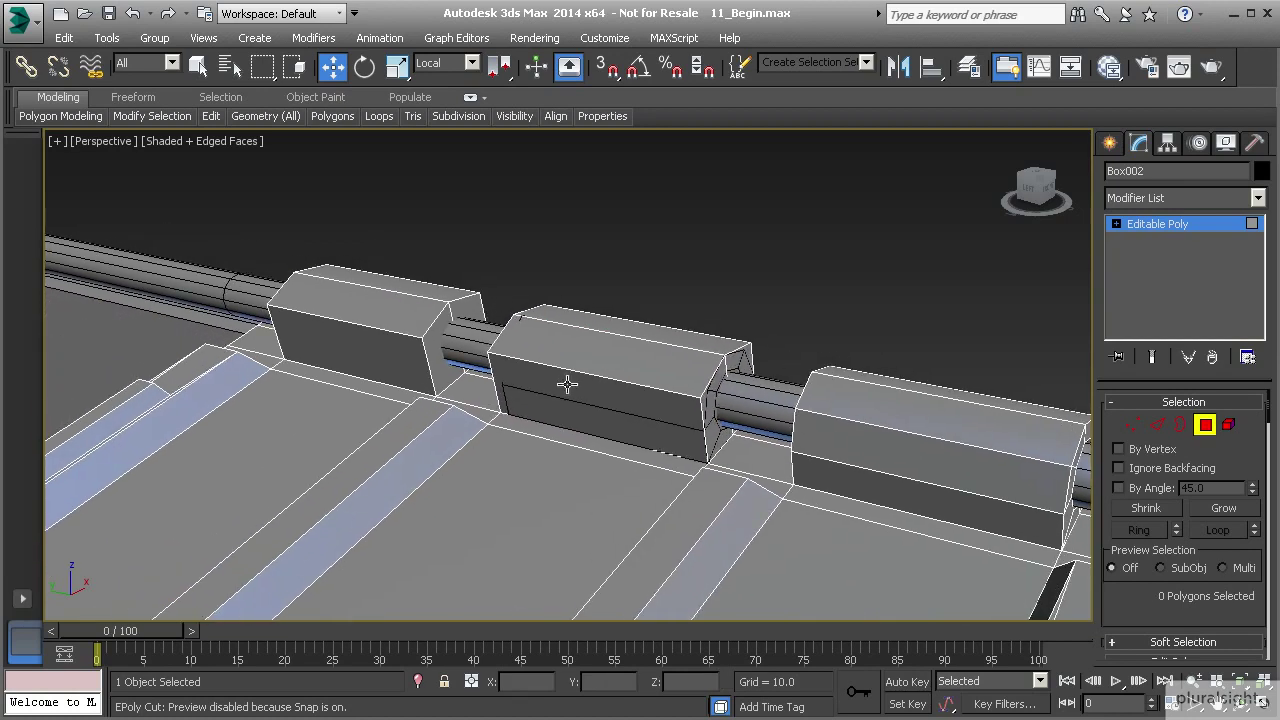
pyautogui.click(646, 383)
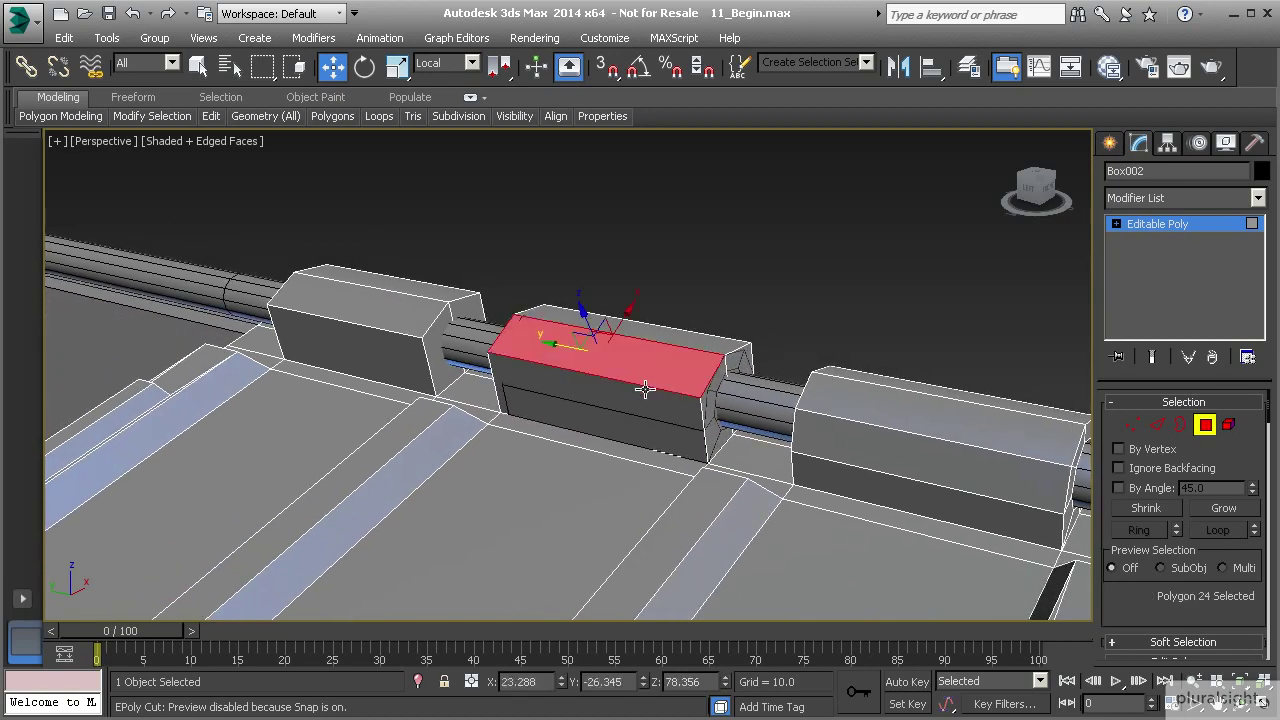
pyautogui.keyDown('ctrl'); pyautogui.click(648, 412); pyautogui.keyUp('ctrl')
pyautogui.keyDown('ctrl'); pyautogui.click(695, 341); pyautogui.keyUp('ctrl')
pyautogui.keyDown('alt'); pyautogui.moveTo(760, 369); pyautogui.dragTo(592, 392, button='middle'); pyautogui.keyUp('alt')
pyautogui.keyDown('ctrl'); pyautogui.click(654, 401); pyautogui.keyUp('ctrl')
pyautogui.keyDown('ctrl'); pyautogui.click(607, 432); pyautogui.keyUp('ctrl')
pyautogui.keyDown('ctrl'); pyautogui.click(549, 418); pyautogui.keyUp('ctrl')
pyautogui.keyDown('alt'); pyautogui.moveTo(706, 365); pyautogui.dragTo(587, 413, button='middle'); pyautogui.keyUp('alt')
pyautogui.keyDown('ctrl'); pyautogui.click(707, 469); pyautogui.keyUp('ctrl')
pyautogui.keyDown('ctrl'); pyautogui.click(748, 453); pyautogui.keyUp('ctrl')
pyautogui.keyDown('alt'); pyautogui.moveTo(757, 447); pyautogui.dragTo(634, 414, button='middle'); pyautogui.keyUp('alt')
pyautogui.press('Delete')
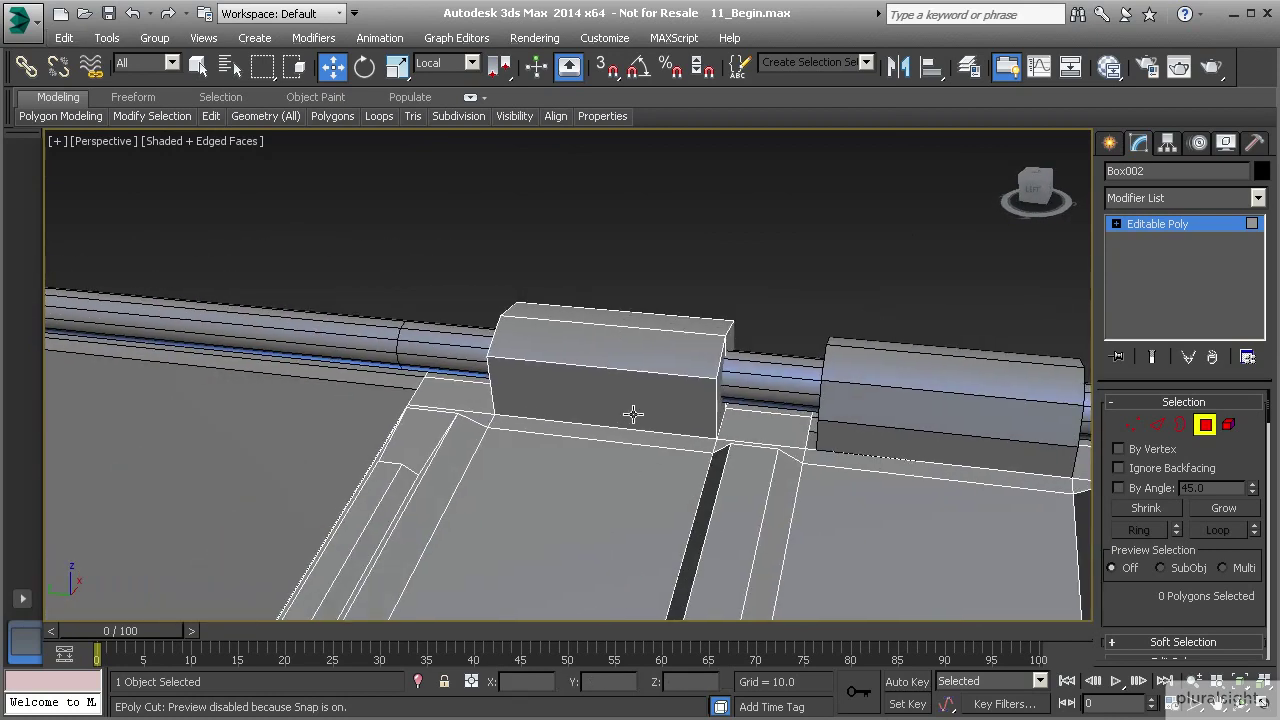
# - Select three outer faces of the original knuckle farthest from the near bracket
pyautogui.click(637, 407)
pyautogui.keyDown('ctrl'); pyautogui.click(637, 356); pyautogui.keyUp('ctrl')
pyautogui.keyDown('ctrl'); pyautogui.click(674, 326); pyautogui.keyUp('ctrl')
pyautogui.keyDown('alt'); pyautogui.moveTo(740, 380); pyautogui.dragTo(609, 411, button='middle'); pyautogui.keyUp('alt')
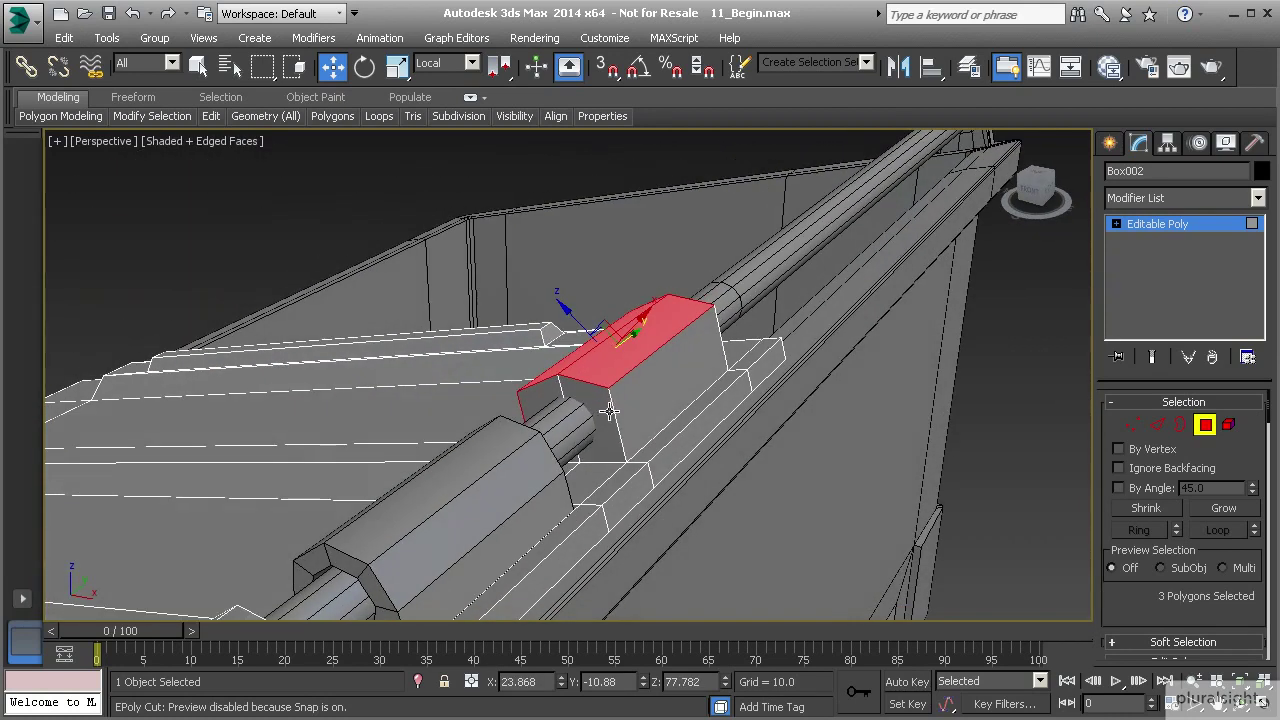
# - Clone the separate middle knuckle along the rod to the farthest knuckle's position, using the Copy option
pyautogui.click(1205, 424)
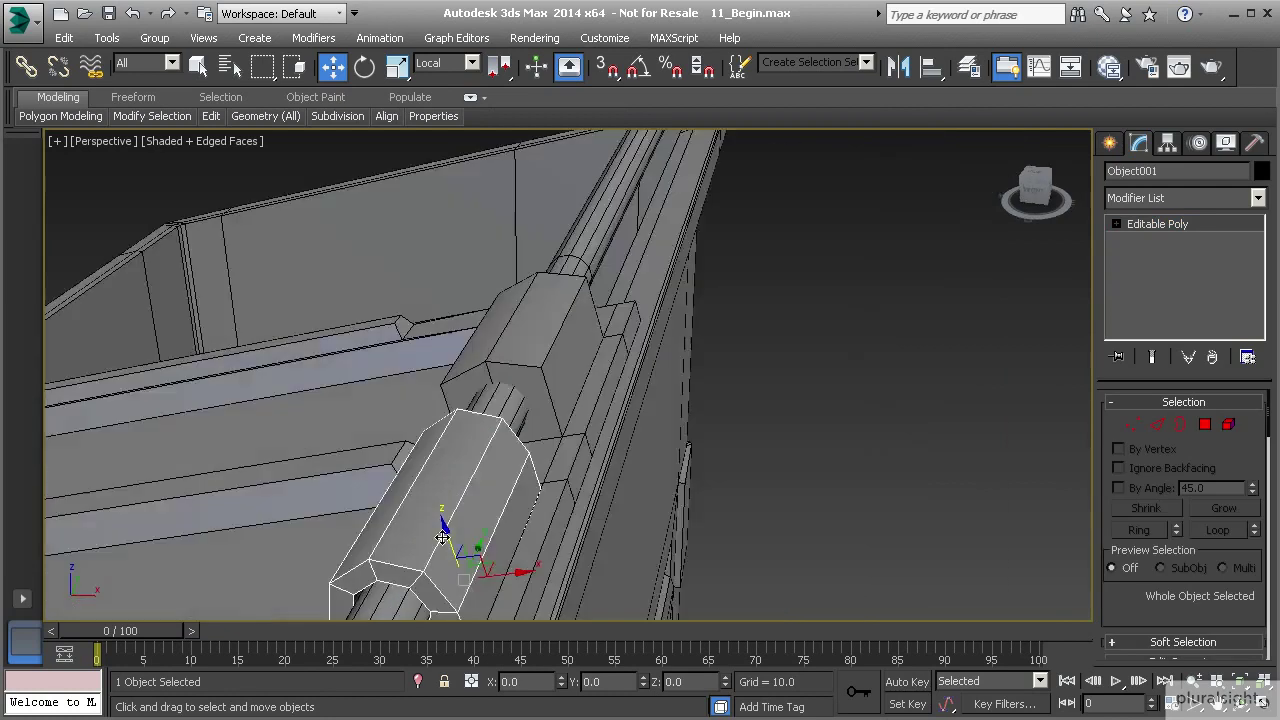
pyautogui.keyDown('alt'); pyautogui.moveTo(443, 538); pyautogui.dragTo(560, 542, button='middle'); pyautogui.keyUp('alt')
pyautogui.moveTo(560, 542); pyautogui.dragTo(717, 508, button='middle')
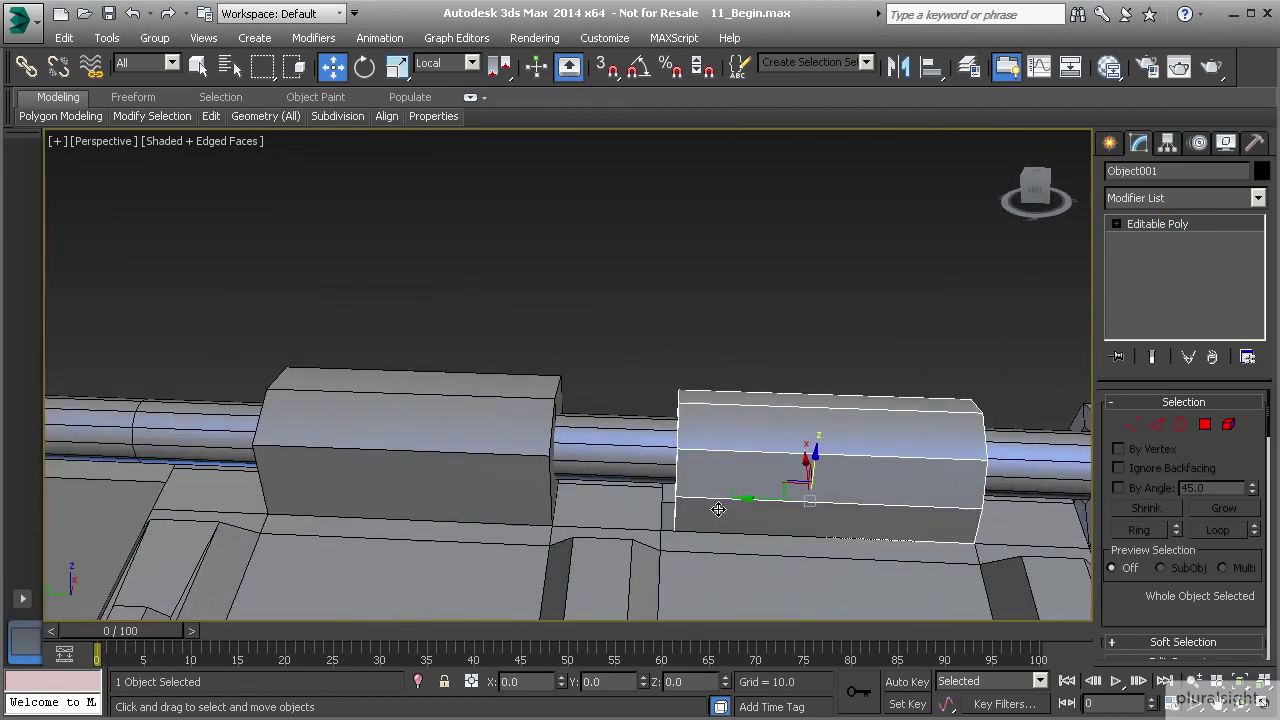
pyautogui.keyDown('shift'); pyautogui.moveTo(755, 499); pyautogui.dragTo(366, 497); pyautogui.keyUp('shift')
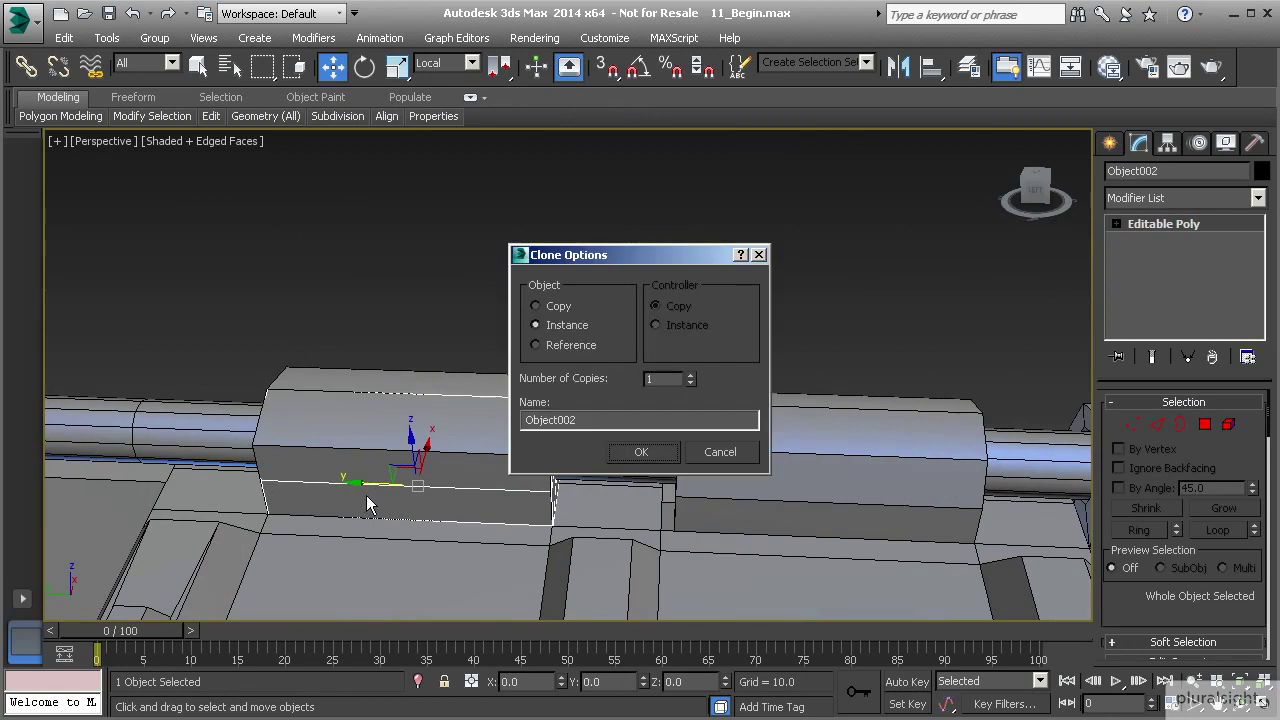
pyautogui.click(536, 305)
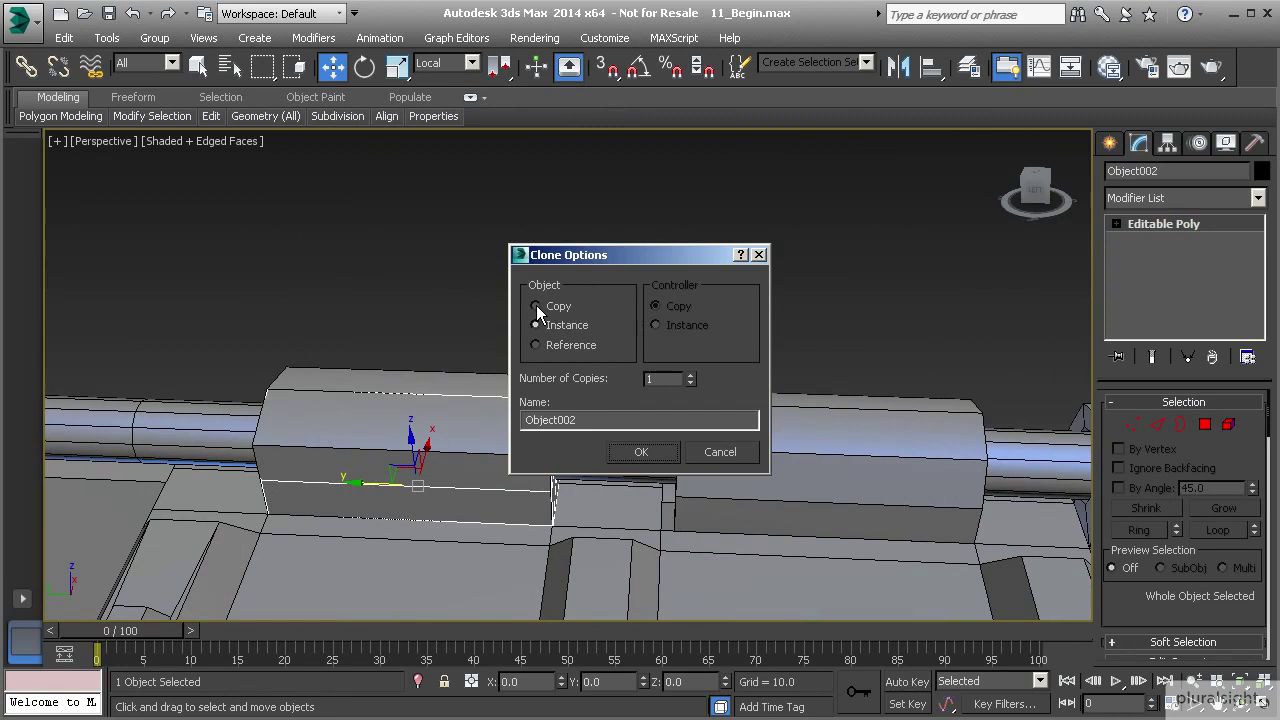
pyautogui.click(628, 452)
pyautogui.keyDown('alt'); pyautogui.moveTo(627, 453); pyautogui.dragTo(584, 438, button='middle'); pyautogui.keyUp('alt')
# - Return to the lid's polygons, add the farthest original knuckle's remaining faces to the selection, and delete them
pyautogui.click(1204, 424)
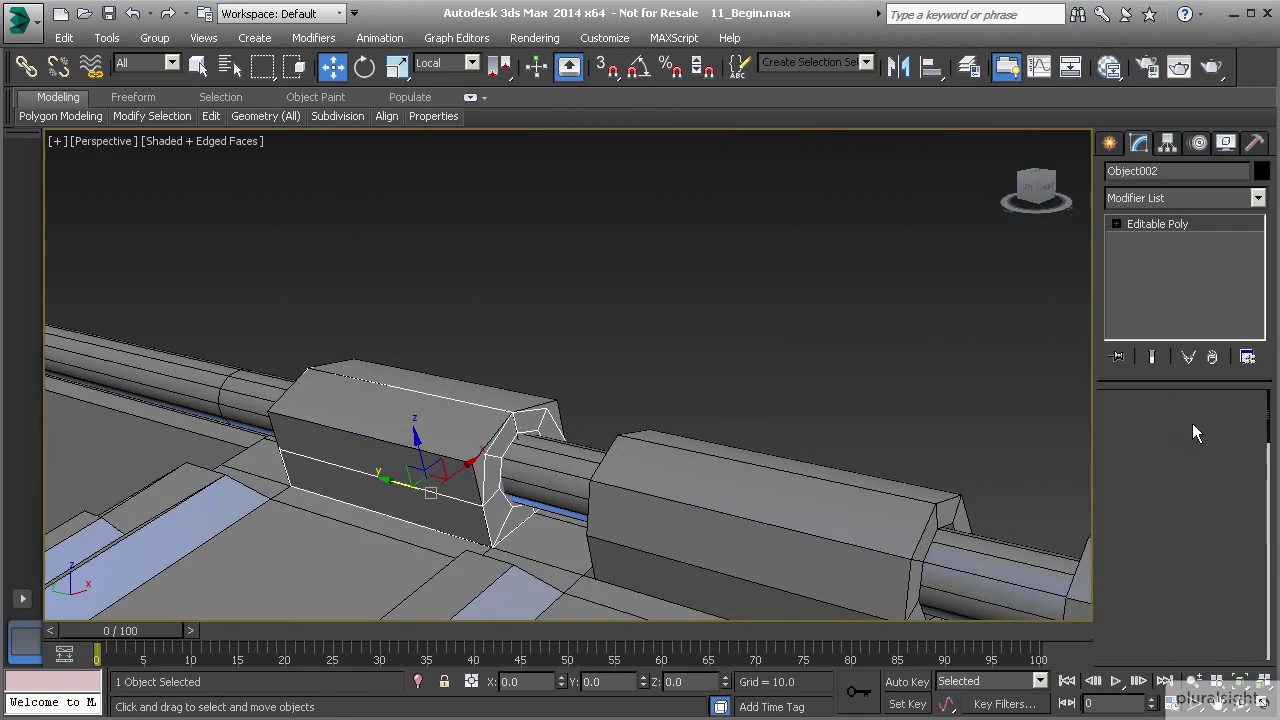
pyautogui.click(1204, 424)
pyautogui.click(600, 563)
pyautogui.click(1204, 424)
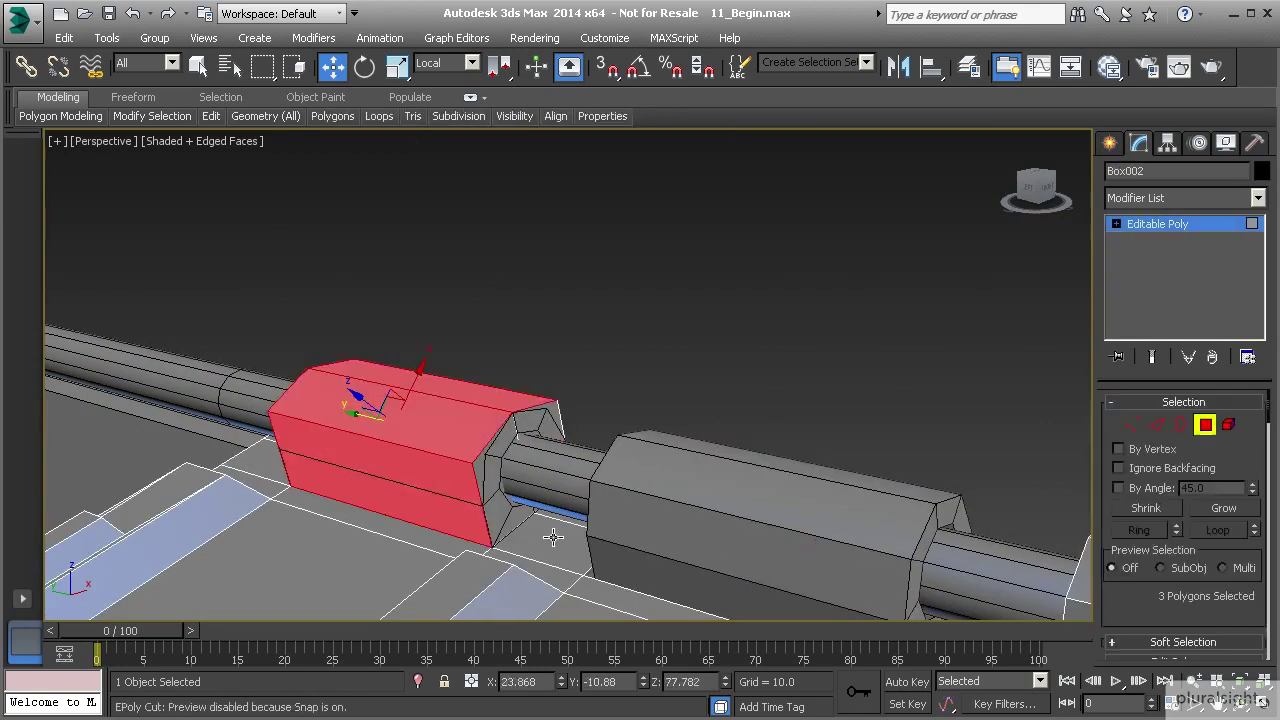
pyautogui.keyDown('ctrl'); pyautogui.click(557, 428); pyautogui.keyUp('ctrl')
pyautogui.keyDown('ctrl'); pyautogui.click(497, 463); pyautogui.keyUp('ctrl')
pyautogui.keyDown('alt'); pyautogui.moveTo(614, 453); pyautogui.dragTo(446, 467, button='middle'); pyautogui.keyUp('alt')
pyautogui.keyDown('ctrl'); pyautogui.click(506, 458); pyautogui.keyUp('ctrl')
pyautogui.keyDown('alt'); pyautogui.moveTo(623, 430); pyautogui.dragTo(428, 457, button='middle'); pyautogui.keyUp('alt')
pyautogui.hotkey('ctrl', 'd')
# - Inspect the replaced knuckles along the rod and how the middle one lines up with the lid's ribs
pyautogui.scroll(-5, 572, 488)
pyautogui.keyDown('alt'); pyautogui.moveTo(574, 487); pyautogui.dragTo(696, 467, button='middle'); pyautogui.keyUp('alt')
pyautogui.keyDown('alt'); pyautogui.moveTo(693, 331); pyautogui.dragTo(629, 360, button='middle'); pyautogui.keyUp('alt')
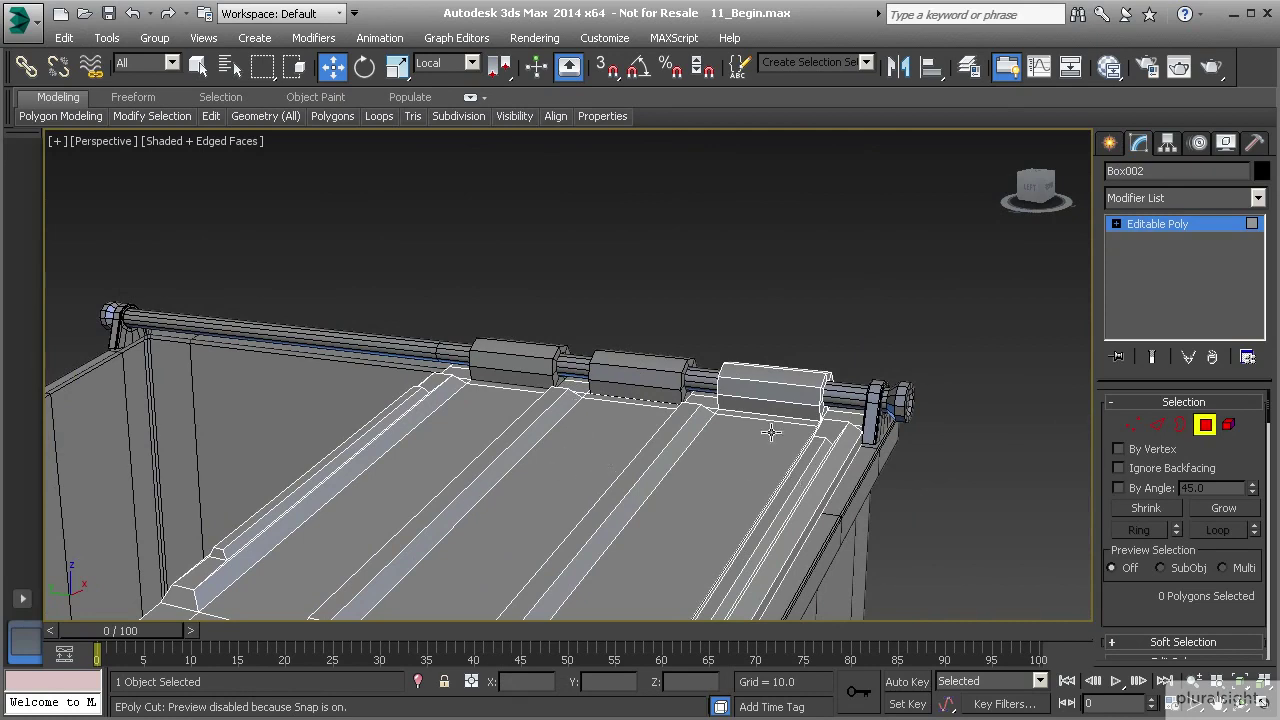
pyautogui.scroll(8, 770, 432)
pyautogui.keyDown('alt'); pyautogui.moveTo(701, 454); pyautogui.dragTo(888, 506, button='middle'); pyautogui.keyUp('alt')
pyautogui.keyDown('alt'); pyautogui.moveTo(790, 492); pyautogui.dragTo(653, 511, button='middle'); pyautogui.keyUp('alt')
pyautogui.scroll(3, 653, 511)
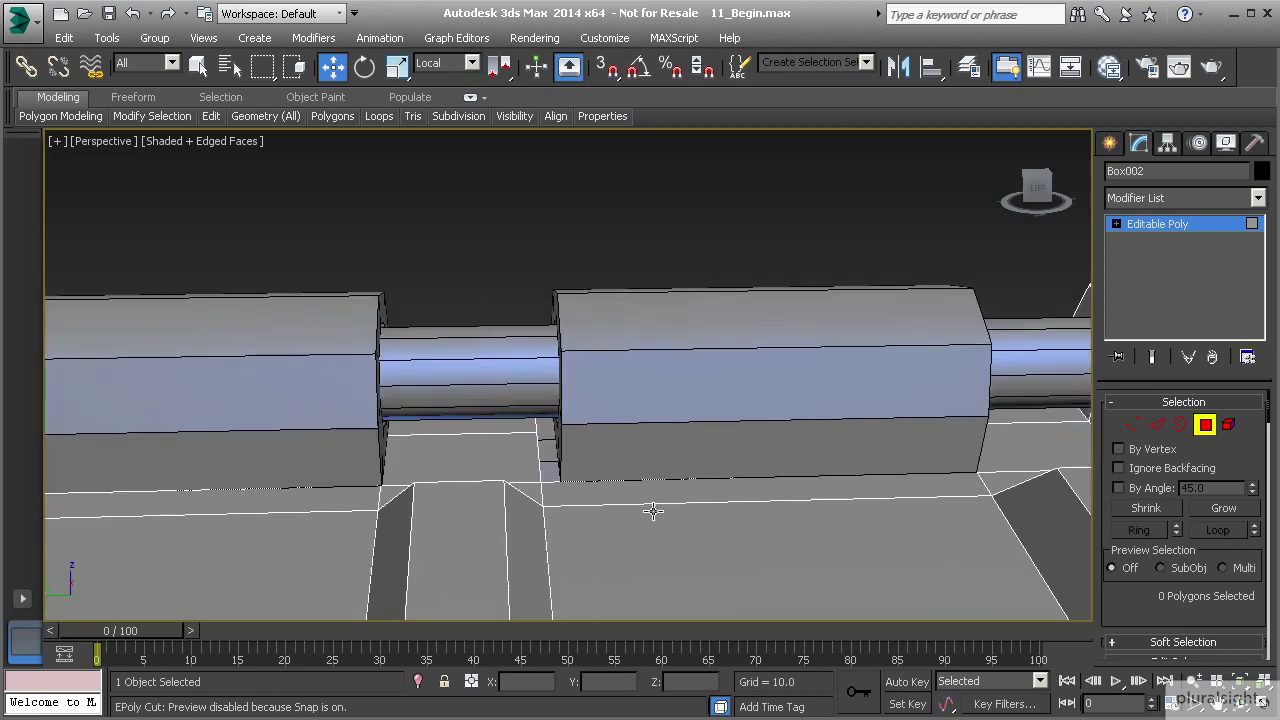
pyautogui.keyDown('alt'); pyautogui.moveTo(586, 447); pyautogui.dragTo(586, 471, button='middle'); pyautogui.keyUp('alt')
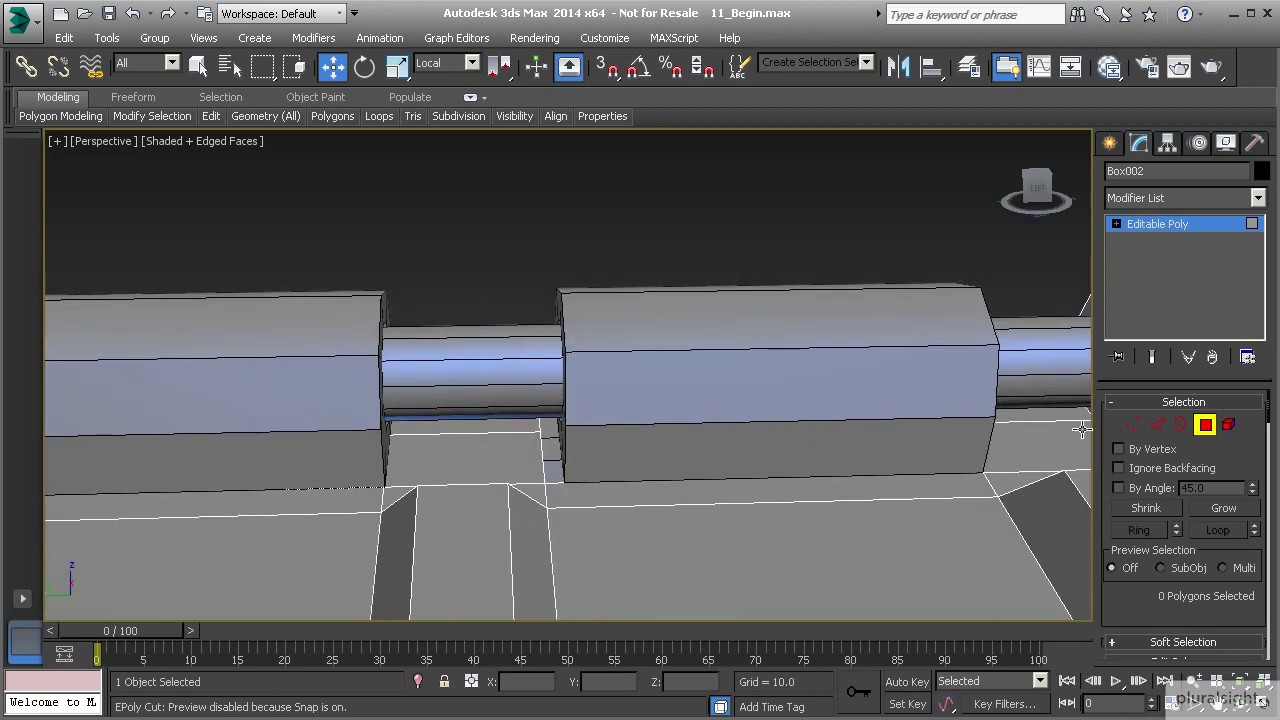
# - Leave the lid's polygon editing and select the middle knuckle's vertices at the end facing the farthest knuckle
pyautogui.click(1205, 425)
pyautogui.click(1014, 416)
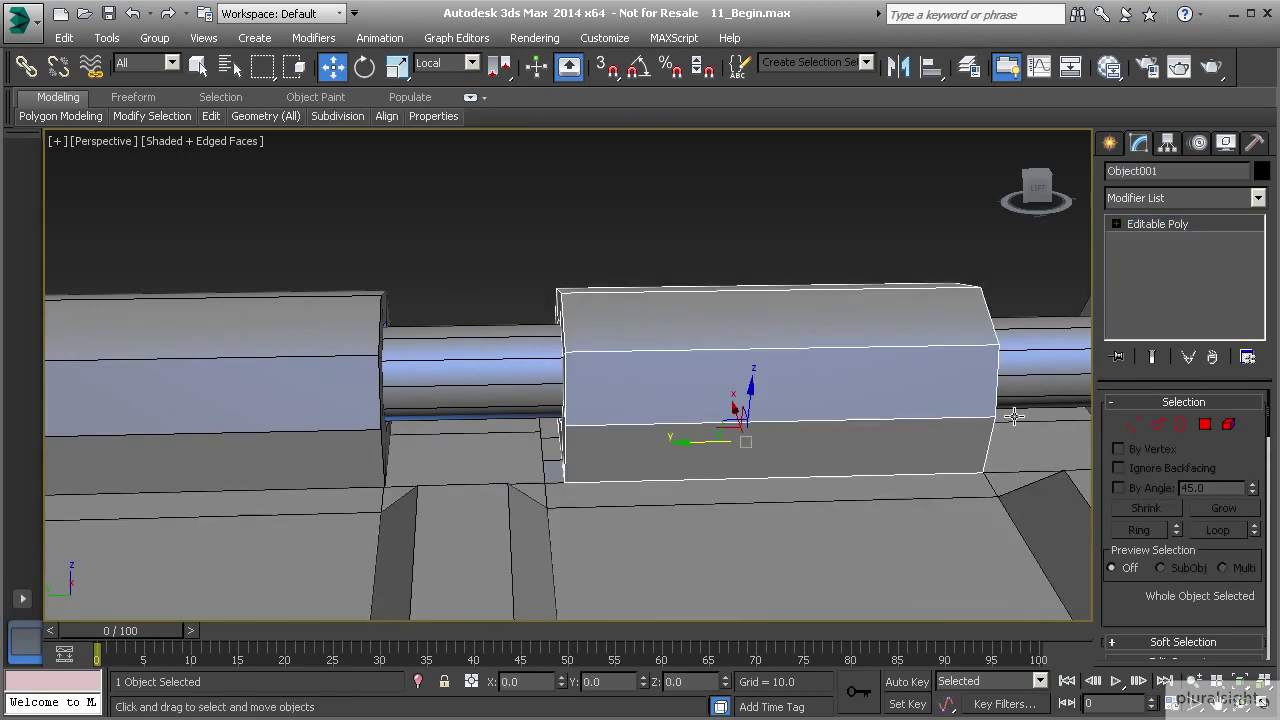
pyautogui.click(1133, 425)
pyautogui.keyDown('alt'); pyautogui.moveTo(694, 453); pyautogui.dragTo(495, 243, button='middle'); pyautogui.keyUp('alt')
pyautogui.moveTo(471, 214); pyautogui.dragTo(611, 495)
pyautogui.keyDown('alt'); pyautogui.moveTo(558, 440); pyautogui.dragTo(537, 427, button='middle'); pyautogui.keyUp('alt')
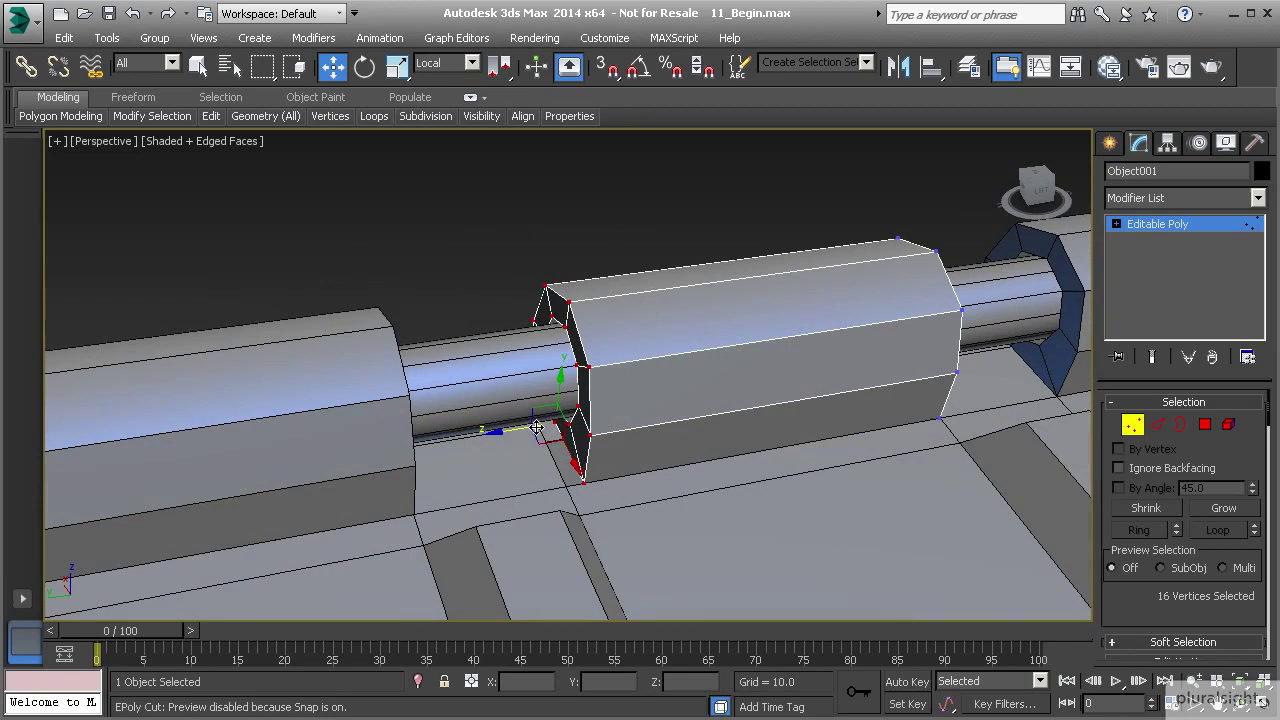
# - Try to move the middle knuckle's selected end vertices along the rod
pyautogui.moveTo(506, 433); pyautogui.dragTo(559, 435)
pyautogui.scroll(-10, 1157, 580)
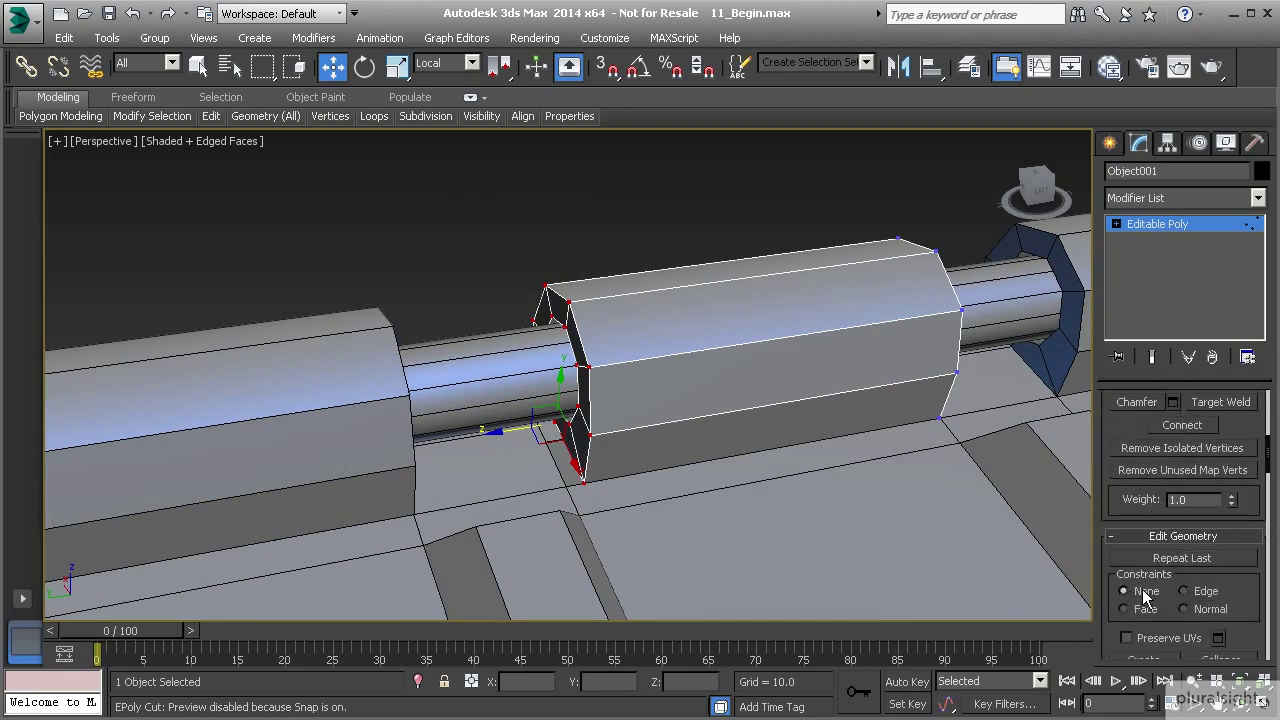
pyautogui.keyDown('alt'); pyautogui.moveTo(559, 400); pyautogui.dragTo(586, 457, button='middle'); pyautogui.keyUp('alt')
pyautogui.moveTo(634, 445); pyautogui.dragTo(691, 447)
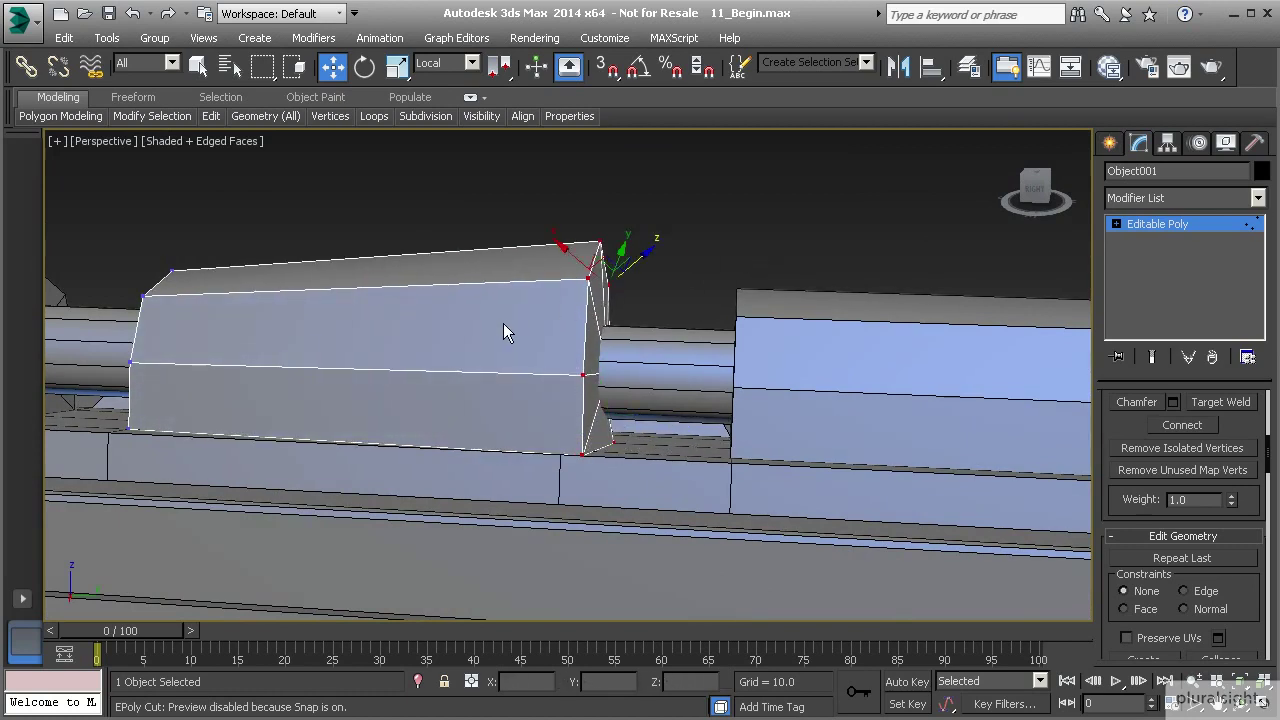
pyautogui.keyDown('alt'); pyautogui.moveTo(554, 322); pyautogui.dragTo(609, 354, button='middle'); pyautogui.keyUp('alt')
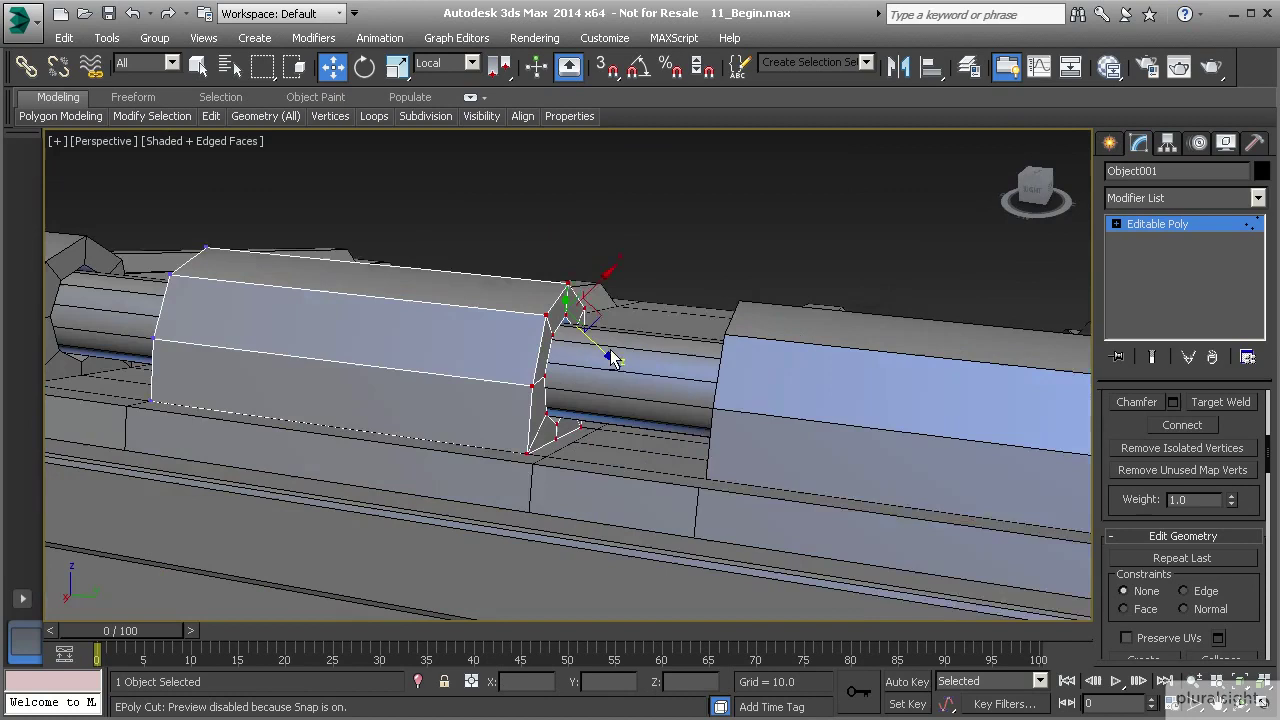
# - Select the loop of eight end-cap polygons on the middle knuckle's side facing the farthest knuckle
pyautogui.press('4')
pyautogui.doubleClick(551, 356)
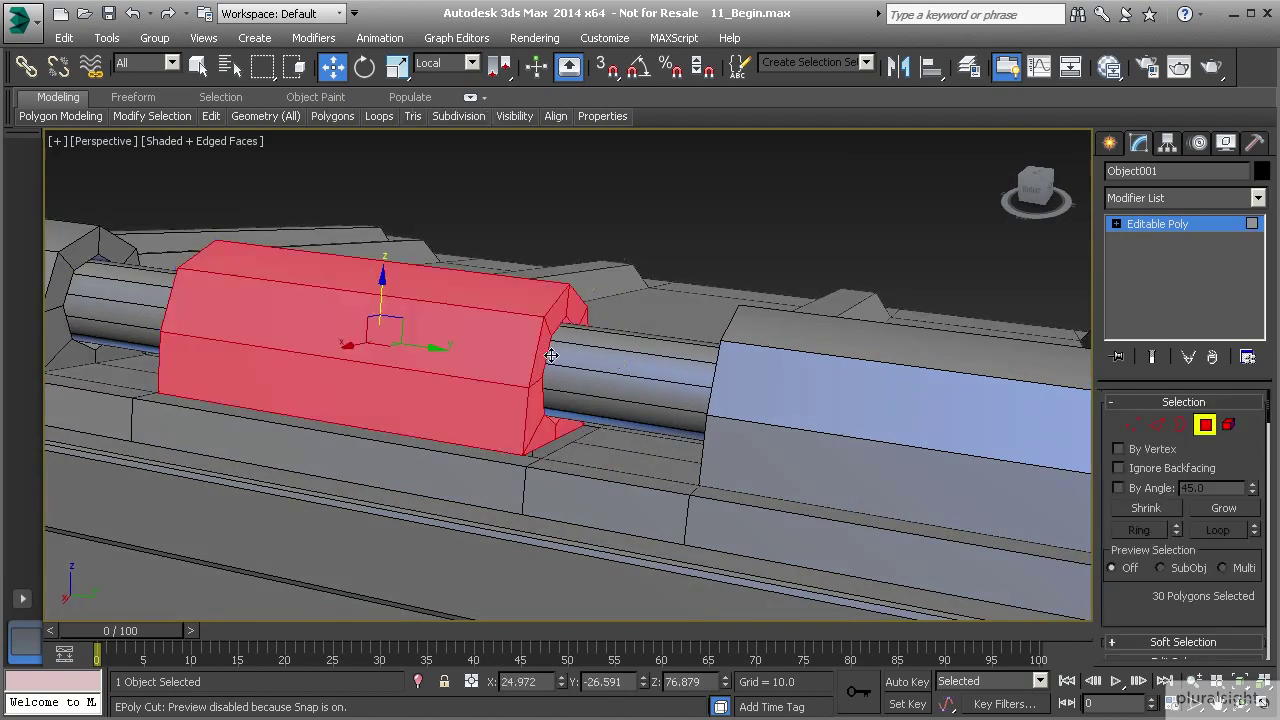
pyautogui.click(548, 330)
pyautogui.keyDown('shift'); pyautogui.click(555, 316); pyautogui.keyUp('shift')
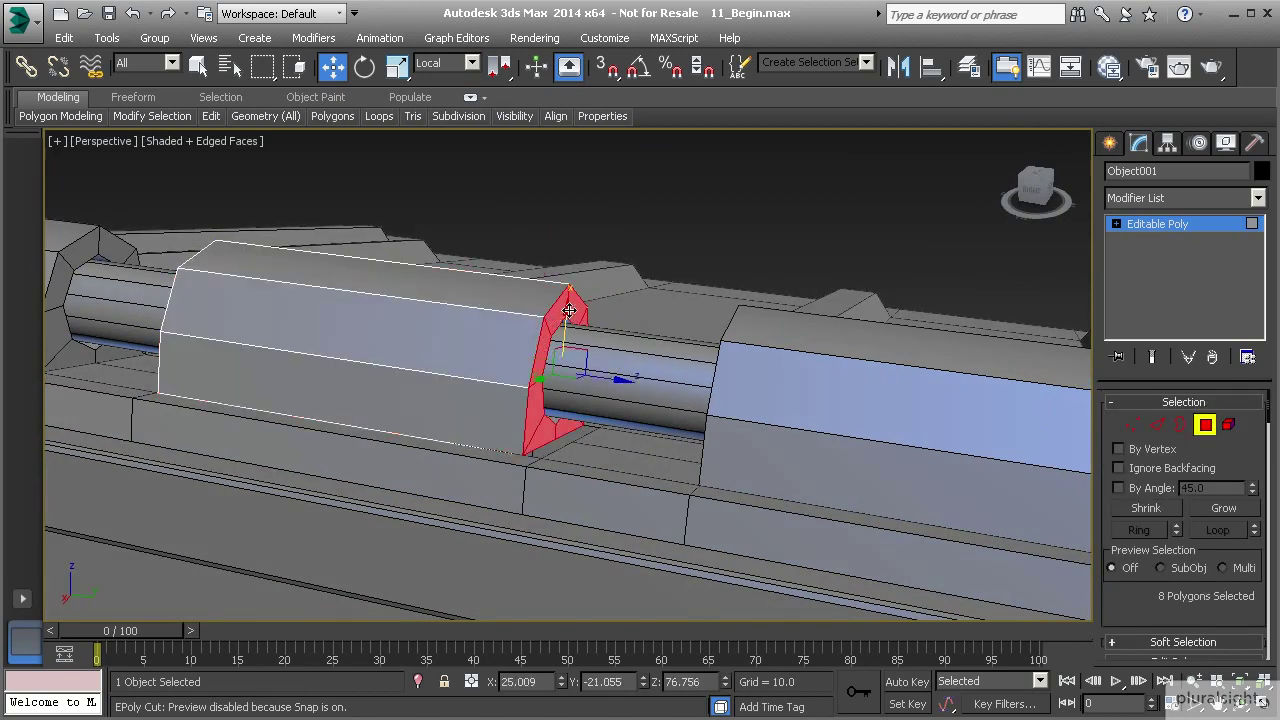
# - Move the selected end-cap polygons slightly outward along the rod to line up with the lid's edge below
pyautogui.keyDown('alt'); pyautogui.moveTo(562, 371); pyautogui.dragTo(510, 355, button='middle'); pyautogui.keyUp('alt')
pyautogui.moveTo(578, 396)
pyautogui.keyDown('alt'); pyautogui.mouseDown(button='middle')
pyautogui.moveTo(608, 380)
pyautogui.moveTo(600, 394)
pyautogui.mouseUp(button='middle'); pyautogui.keyUp('alt')
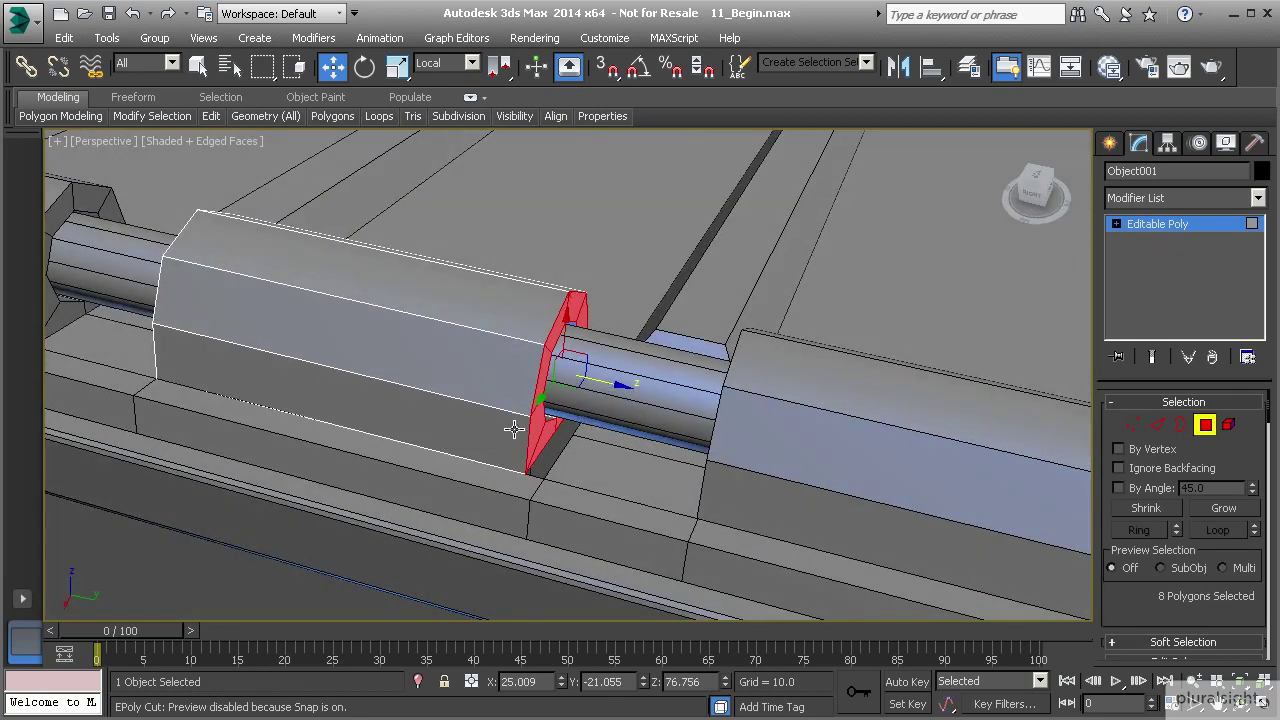
pyautogui.moveTo(608, 387); pyautogui.dragTo(625, 390)
pyautogui.moveTo(530, 428); pyautogui.dragTo(547, 393, button='middle')
pyautogui.scroll(2, 546, 429)
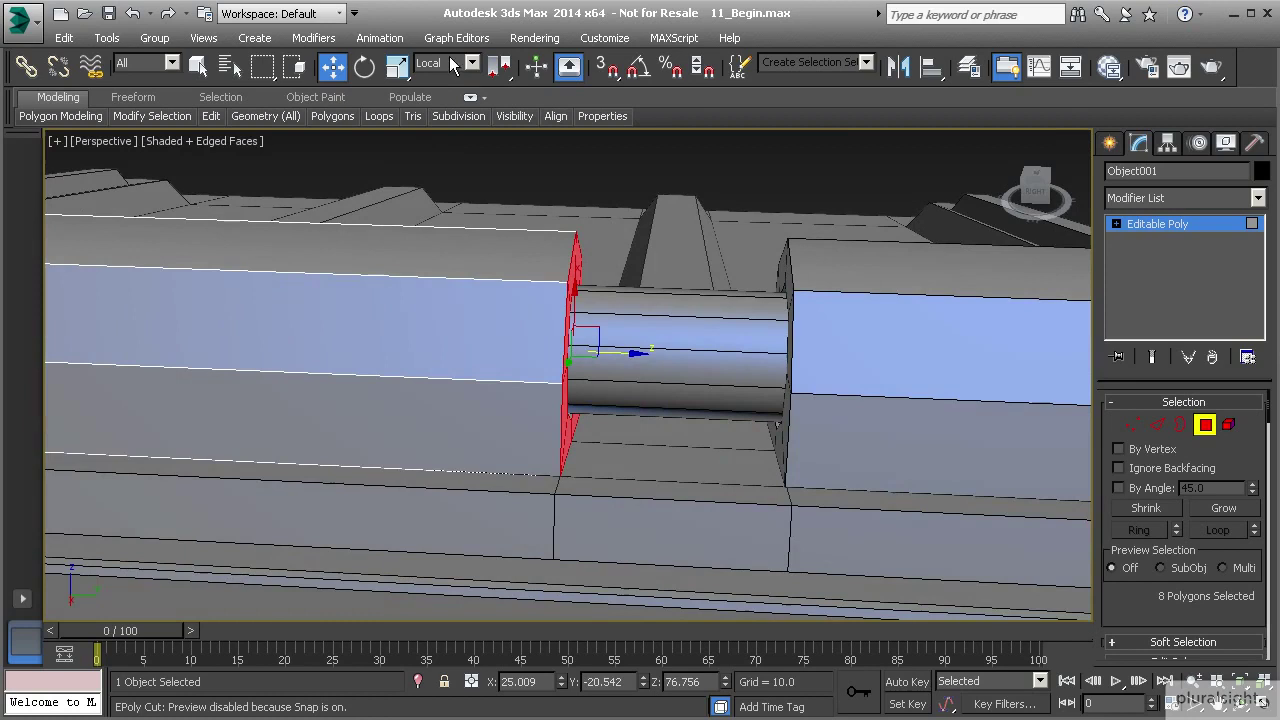
# - Leave the knuckle's polygon editing, select the lid, and attach the middle and farthest knuckles to it
pyautogui.keyDown('alt'); pyautogui.moveTo(484, 277); pyautogui.dragTo(887, 439, button='middle'); pyautogui.keyUp('alt')
pyautogui.click(1204, 428)
pyautogui.scroll(-3, 722, 442)
pyautogui.scroll(-2, 723, 444)
pyautogui.click(755, 499)
pyautogui.moveTo(757, 493); pyautogui.dragTo(666, 414, button='middle')
pyautogui.scroll(-2, 668, 416)
pyautogui.scroll(-5, 1146, 449)
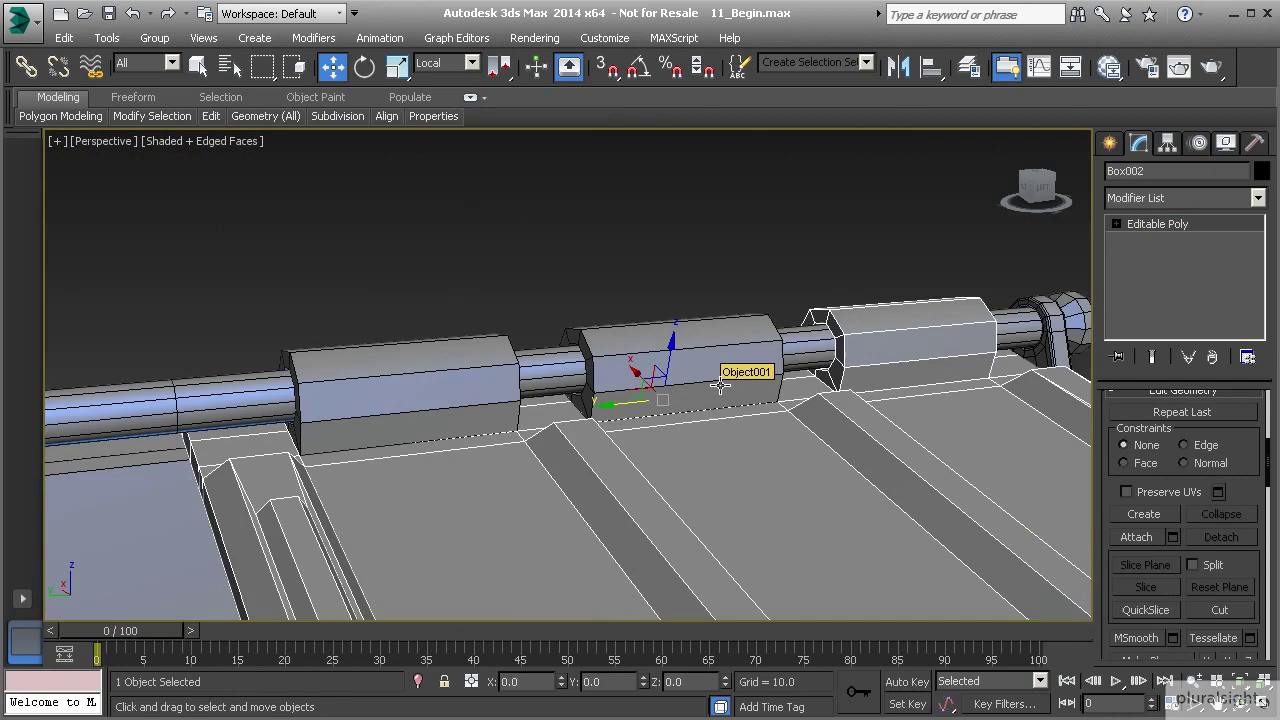
pyautogui.click(1137, 537)
pyautogui.click(733, 373)
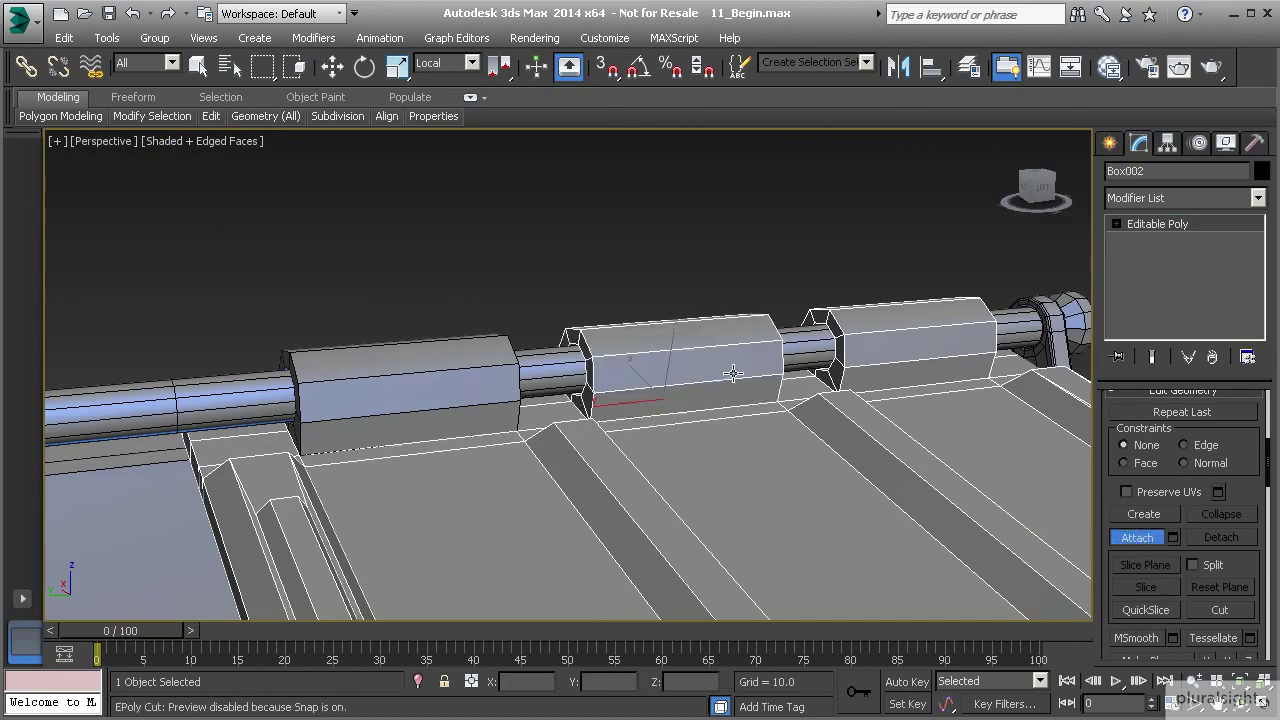
pyautogui.click(458, 375)
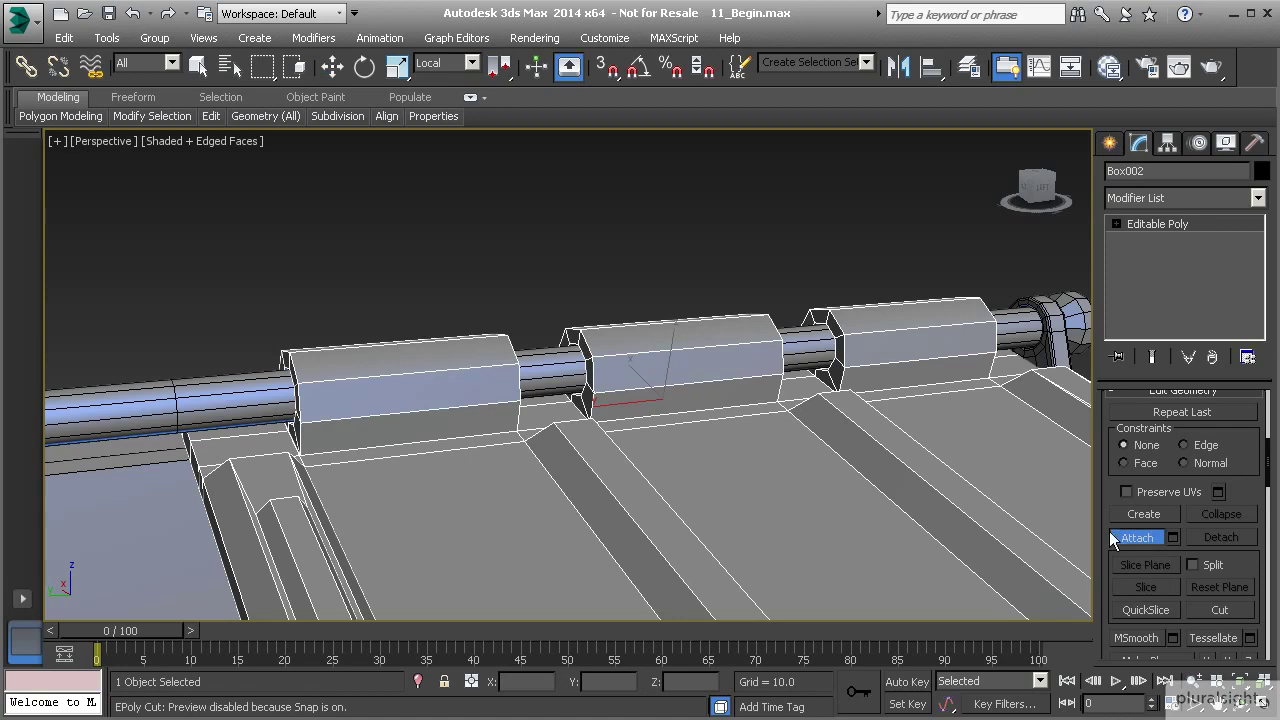
pyautogui.rightClick(1069, 522)
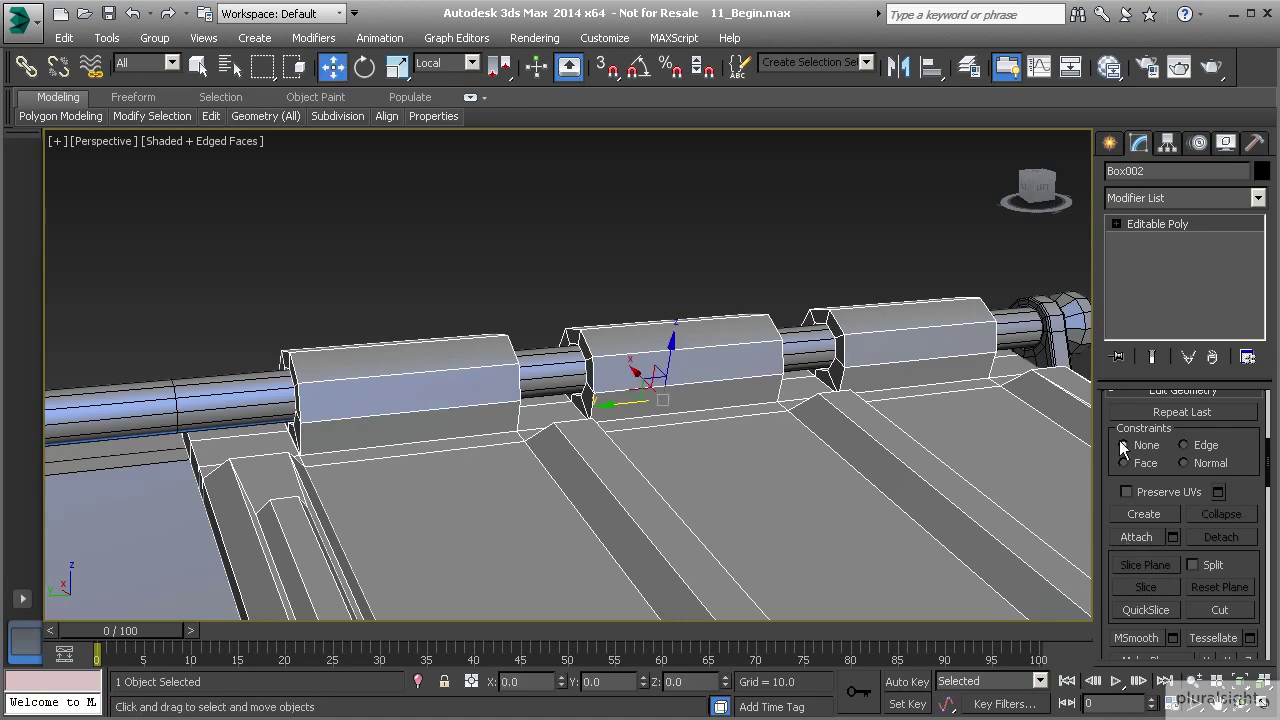
# - Switch the lid to Element level and select the lid body, the farthest knuckle and the middle knuckle in turn
pyautogui.scroll(3, 1108, 540)
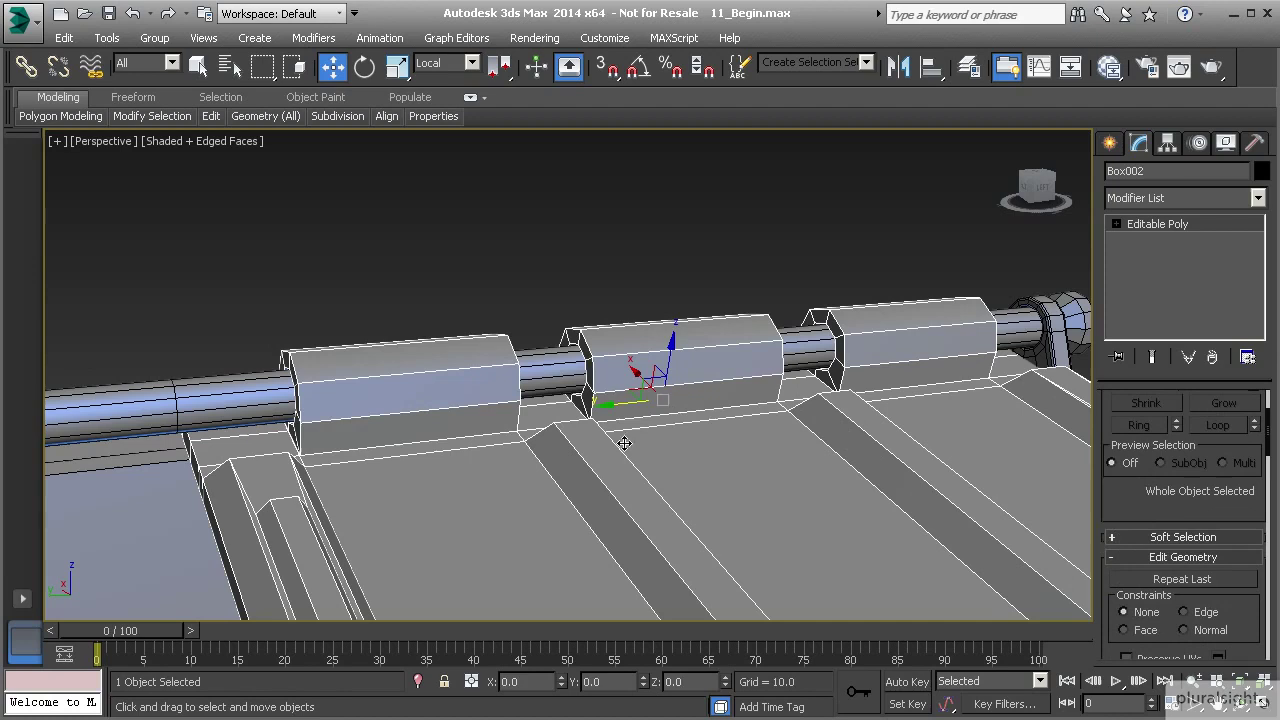
pyautogui.keyDown('alt'); pyautogui.moveTo(792, 440); pyautogui.dragTo(592, 370, button='middle'); pyautogui.keyUp('alt')
pyautogui.scroll(-2, 606, 371)
pyautogui.moveTo(752, 387); pyautogui.dragTo(670, 465, button='middle')
pyautogui.scroll(2, 676, 473)
pyautogui.click(1116, 223)
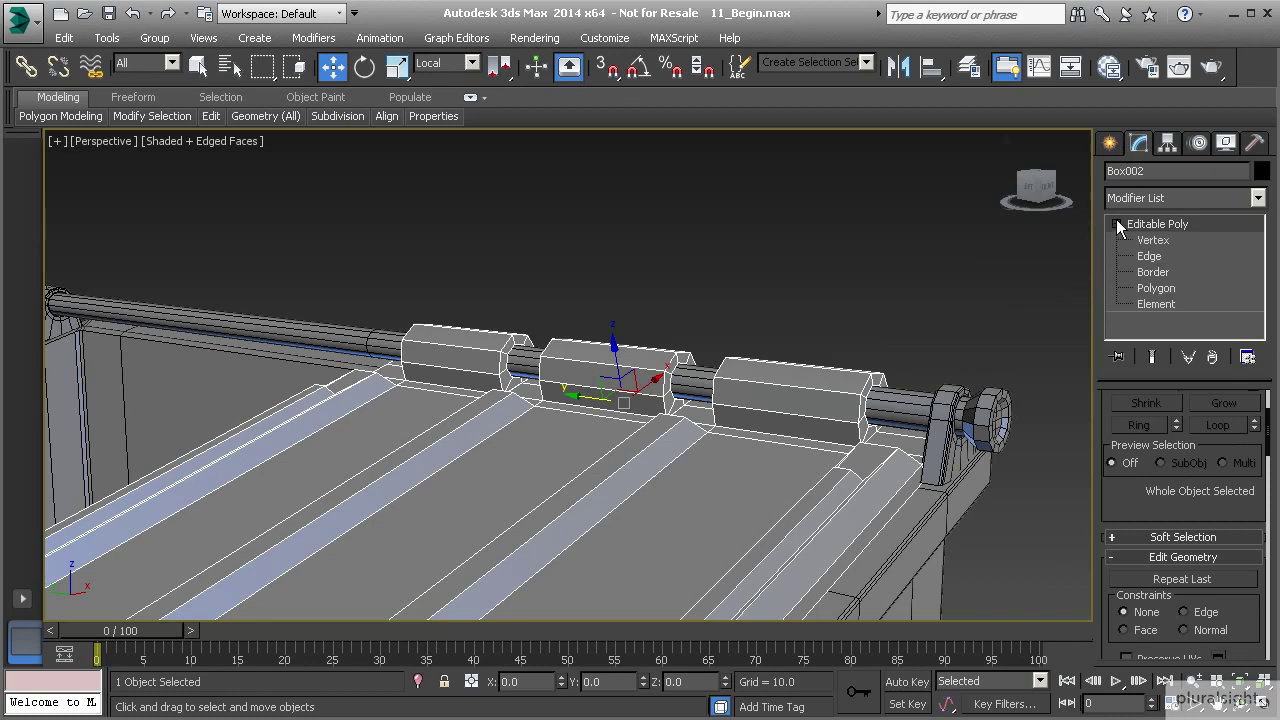
pyautogui.click(1156, 304)
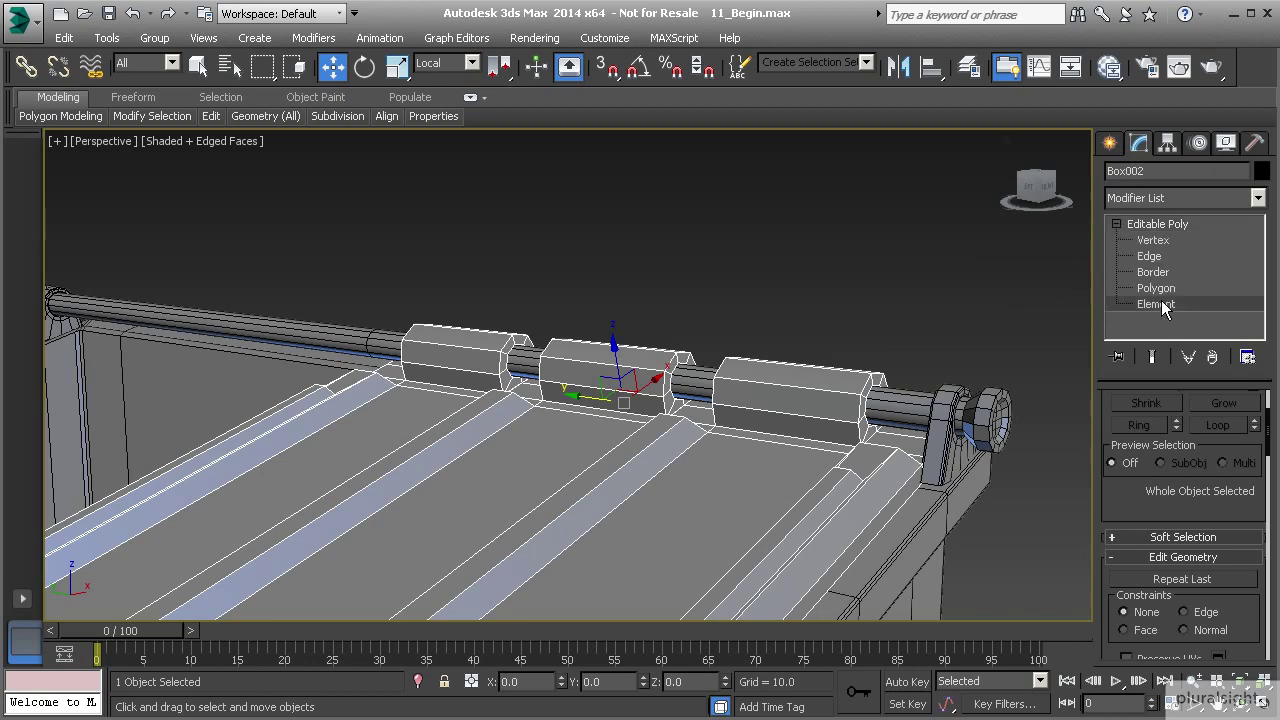
pyautogui.click(807, 395)
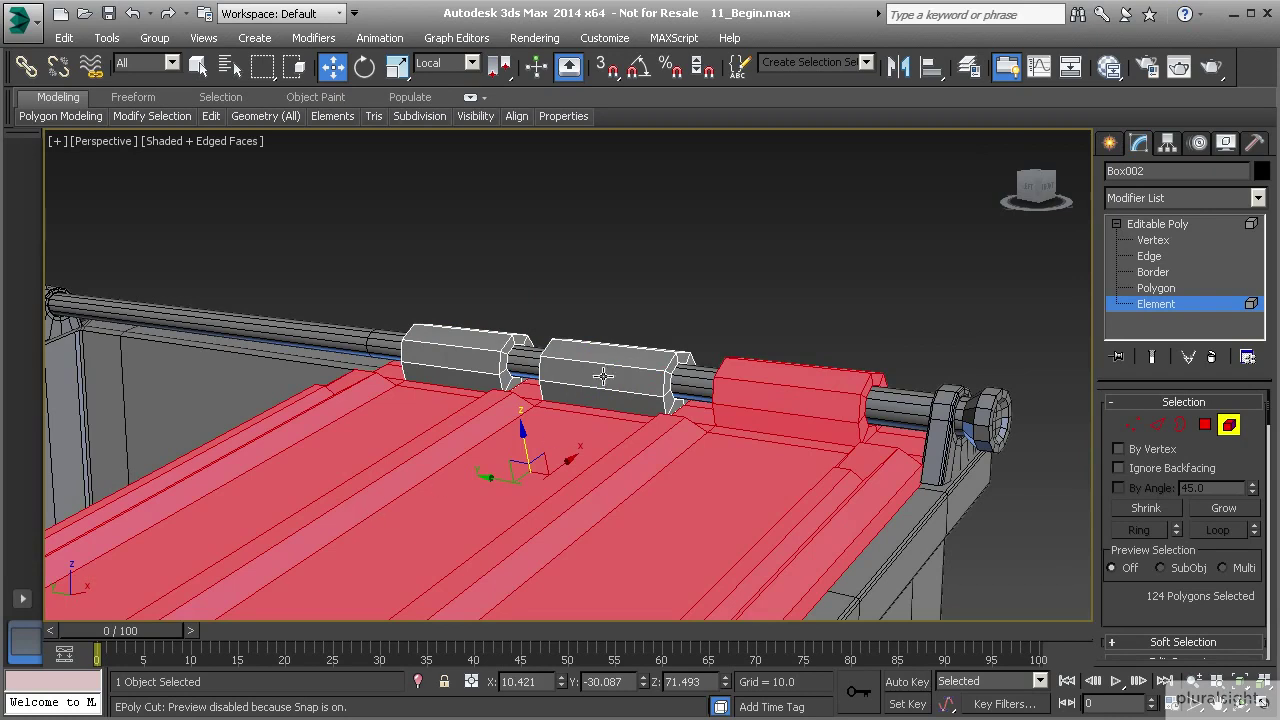
pyautogui.click(478, 345)
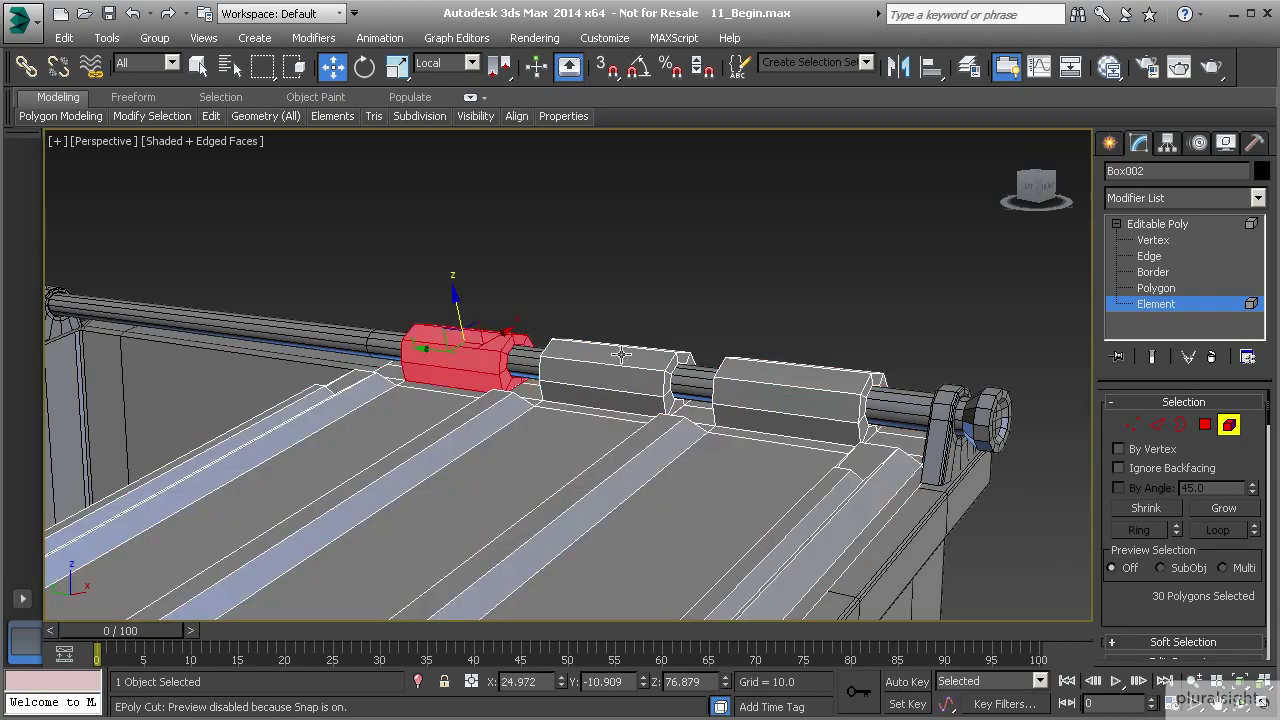
pyautogui.click(620, 354)
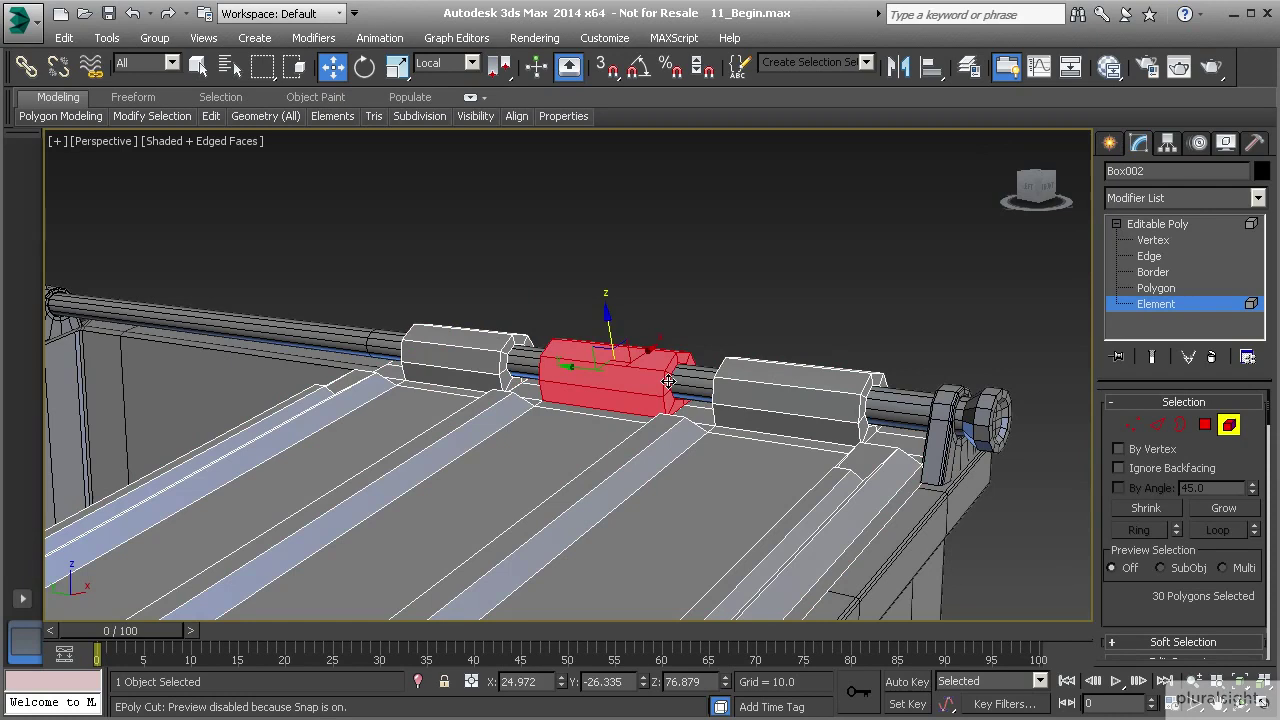
# - Convert the middle knuckle's selection to vertices and weld the overlapping pair at its front base corner facing the farthest knuckle
pyautogui.scroll(4, 624, 408)
pyautogui.keyDown('alt'); pyautogui.moveTo(553, 367); pyautogui.dragTo(573, 421, button='middle'); pyautogui.keyUp('alt')
pyautogui.scroll(2, 568, 449)
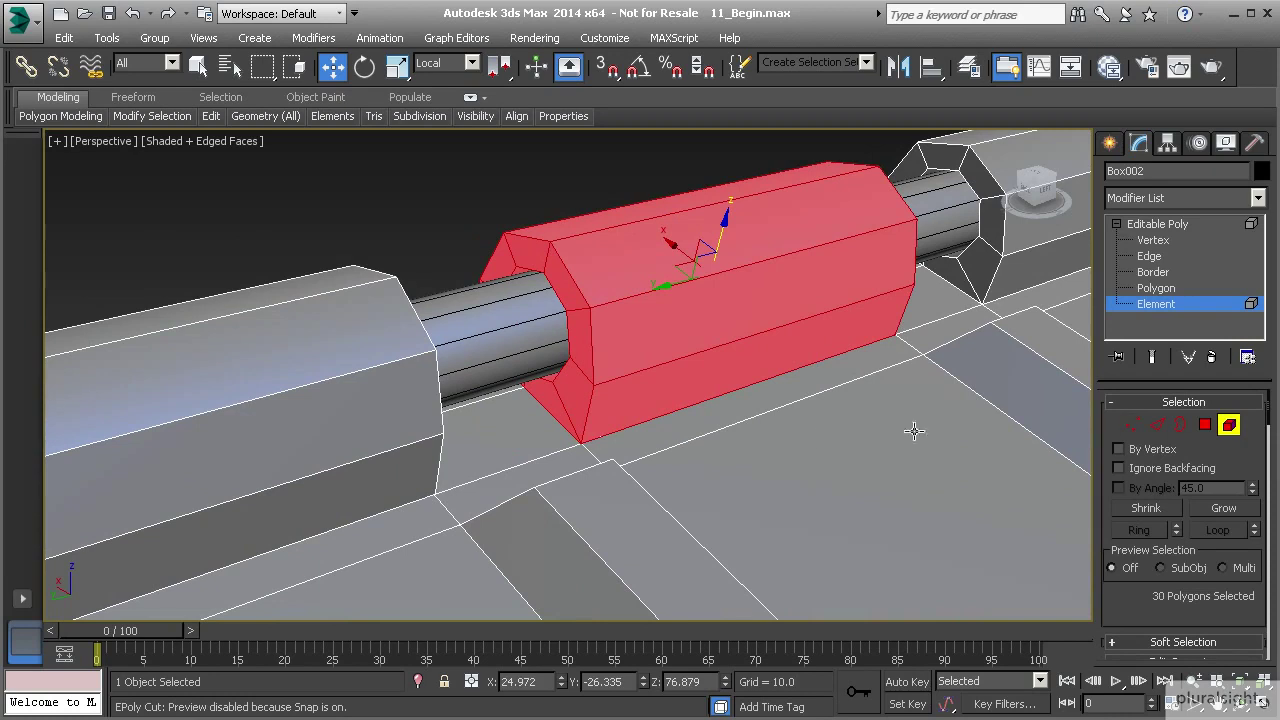
pyautogui.keyDown('ctrl'); pyautogui.click(1132, 424); pyautogui.keyUp('ctrl')
pyautogui.scroll(4, 578, 408)
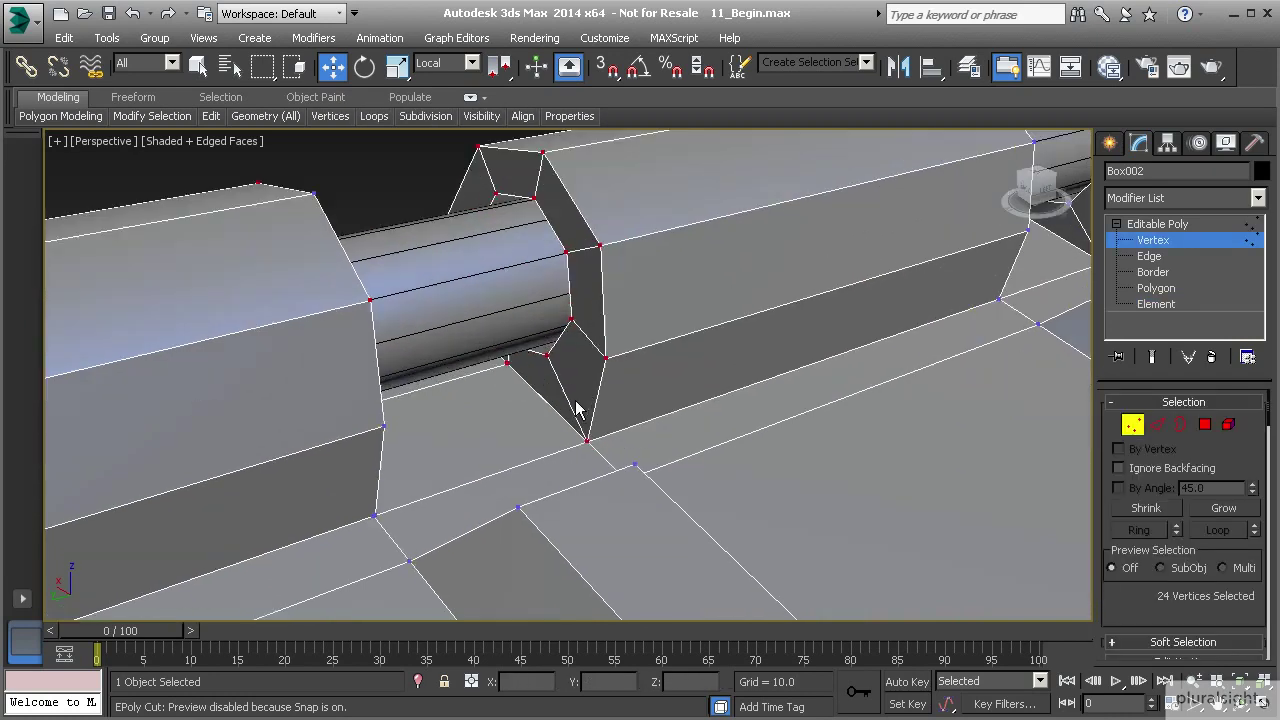
pyautogui.moveTo(562, 418)
pyautogui.keyDown('alt'); pyautogui.mouseDown(button='middle')
pyautogui.moveTo(552, 398)
pyautogui.moveTo(570, 421)
pyautogui.mouseUp(button='middle'); pyautogui.keyUp('alt')
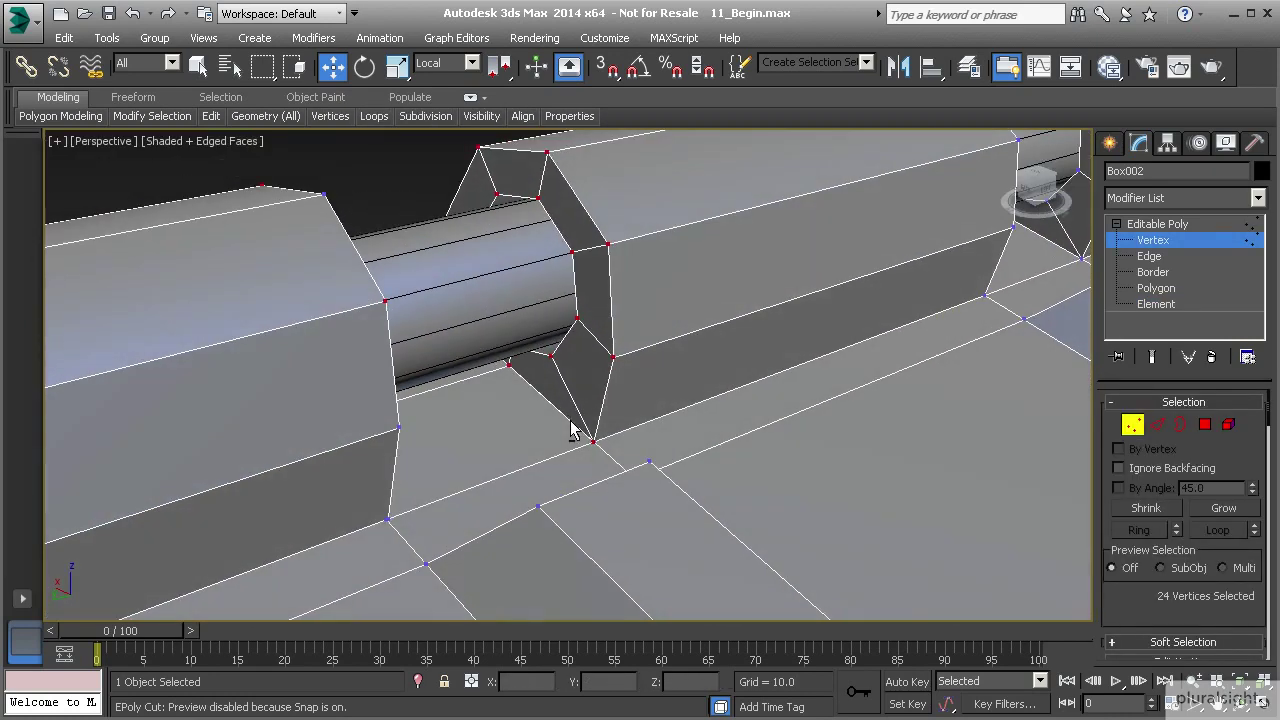
pyautogui.click(591, 440)
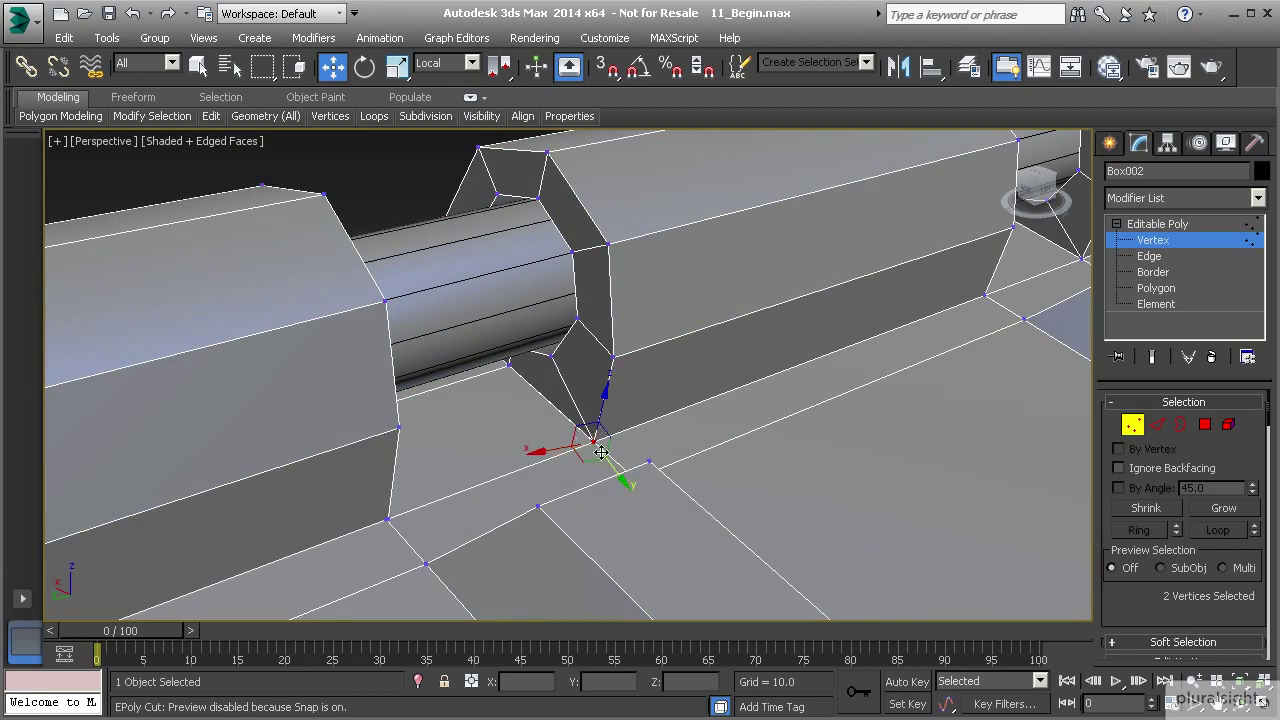
pyautogui.moveTo(555, 410); pyautogui.dragTo(617, 464)
pyautogui.scroll(-2, 1200, 530)
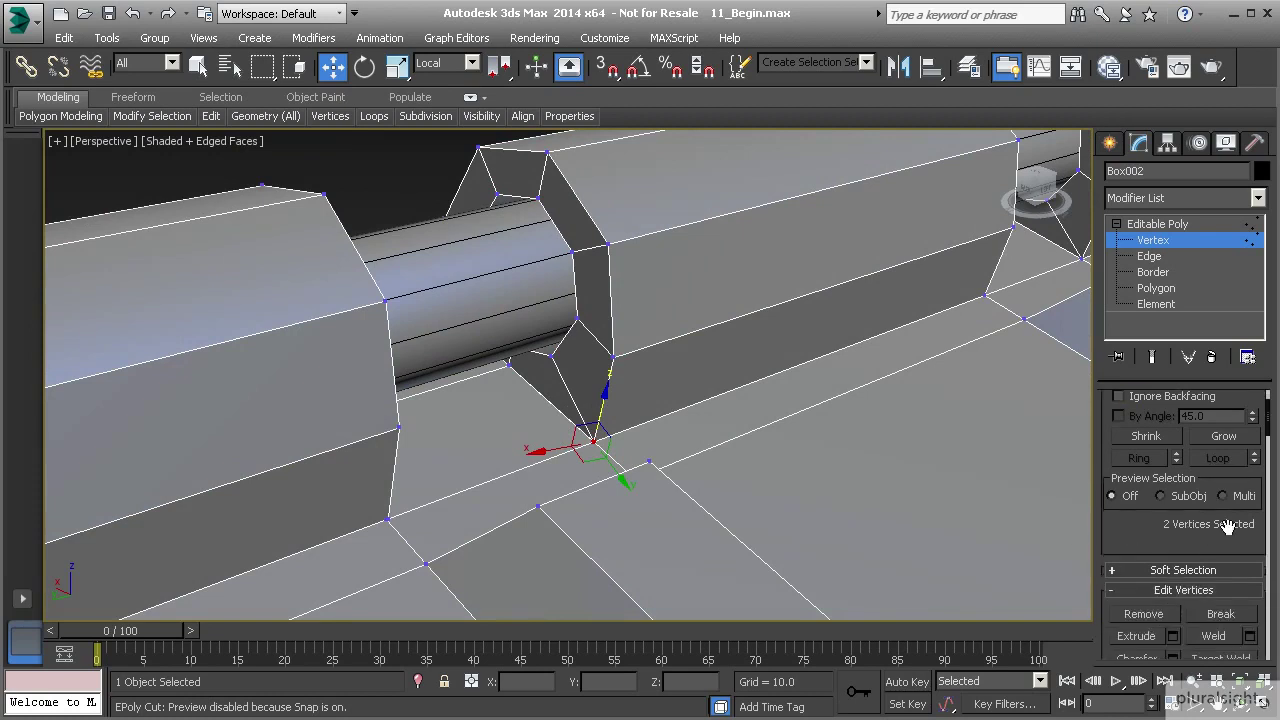
pyautogui.scroll(-3, 1220, 538)
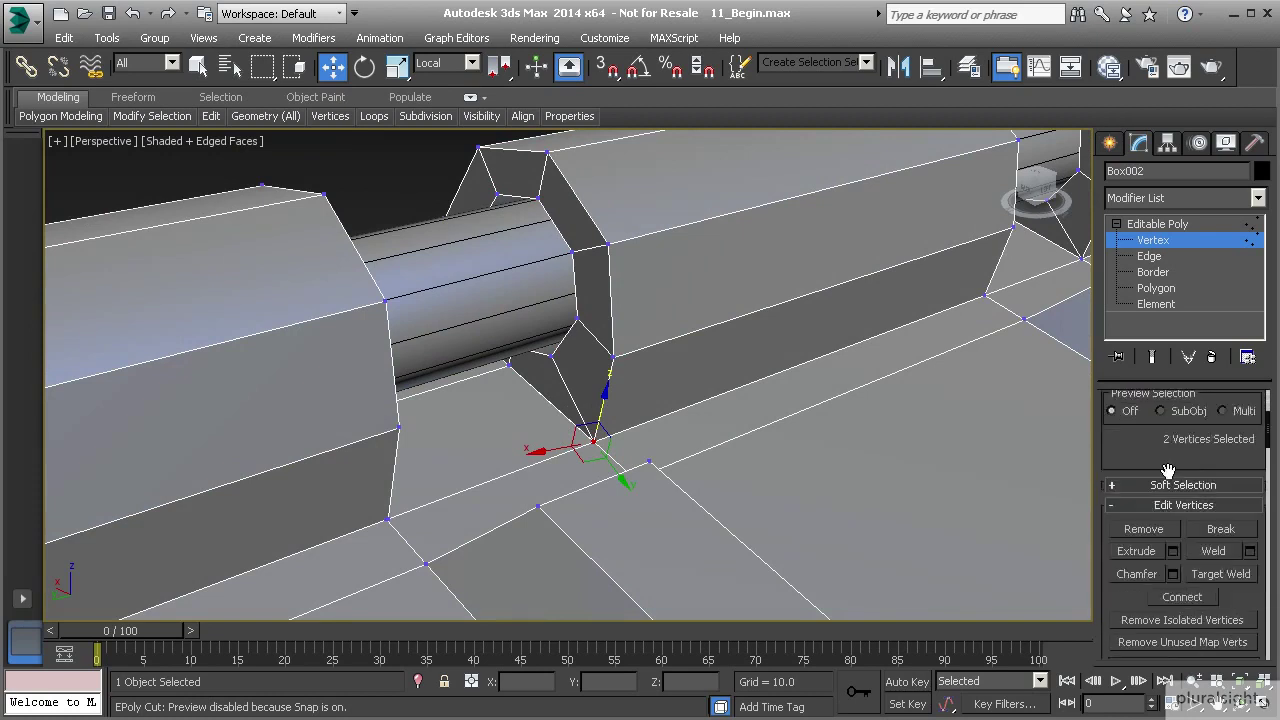
pyautogui.click(1213, 540)
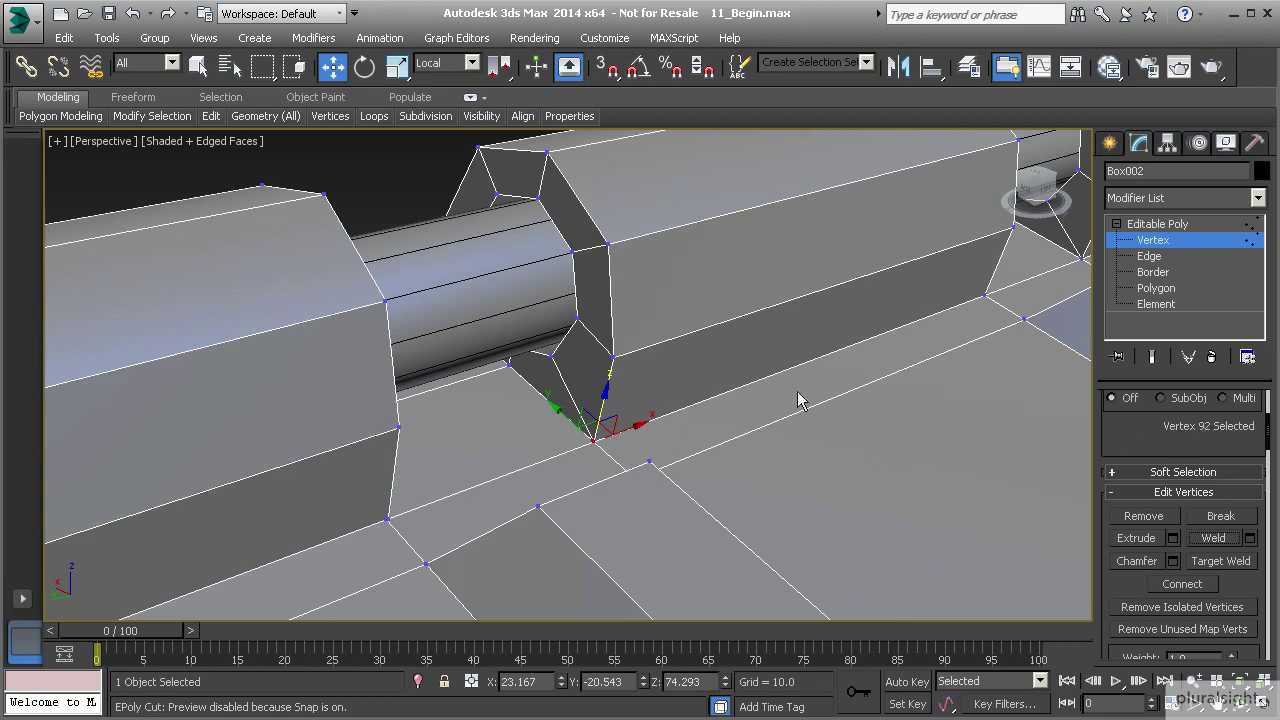
pyautogui.click(649, 461)
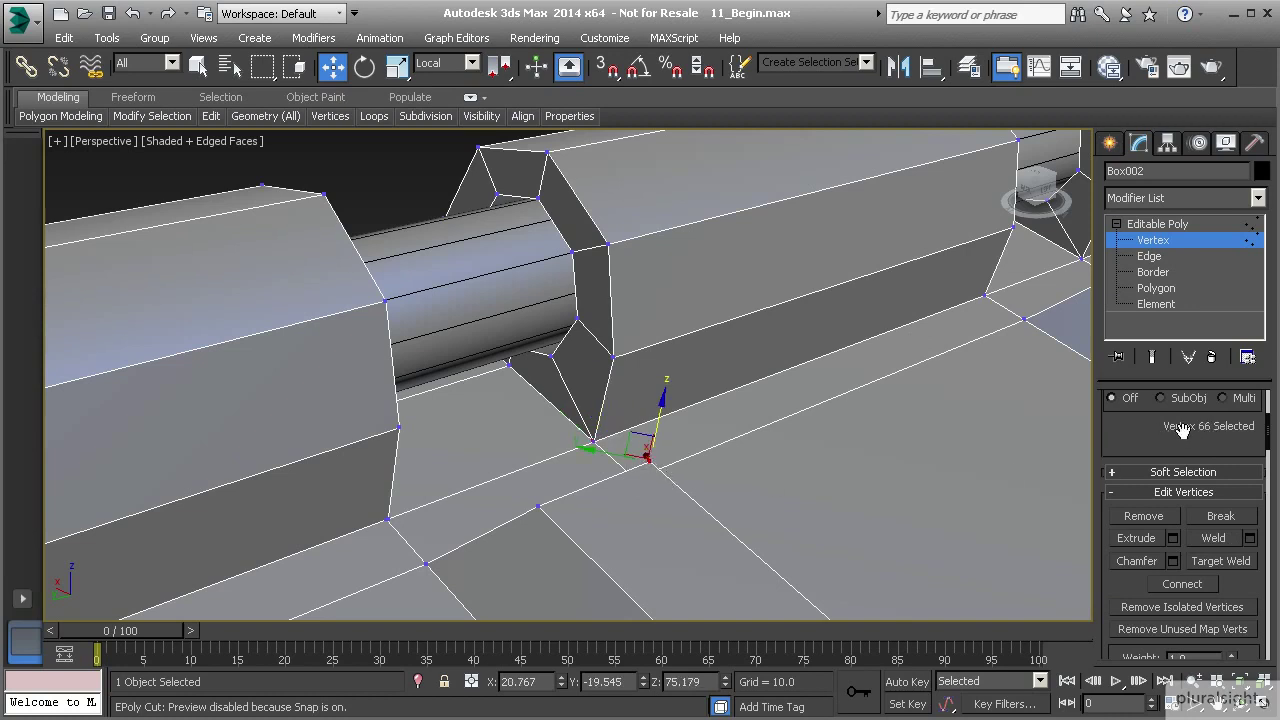
# - Select the two overlapping vertices at the rear base corner of the same knuckle end and weld them
pyautogui.keyDown('alt'); pyautogui.moveTo(656, 407); pyautogui.dragTo(536, 413, button='middle'); pyautogui.keyUp('alt')
pyautogui.scroll(3, 536, 413)
pyautogui.scroll(2, 536, 413)
pyautogui.moveTo(513, 398); pyautogui.dragTo(564, 442)
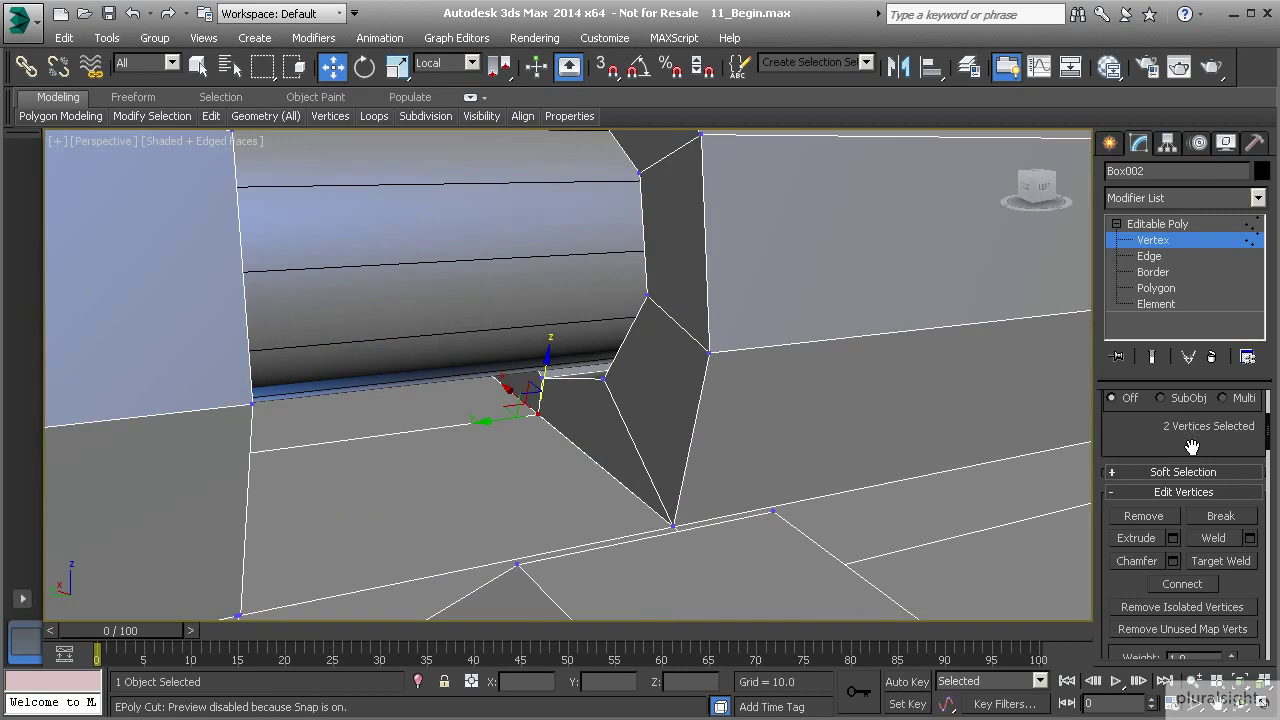
pyautogui.click(1214, 540)
# - Add the overlapping base corner vertices at the middle knuckle's opposite end to the selection and weld them
pyautogui.keyDown('alt'); pyautogui.moveTo(940, 485); pyautogui.dragTo(985, 472, button='middle'); pyautogui.keyUp('alt')
pyautogui.keyDown('ctrl'); pyautogui.click(654, 460); pyautogui.keyUp('ctrl')
pyautogui.keyDown('alt'); pyautogui.moveTo(508, 420); pyautogui.dragTo(1070, 252, button='middle'); pyautogui.keyUp('alt')
pyautogui.scroll(-4, 547, 512)
pyautogui.keyDown('alt'); pyautogui.moveTo(547, 512); pyautogui.dragTo(611, 392, button='middle'); pyautogui.keyUp('alt')
pyautogui.keyDown('ctrl'); pyautogui.moveTo(623, 520); pyautogui.dragTo(686, 560); pyautogui.keyUp('ctrl')
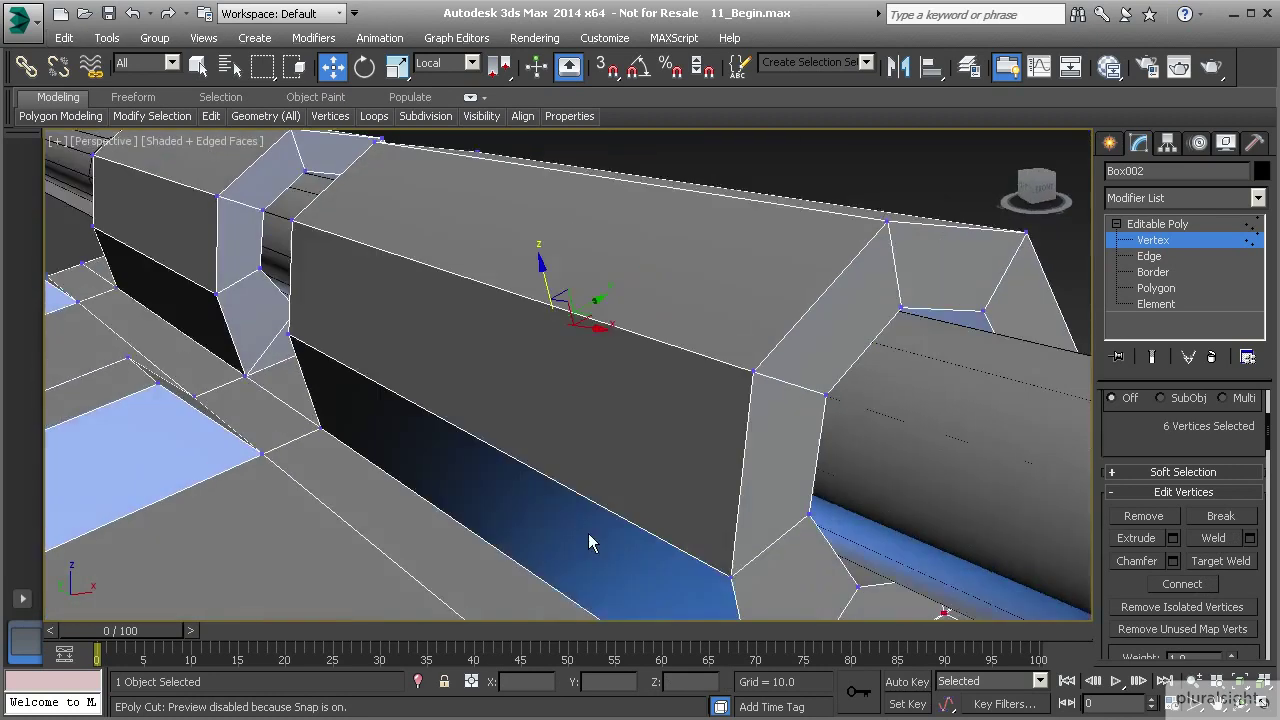
pyautogui.keyDown('alt'); pyautogui.moveTo(589, 542); pyautogui.dragTo(625, 466, button='middle'); pyautogui.keyUp('alt')
pyautogui.keyDown('ctrl'); pyautogui.moveTo(760, 563); pyautogui.dragTo(836, 607); pyautogui.keyUp('ctrl')
pyautogui.click(1215, 539)
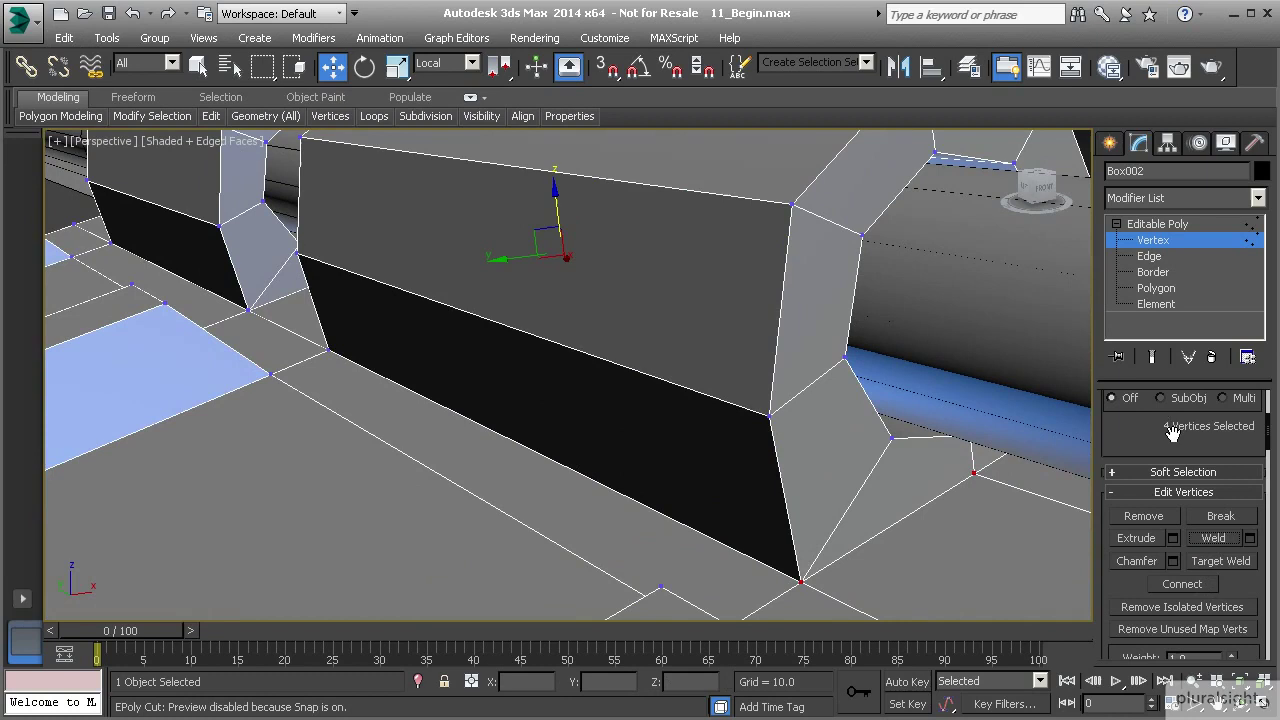
# - Return to Element level and inspect the gap between the farthest knuckle's base corner vertices and the lid
pyautogui.keyDown('alt'); pyautogui.moveTo(489, 434); pyautogui.dragTo(666, 437, button='middle'); pyautogui.keyUp('alt')
pyautogui.click(1152, 304)
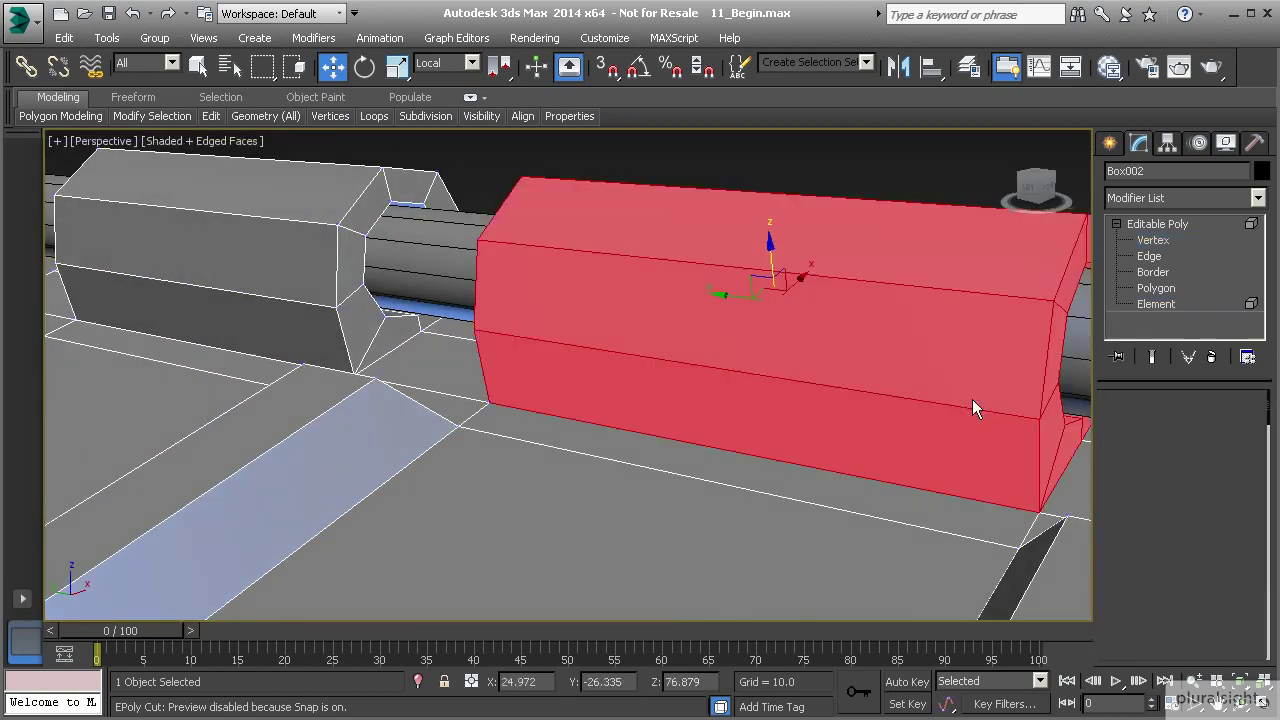
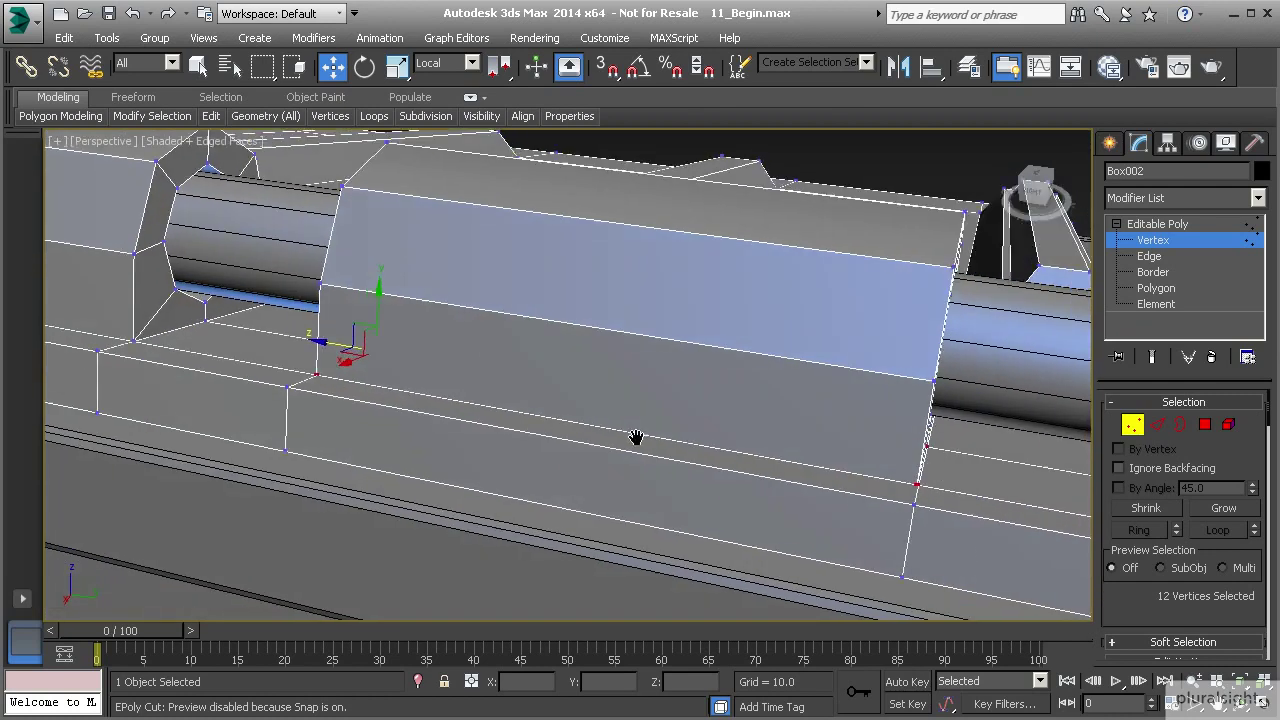
pyautogui.scroll(3, 712, 485)
pyautogui.moveTo(750, 490); pyautogui.dragTo(603, 354, button='middle')
pyautogui.scroll(5, 635, 473)
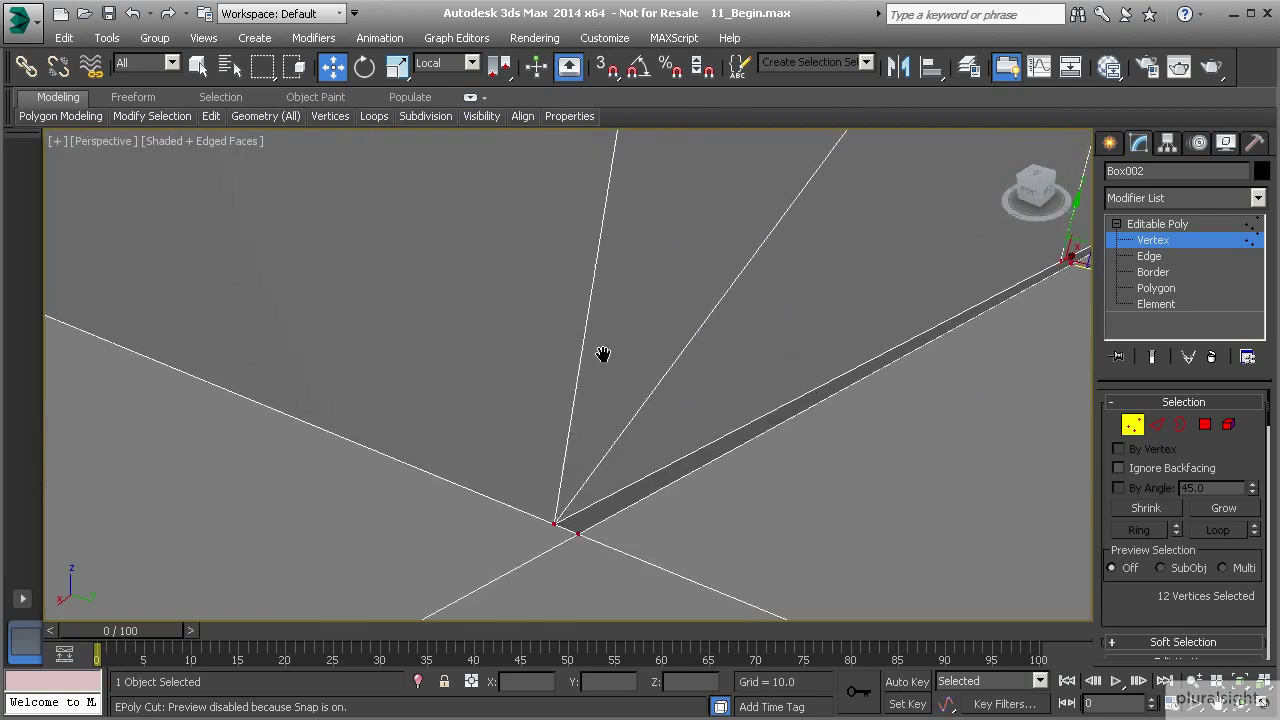
pyautogui.click(556, 525)
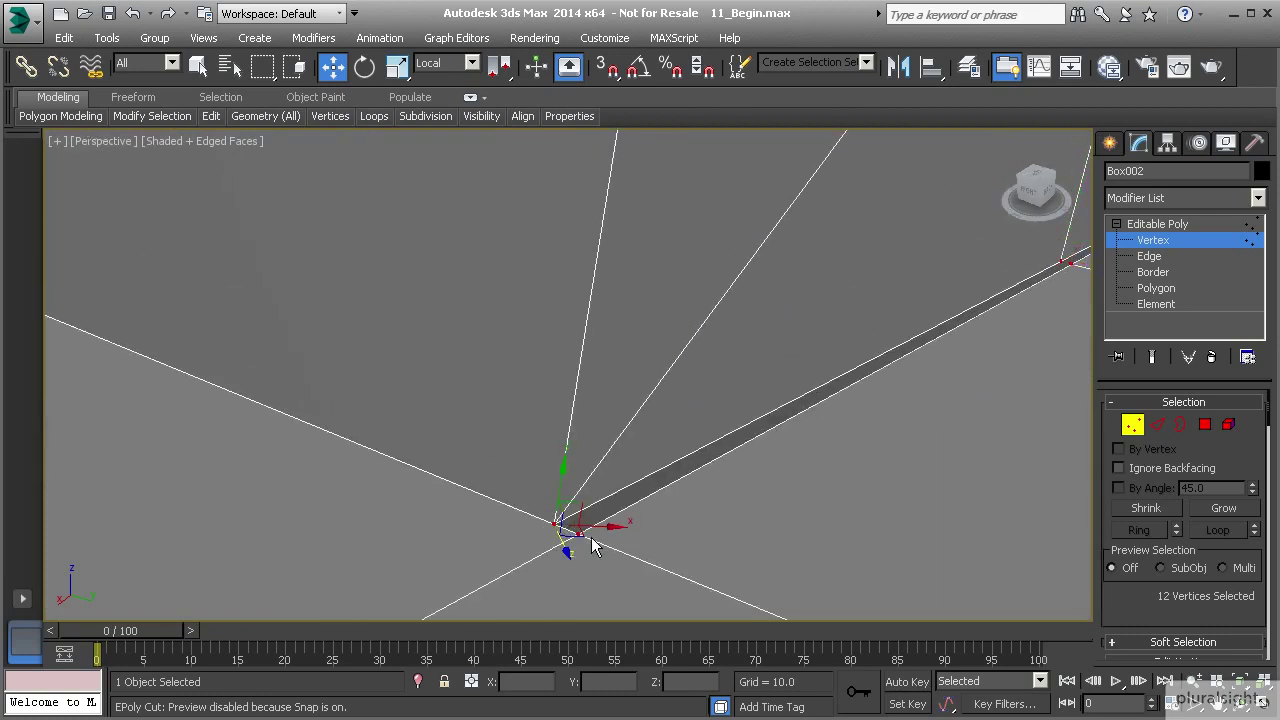
pyautogui.scroll(5, 642, 415)
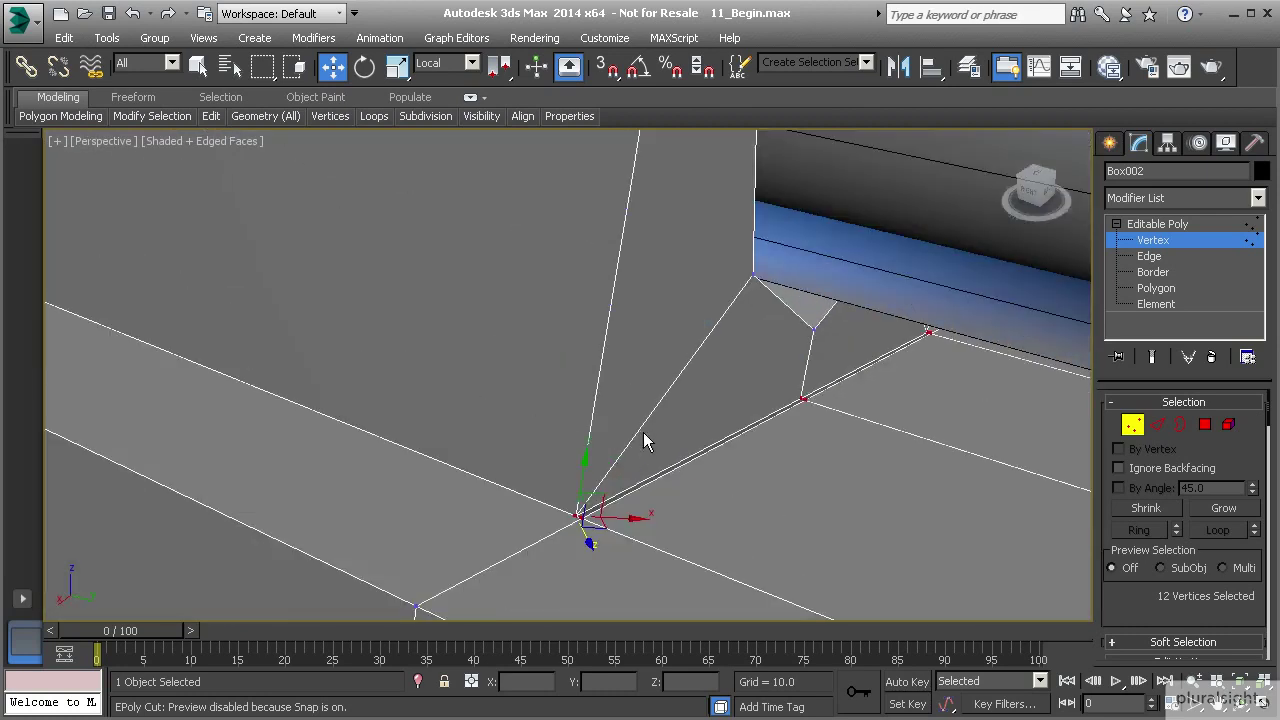
pyautogui.scroll(3, 645, 441)
pyautogui.moveTo(612, 520); pyautogui.dragTo(596, 472, button='middle')
pyautogui.click(573, 452)
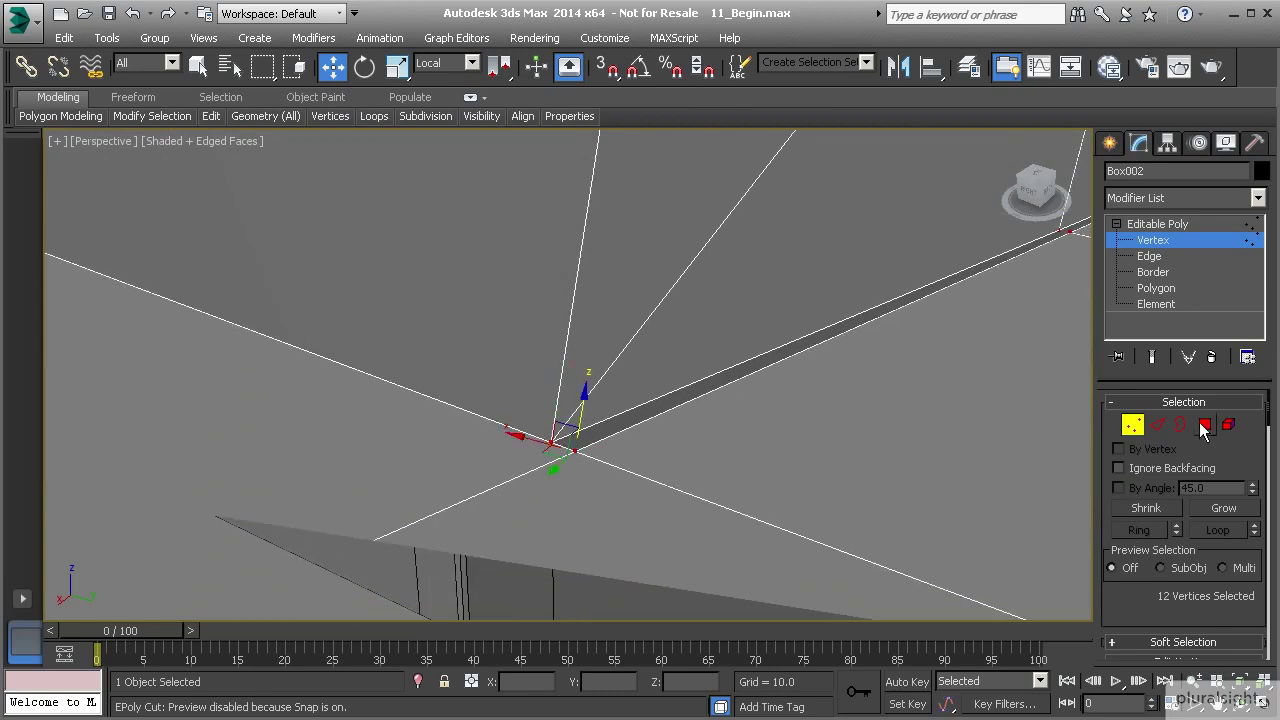
pyautogui.keyDown('alt'); pyautogui.moveTo(818, 408); pyautogui.dragTo(734, 437, button='middle'); pyautogui.keyUp('alt')
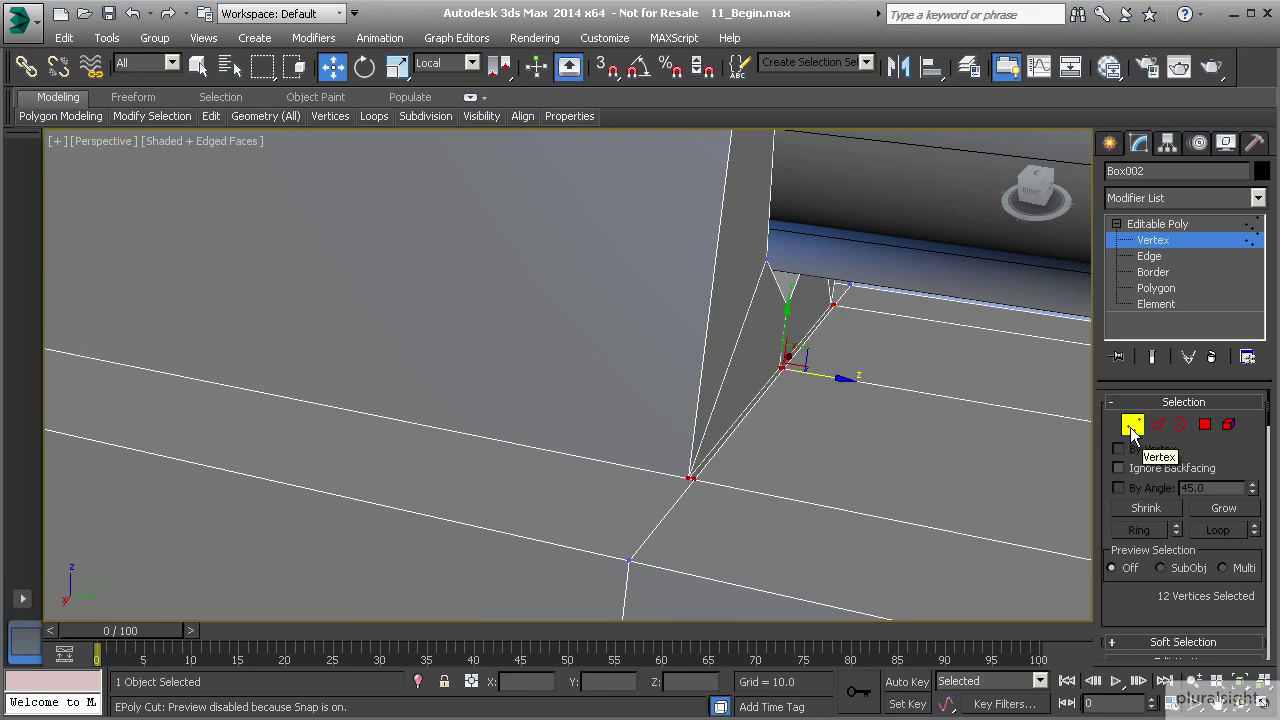
# - Select the polygons of the farthest knuckle's outer end face and move them about 0.03 units along local Z toward the lid's base corners
pyautogui.click(1205, 424)
pyautogui.click(759, 354)
pyautogui.moveTo(758, 353); pyautogui.dragTo(671, 428, button='middle')
pyautogui.scroll(-3, 674, 413)
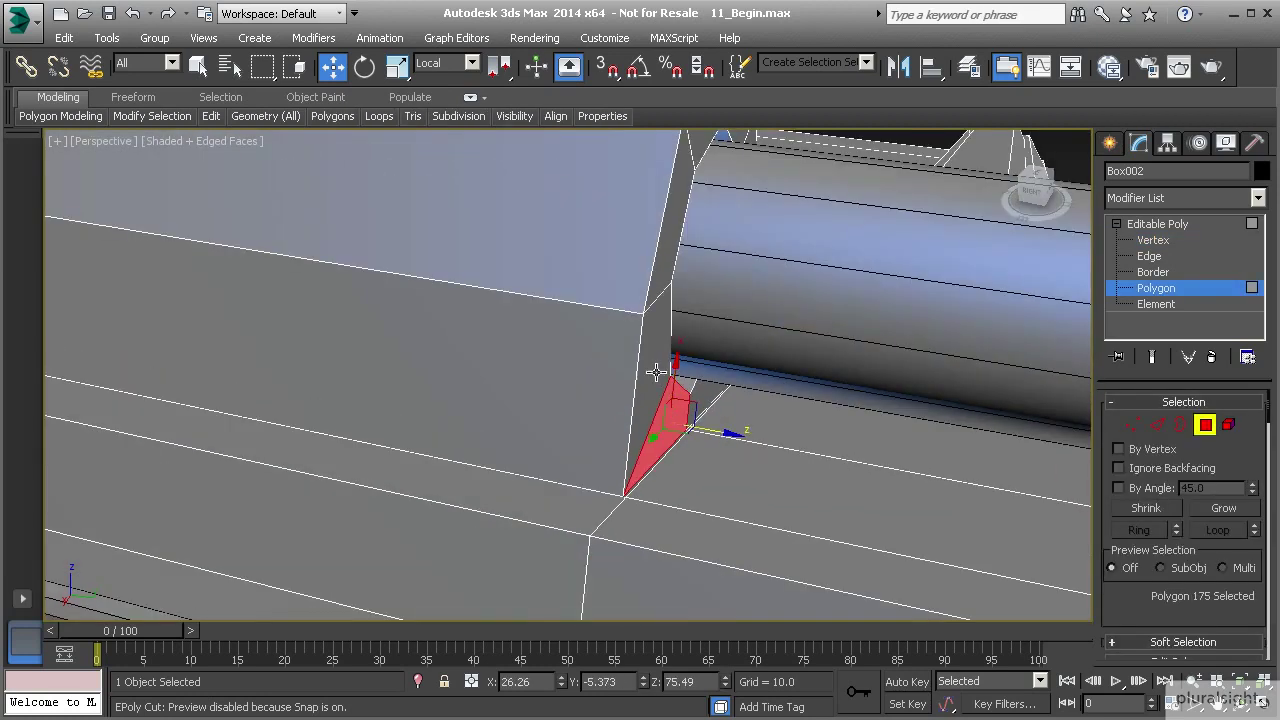
pyautogui.keyDown('shift'); pyautogui.click(656, 371); pyautogui.keyUp('shift')
pyautogui.moveTo(694, 334)
pyautogui.keyDown('alt'); pyautogui.mouseDown(button='middle')
pyautogui.moveTo(669, 403)
pyautogui.moveTo(686, 320)
pyautogui.mouseUp(button='middle'); pyautogui.keyUp('alt')
pyautogui.moveTo(738, 179); pyautogui.dragTo(743, 179)
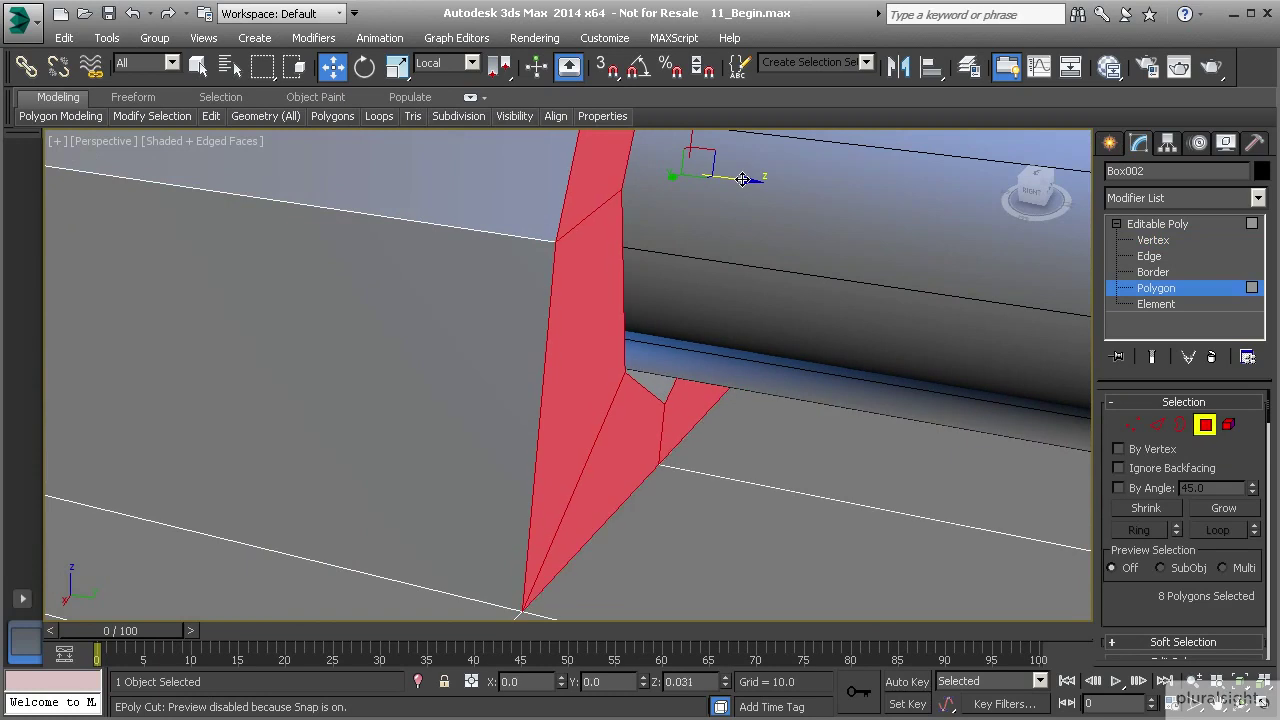
# - Return to Vertex level and select the overlapping vertex pairs along the base of the farthest knuckle's outer end
pyautogui.press('1')
pyautogui.scroll(6, 610, 415)
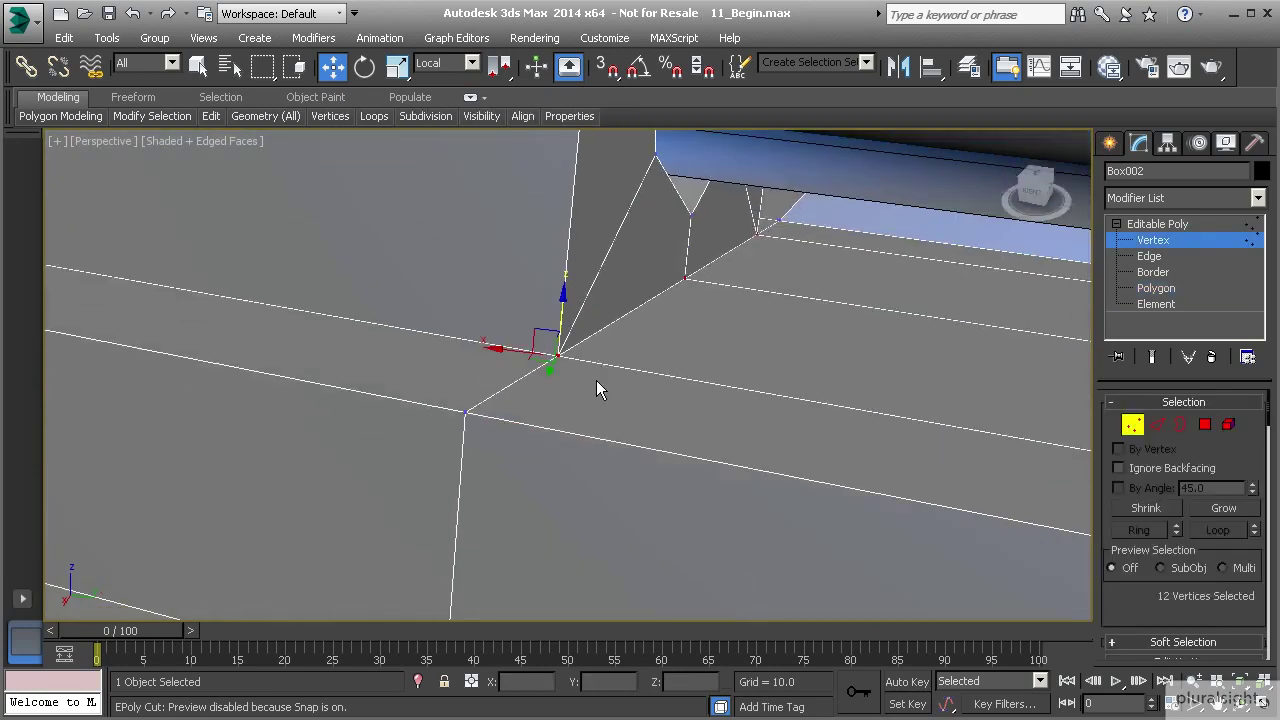
pyautogui.scroll(-2, 585, 400)
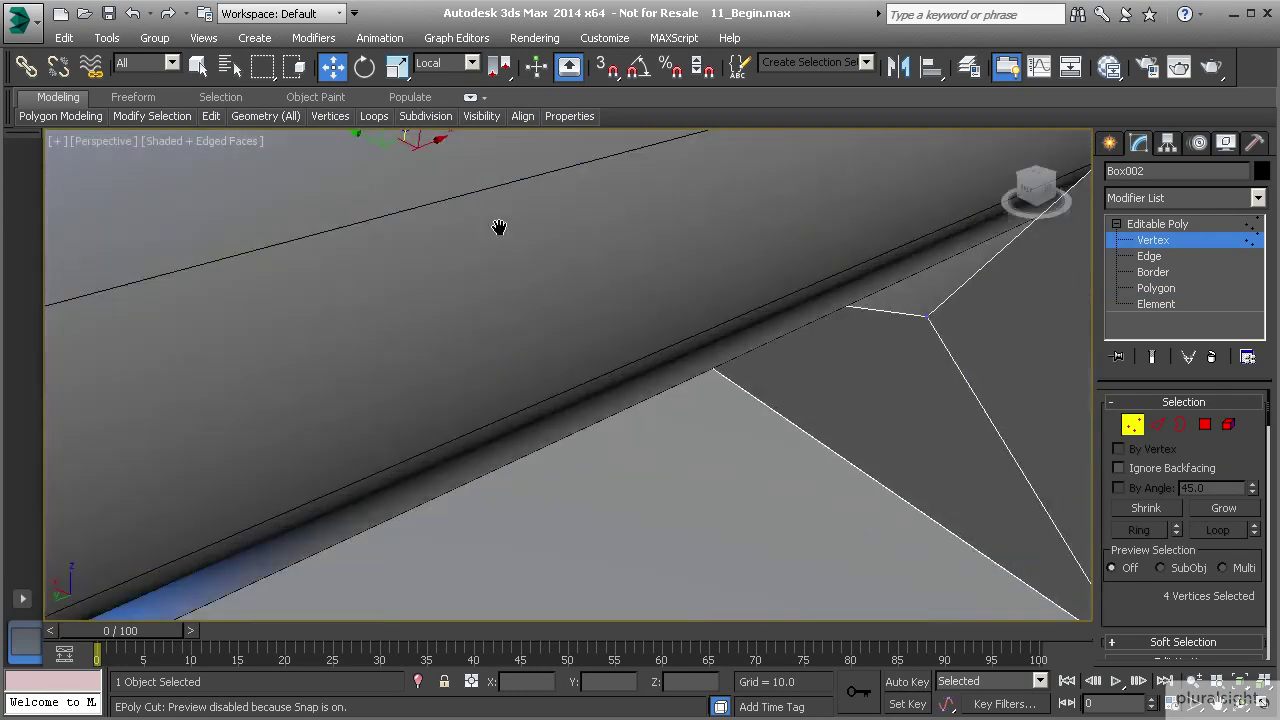
pyautogui.keyDown('alt'); pyautogui.moveTo(500, 229); pyautogui.dragTo(720, 403, button='middle'); pyautogui.keyUp('alt')
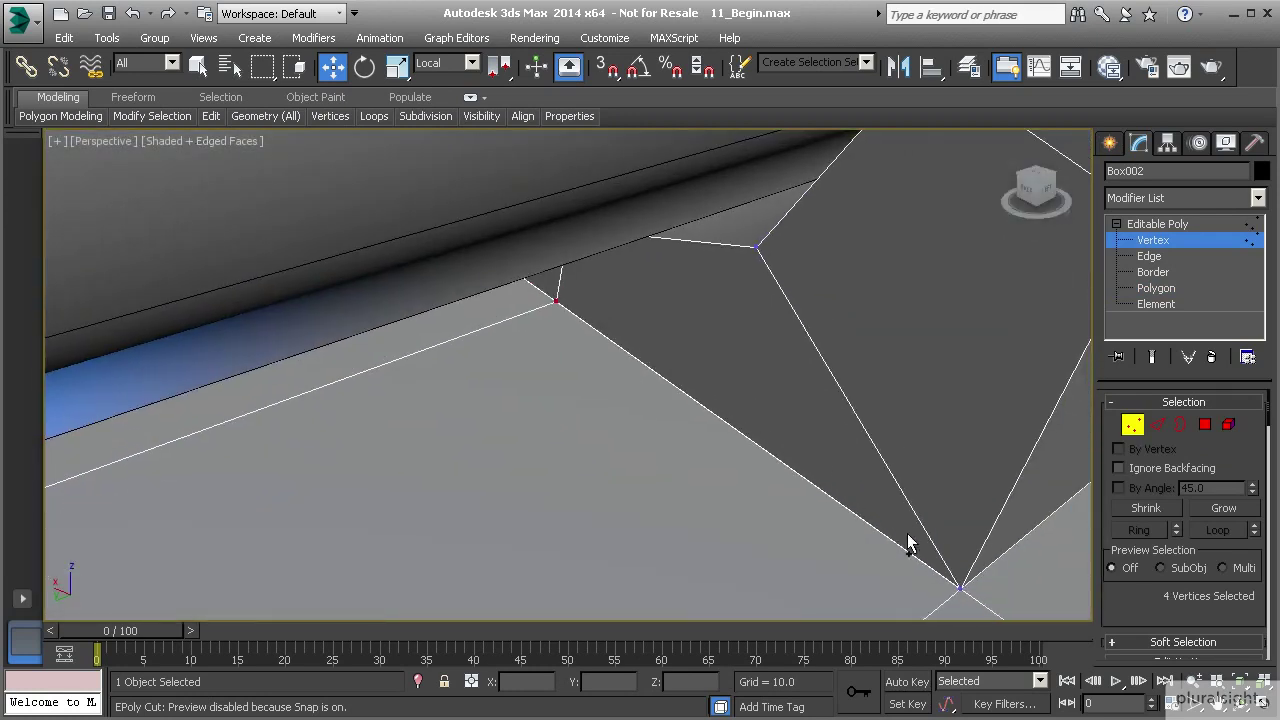
pyautogui.moveTo(975, 530); pyautogui.dragTo(560, 215, button='middle')
pyautogui.scroll(-3, 498, 330)
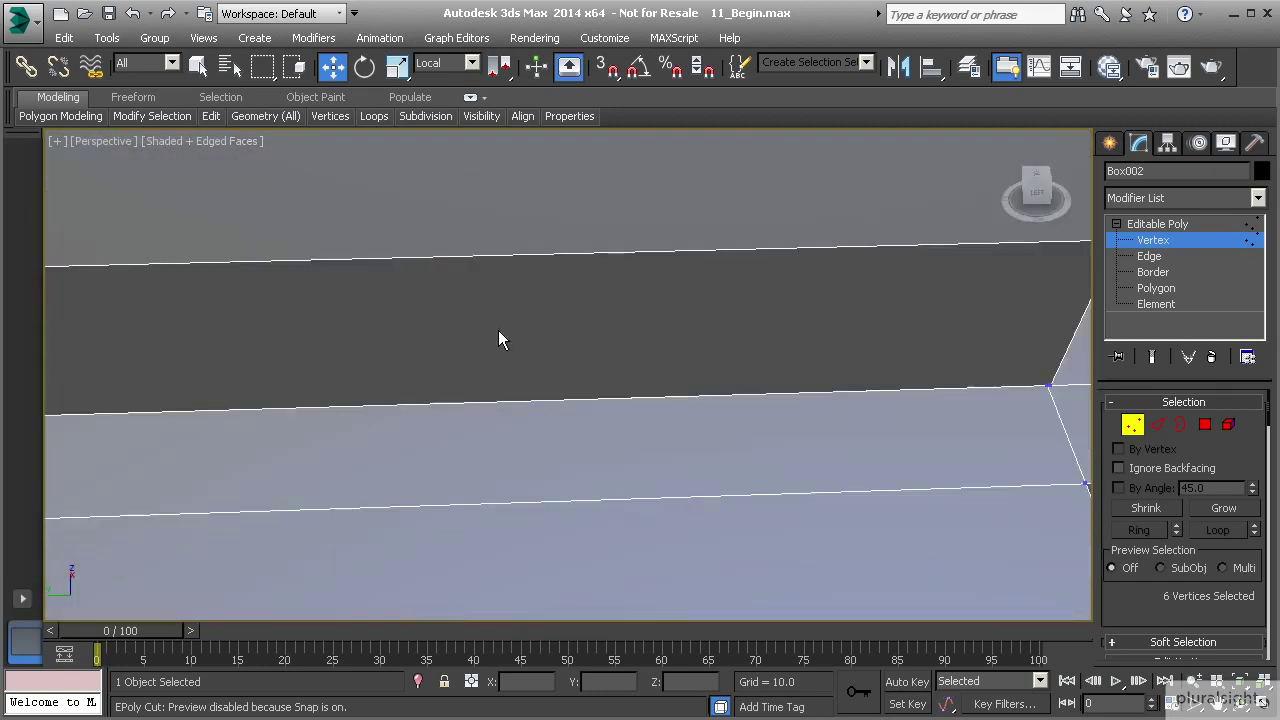
# - Select the polygons of the farthest knuckle's end face toward the middle knuckle and move them about -0.03 units along local Z
pyautogui.keyDown('alt'); pyautogui.moveTo(781, 372); pyautogui.dragTo(566, 447, button='middle'); pyautogui.keyUp('alt')
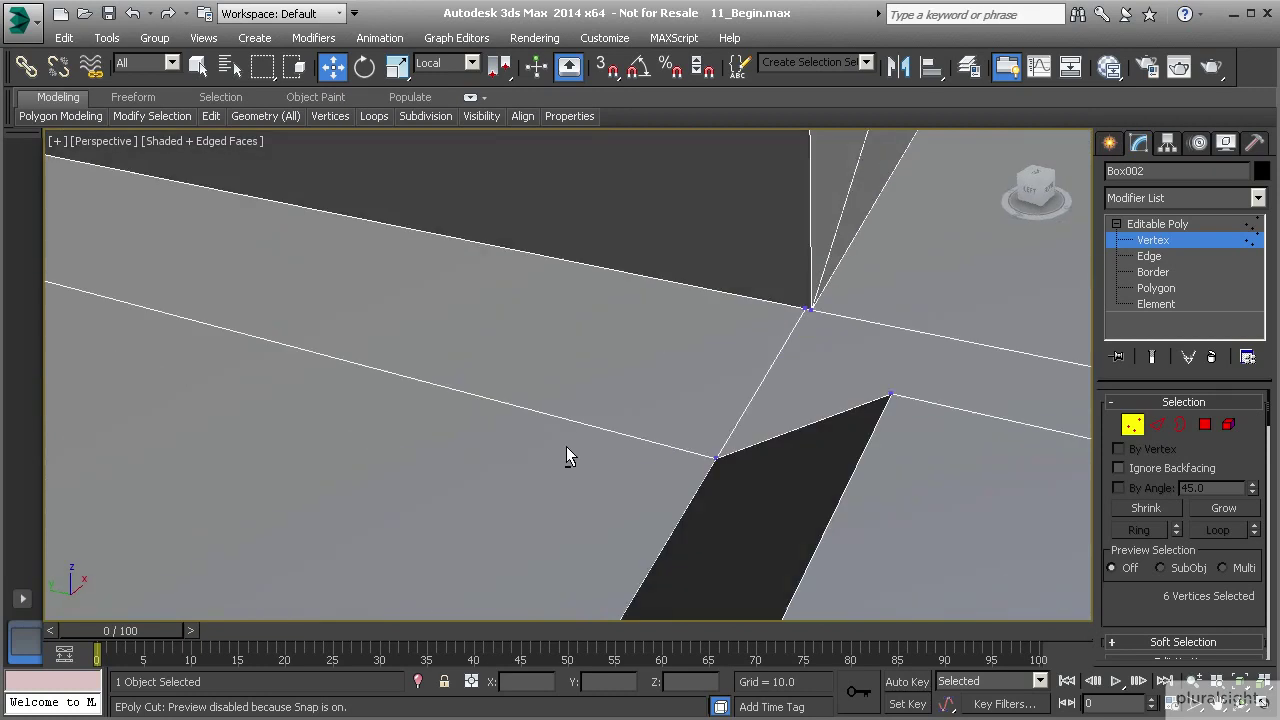
pyautogui.click(1205, 424)
pyautogui.keyDown('alt'); pyautogui.moveTo(1000, 380); pyautogui.dragTo(754, 363, button='middle'); pyautogui.keyUp('alt')
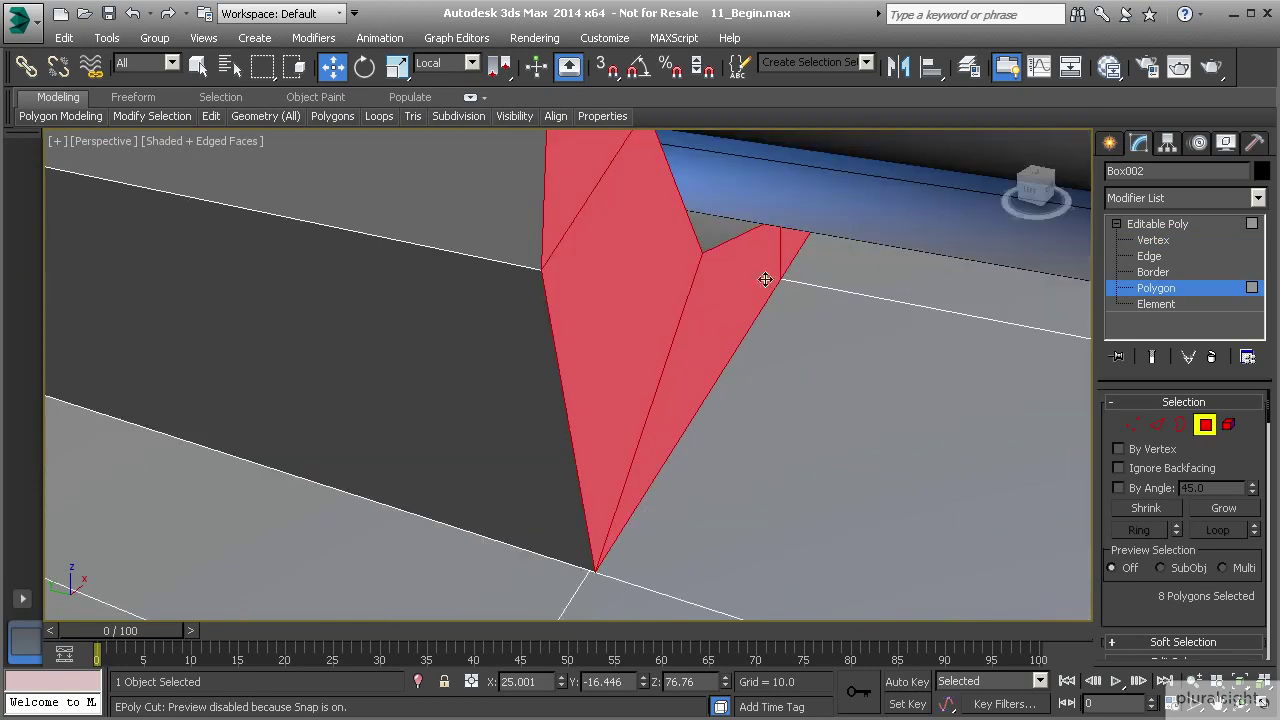
pyautogui.keyDown('alt'); pyautogui.moveTo(769, 273); pyautogui.dragTo(766, 274, button='middle'); pyautogui.keyUp('alt')
pyautogui.scroll(-4, 761, 270)
pyautogui.keyDown('alt'); pyautogui.moveTo(794, 209); pyautogui.dragTo(686, 240, button='middle'); pyautogui.keyUp('alt')
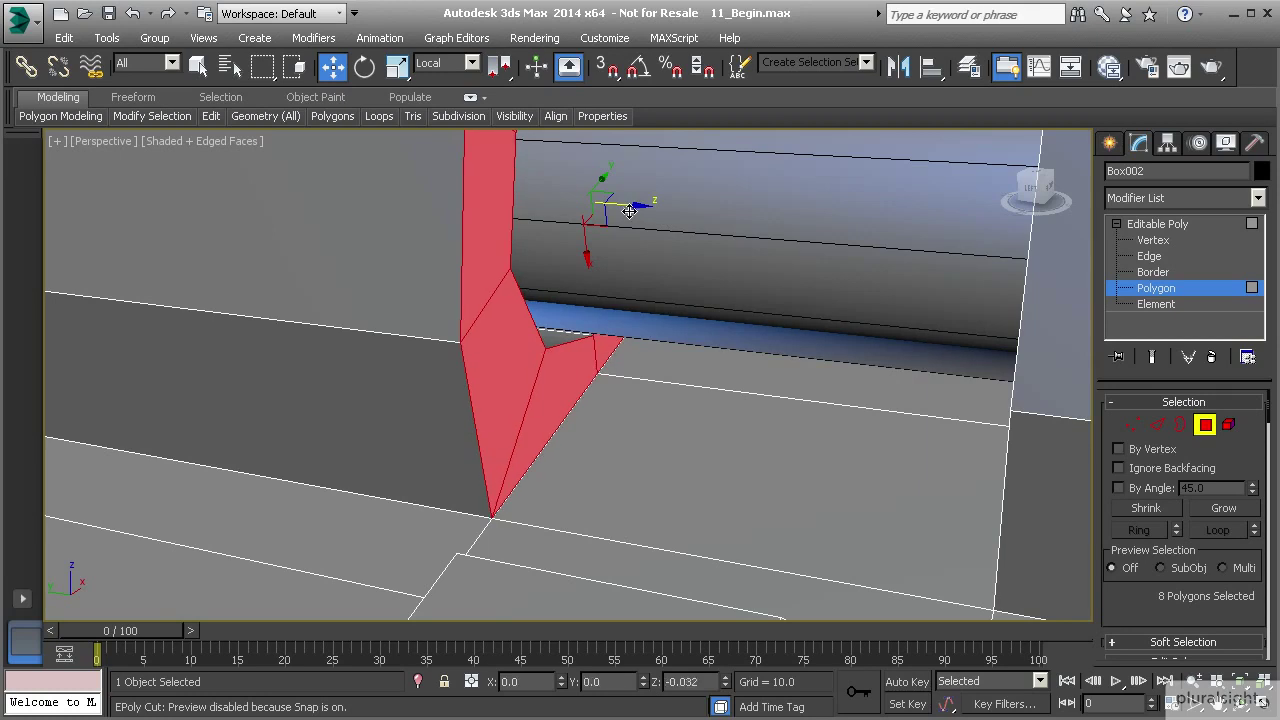
pyautogui.moveTo(573, 288); pyautogui.dragTo(605, 284, button='middle')
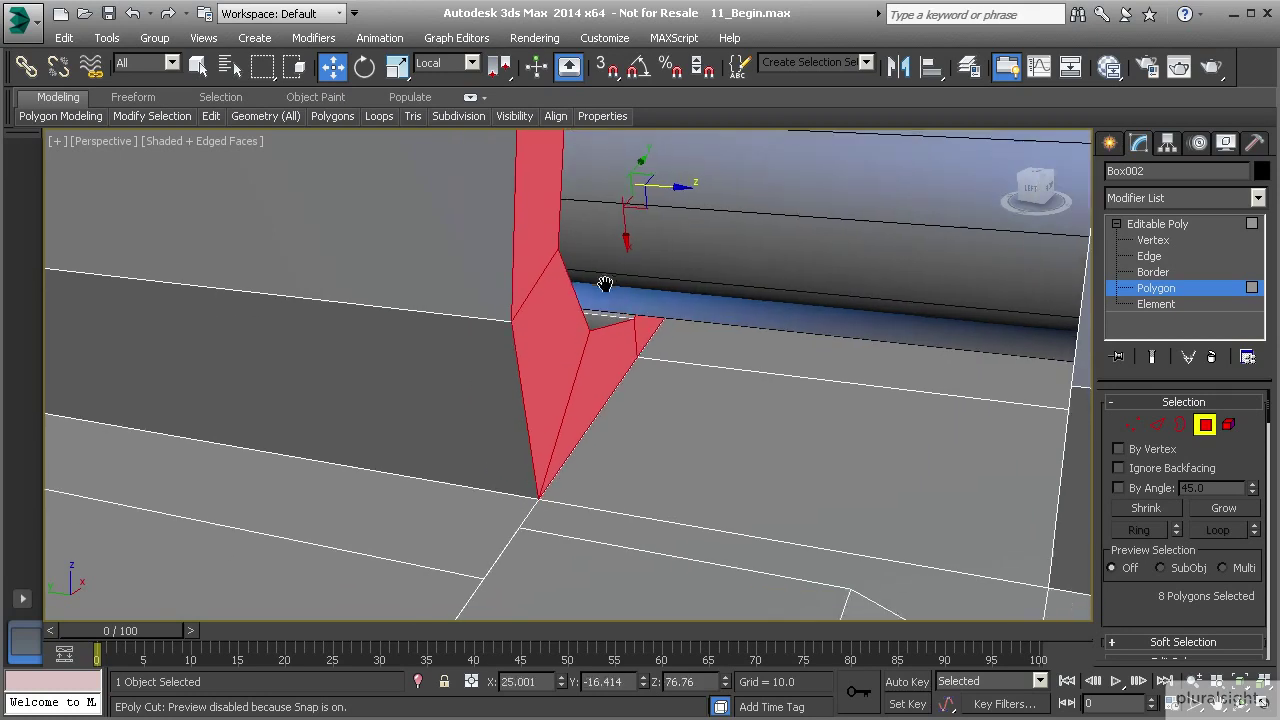
# - Return to Vertex level and add the overlapping base vertices at the end facing the middle knuckle to the selection
pyautogui.click(1132, 424)
pyautogui.moveTo(528, 423); pyautogui.dragTo(205, 316, button='middle')
pyautogui.click(312, 366)
pyautogui.keyDown('alt'); pyautogui.moveTo(441, 348); pyautogui.dragTo(459, 326, button='middle'); pyautogui.keyUp('alt')
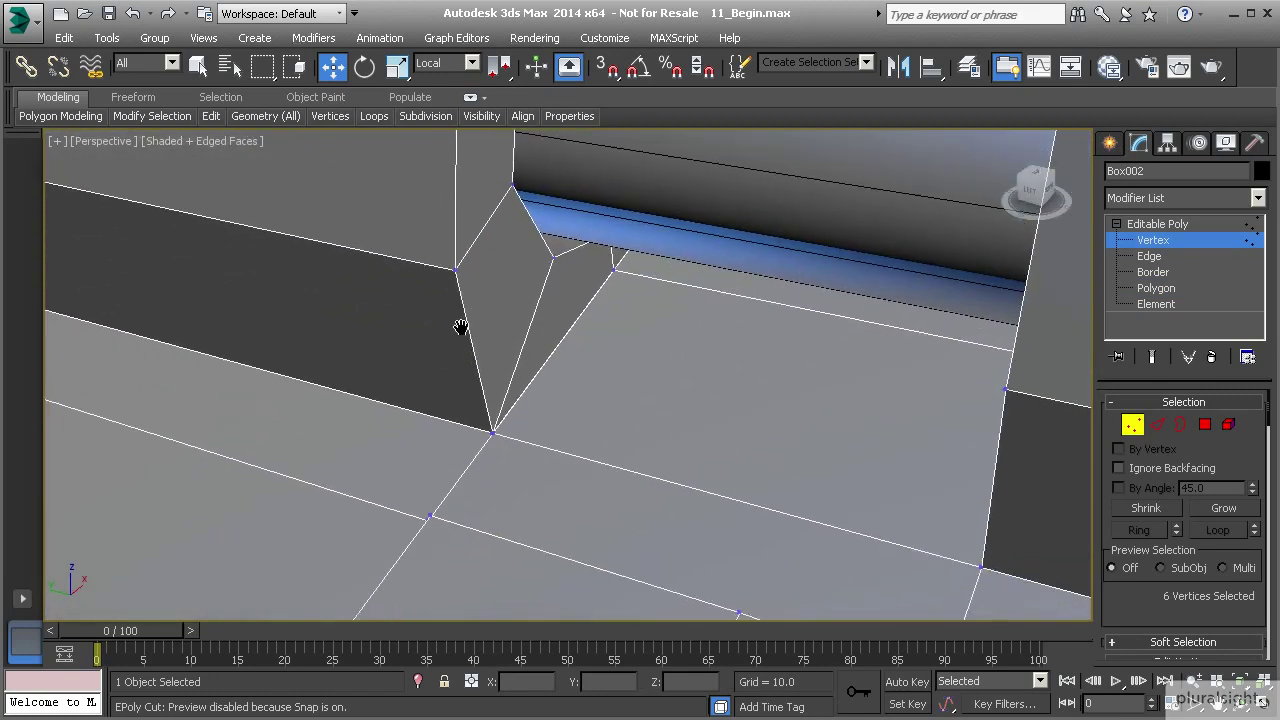
pyautogui.moveTo(521, 465); pyautogui.dragTo(522, 463)
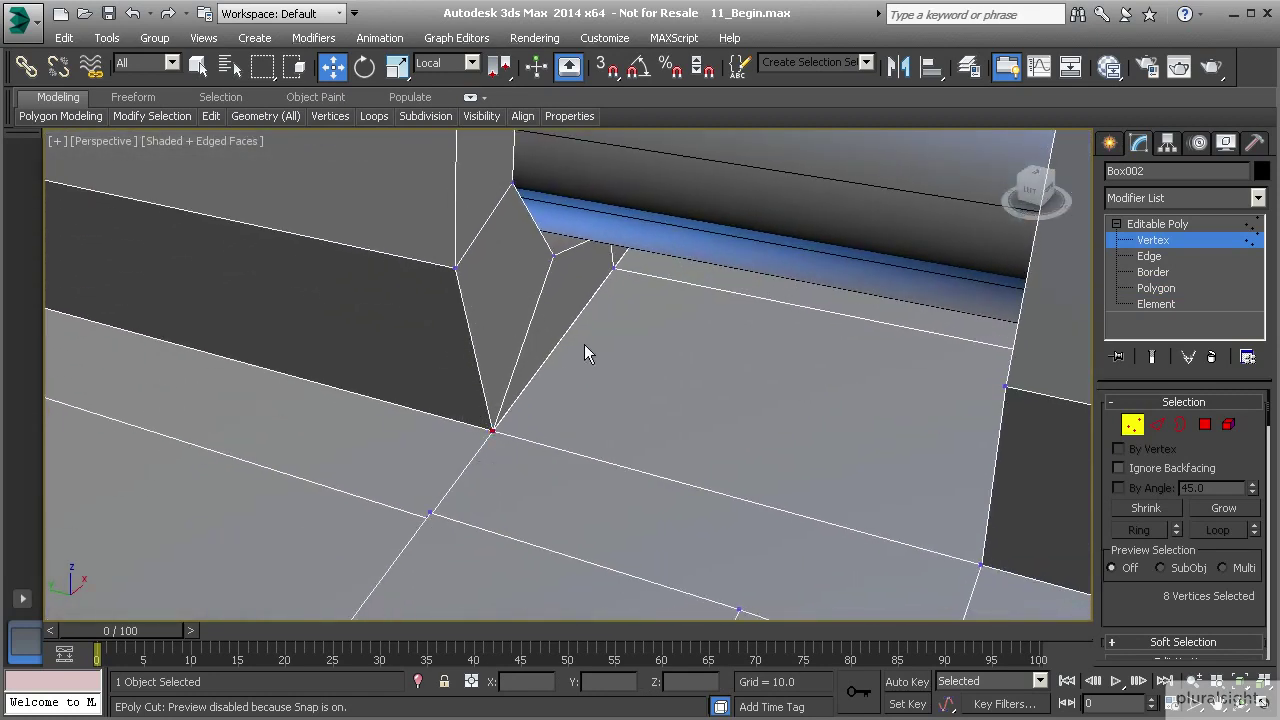
pyautogui.keyDown('alt'); pyautogui.moveTo(586, 351); pyautogui.dragTo(634, 354, button='middle'); pyautogui.keyUp('alt')
pyautogui.keyDown('alt'); pyautogui.moveTo(530, 318); pyautogui.dragTo(413, 510, button='middle'); pyautogui.keyUp('alt')
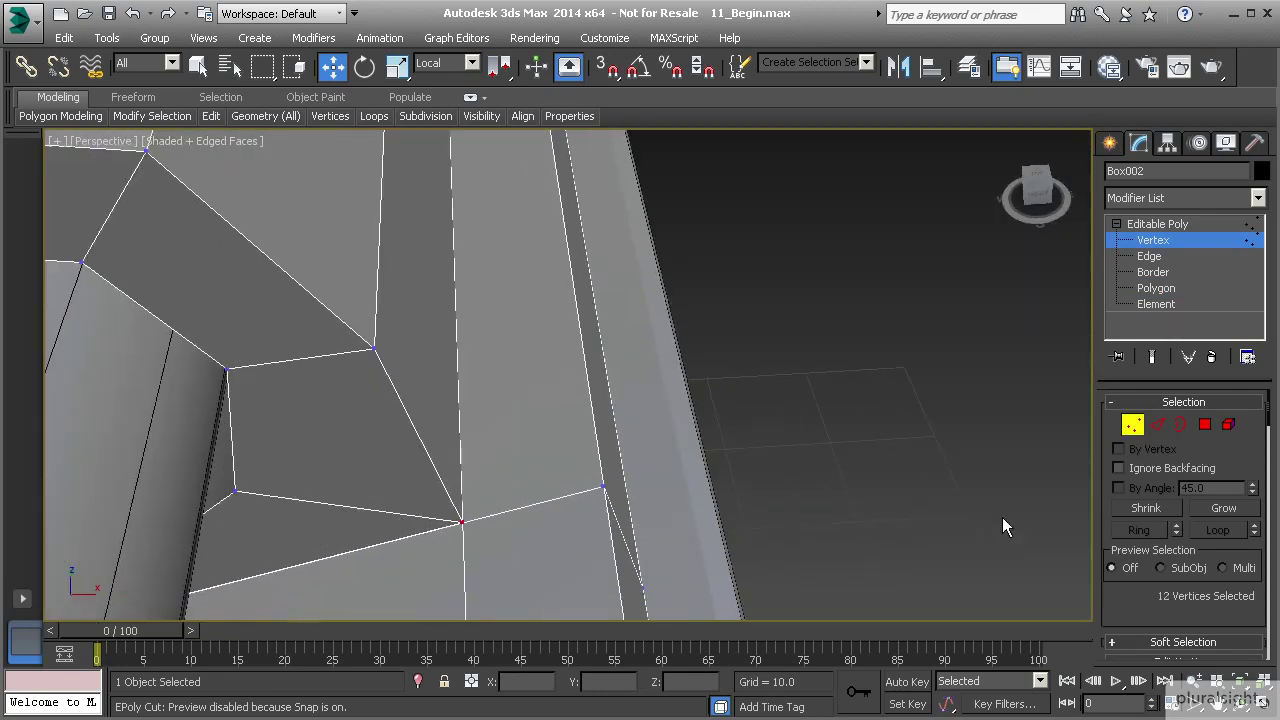
# - Weld the selected overlapping base vertices at both ends of the farthest knuckle
pyautogui.moveTo(1166, 610); pyautogui.dragTo(1166, 466)
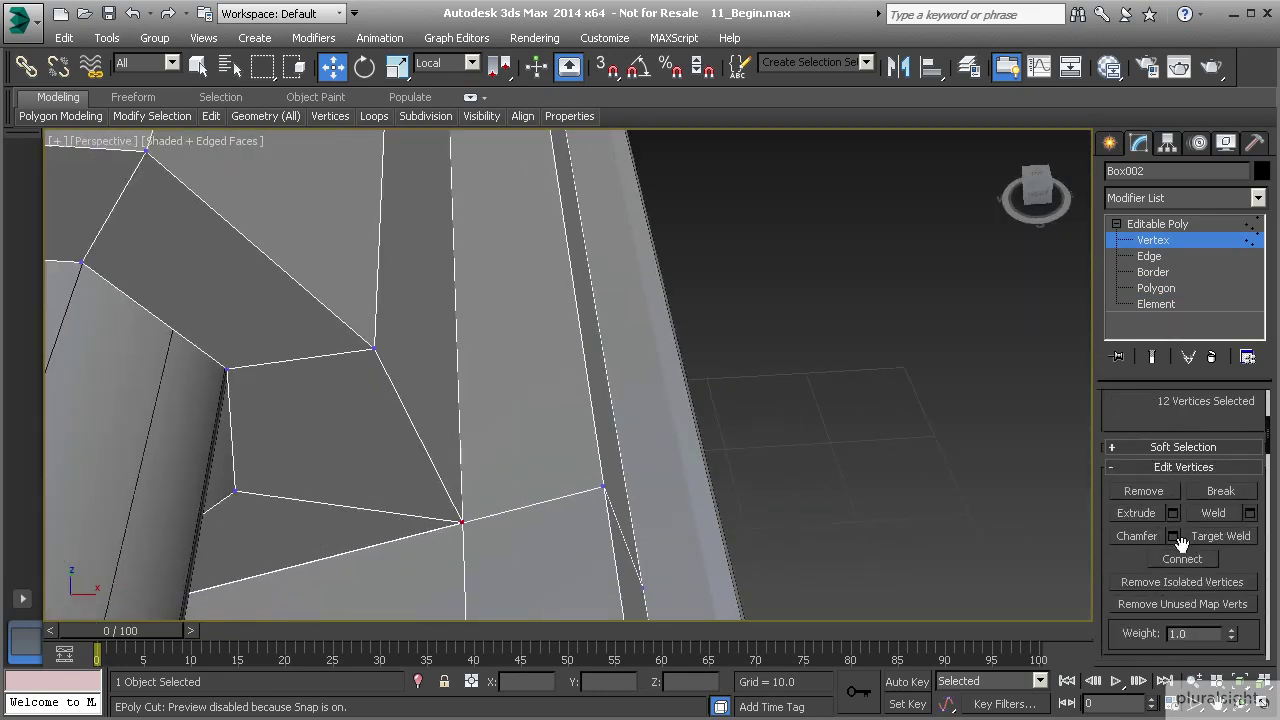
pyautogui.keyDown('alt'); pyautogui.moveTo(602, 451); pyautogui.dragTo(711, 475, button='middle'); pyautogui.keyUp('alt')
pyautogui.scroll(-4, 678, 474)
pyautogui.click(1213, 513)
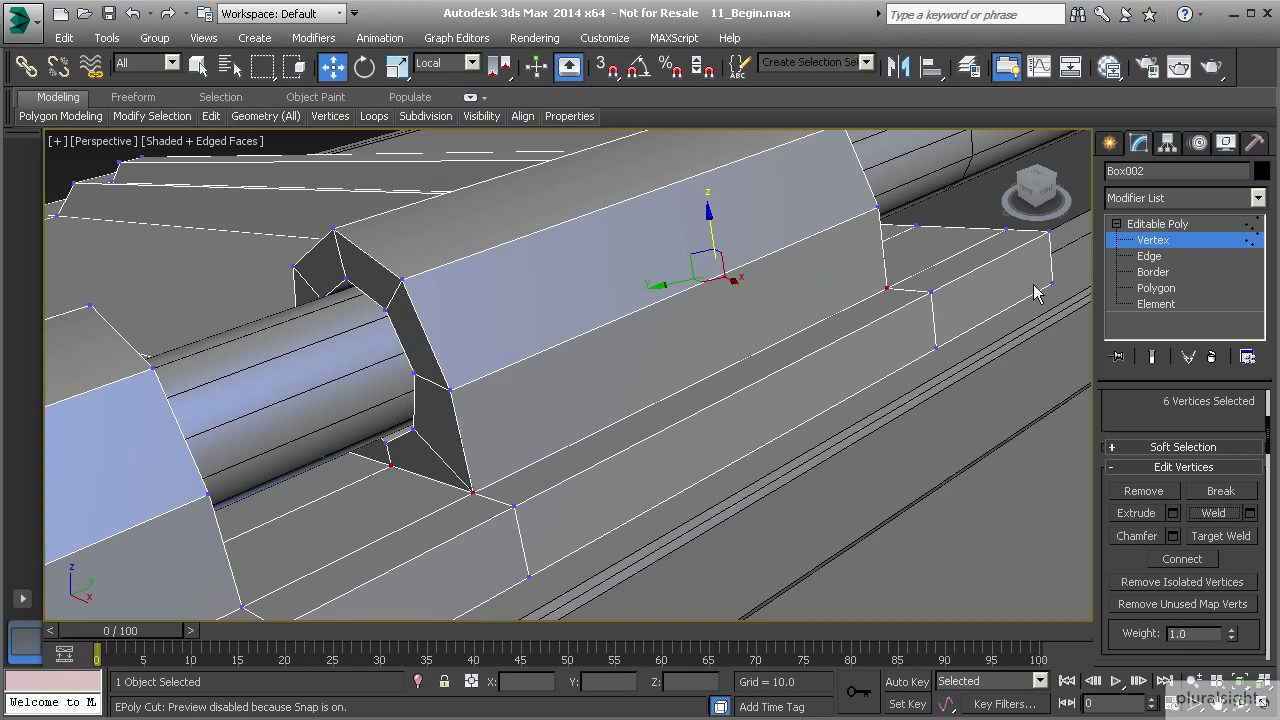
# - Select the lid at Element level to check that all knuckles belong to it, leave the level and deselect the lid
pyautogui.click(1163, 244)
pyautogui.scroll(-5, 791, 314)
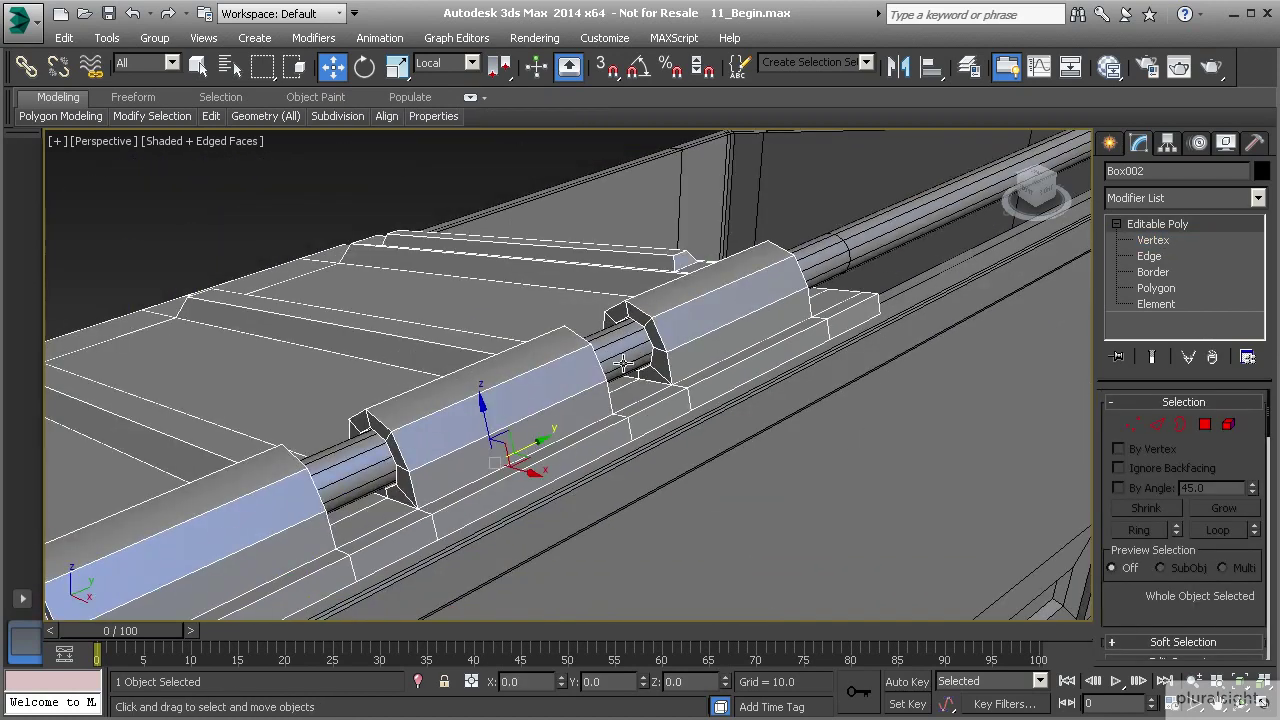
pyautogui.keyDown('alt'); pyautogui.moveTo(686, 263); pyautogui.dragTo(814, 346, button='middle'); pyautogui.keyUp('alt')
pyautogui.scroll(-2, 790, 348)
pyautogui.moveTo(720, 357); pyautogui.dragTo(785, 395, button='middle')
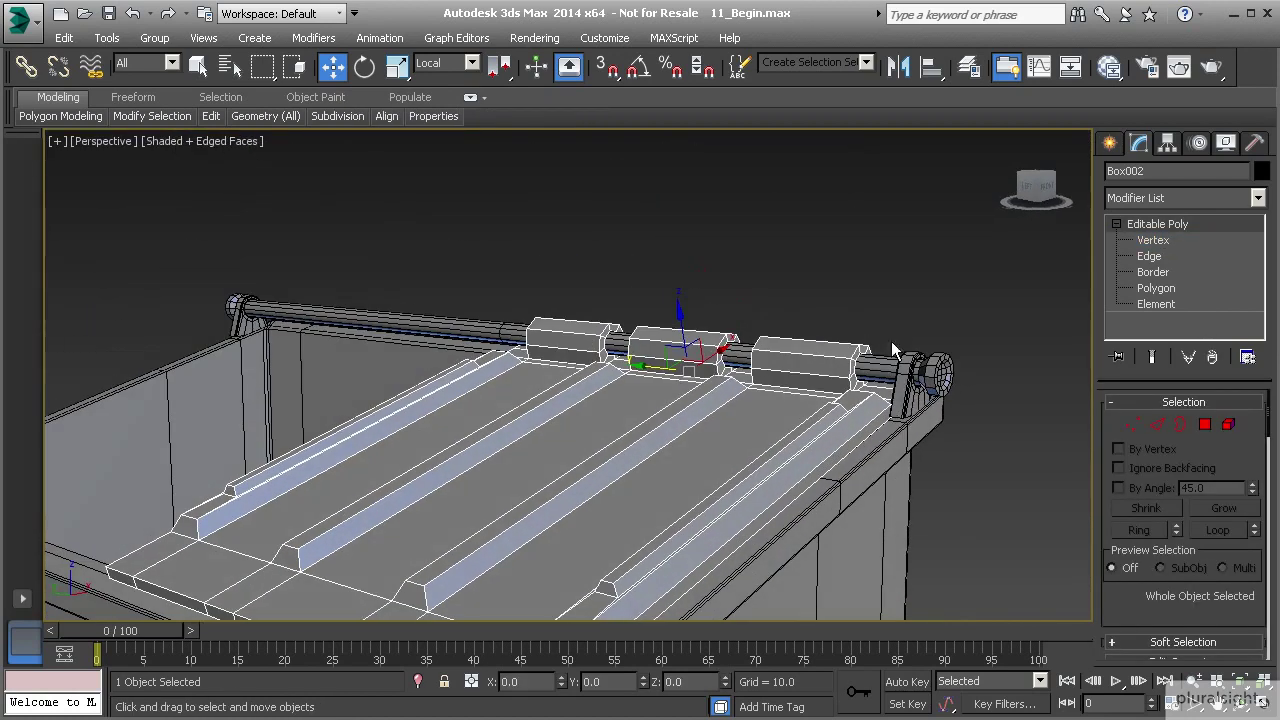
pyautogui.click(1152, 304)
pyautogui.click(793, 377)
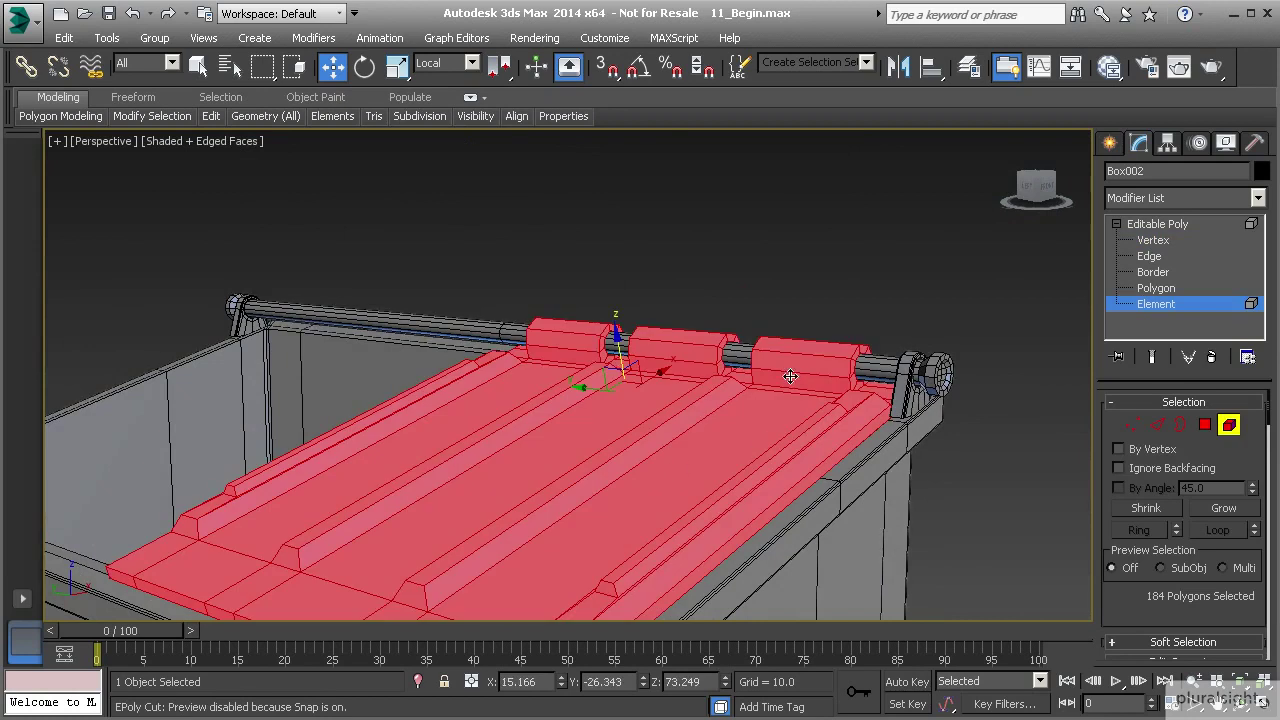
pyautogui.click(1179, 303)
pyautogui.click(1010, 306)
# - Select the lid, switch to the Front view, compare its pivot with the hinge rod's by selecting the rod, and reselect the lid
pyautogui.scroll(-3, 763, 352)
pyautogui.moveTo(763, 355); pyautogui.dragTo(752, 326, button='middle')
pyautogui.keyDown('alt'); pyautogui.moveTo(752, 326); pyautogui.dragTo(650, 370, button='middle'); pyautogui.keyUp('alt')
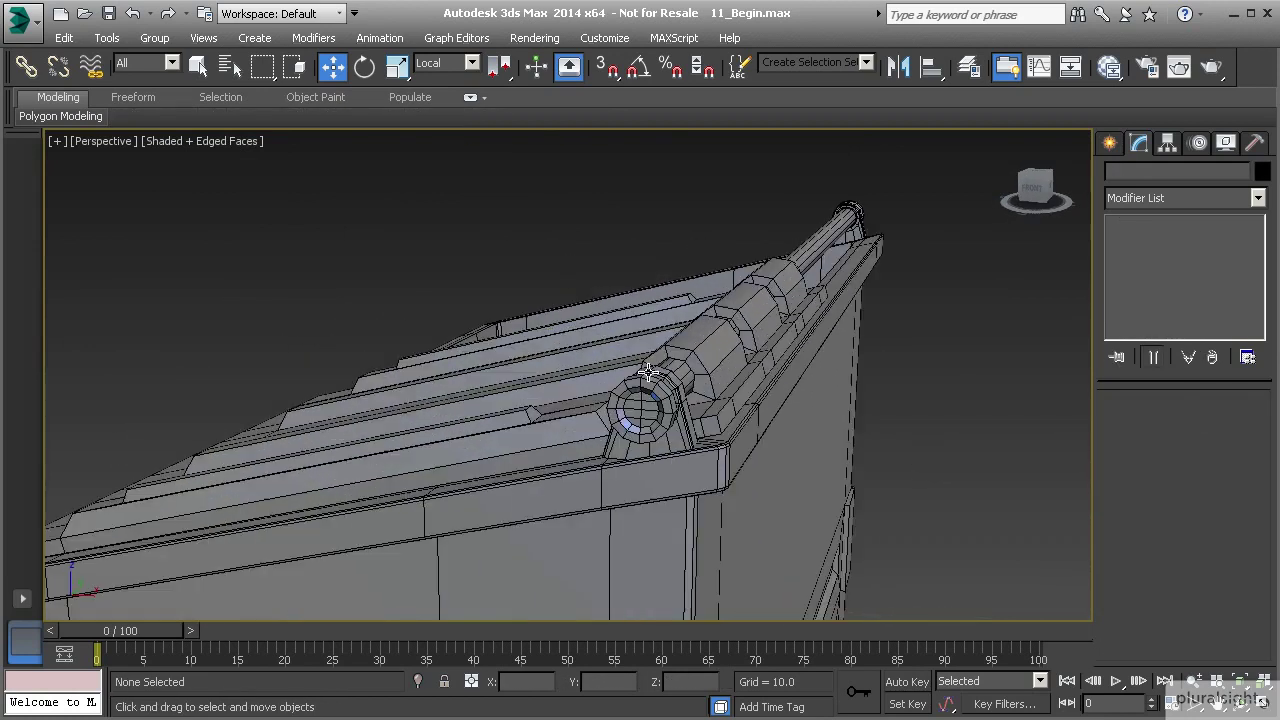
pyautogui.click(690, 379)
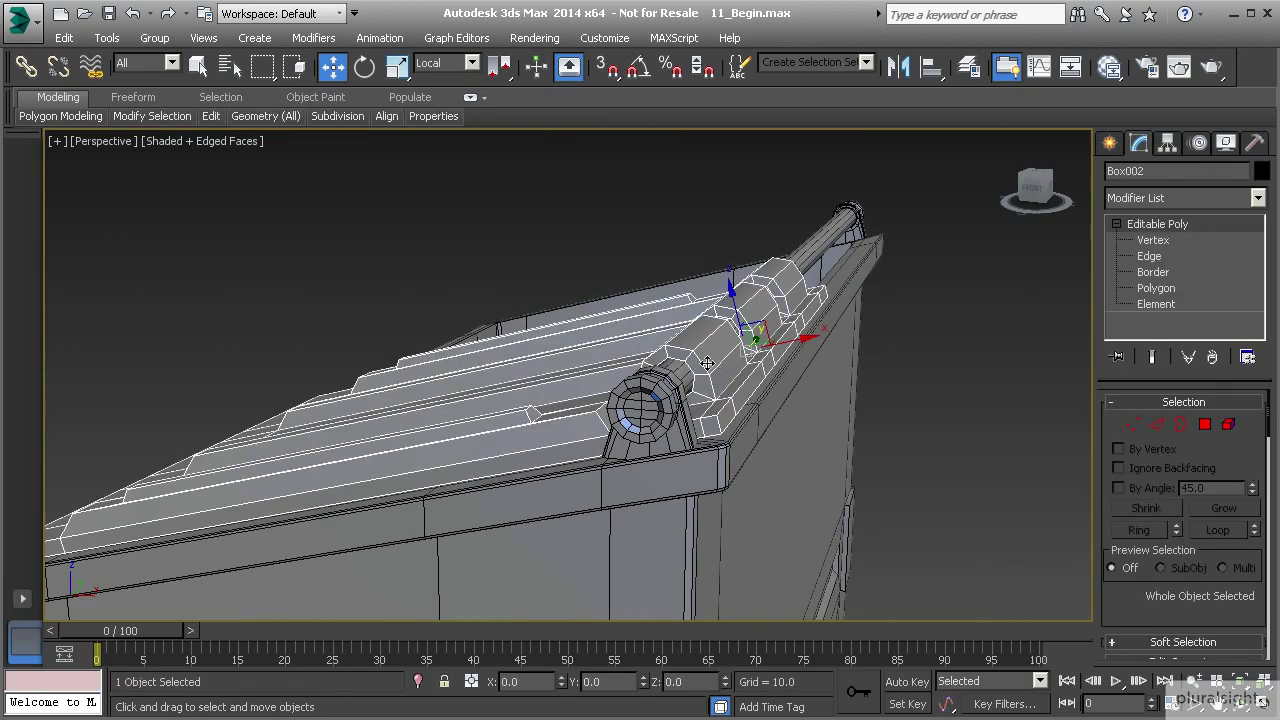
pyautogui.press('f')
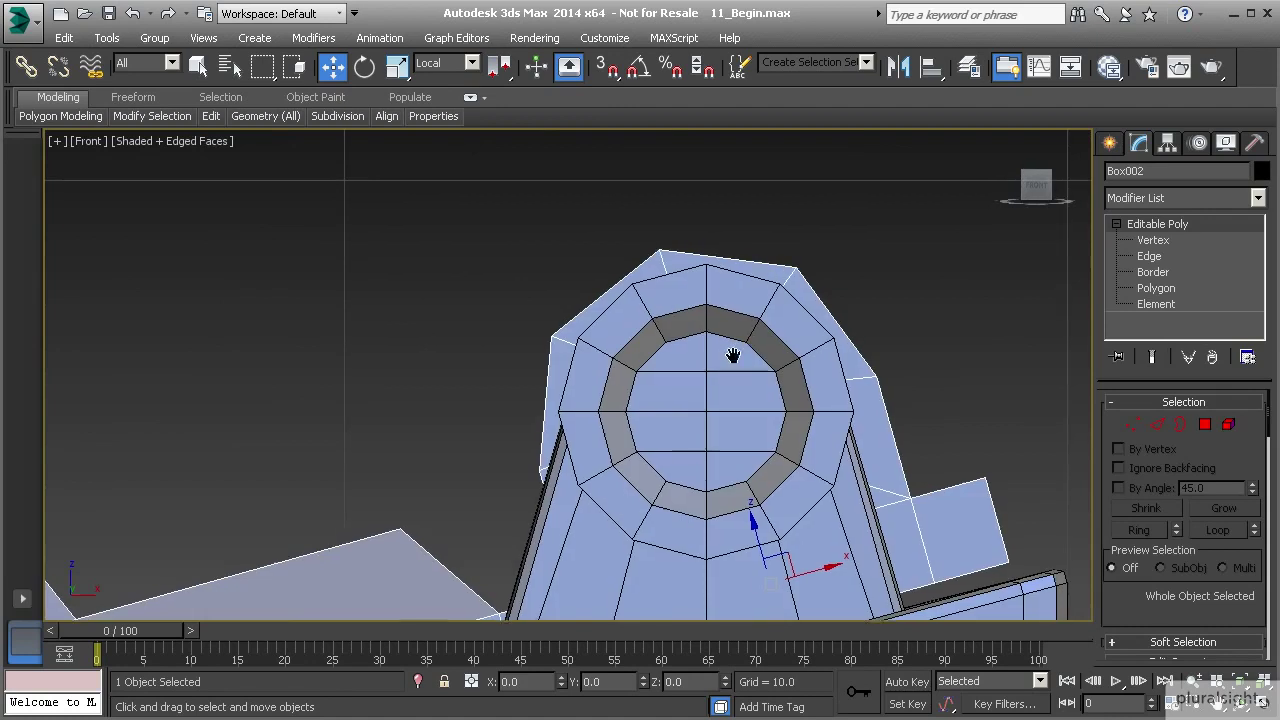
pyautogui.scroll(-4, 731, 354)
pyautogui.moveTo(722, 436); pyautogui.dragTo(717, 430, button='middle')
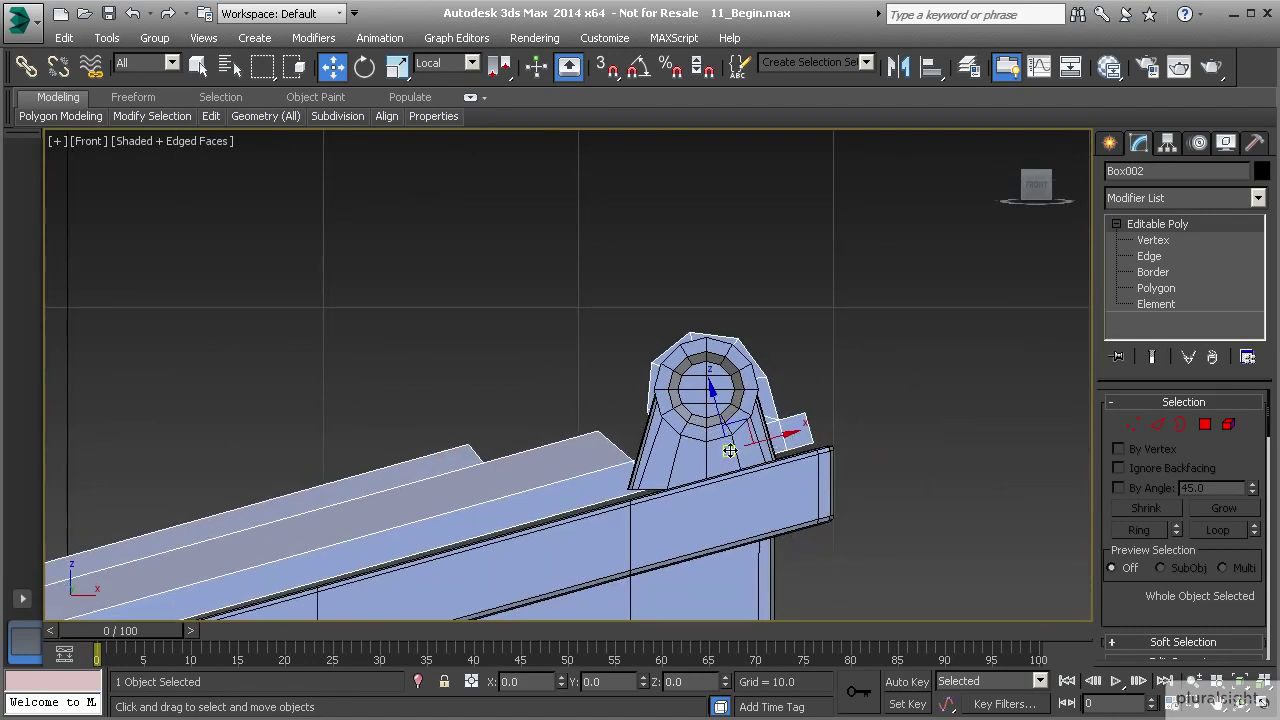
pyautogui.click(697, 390)
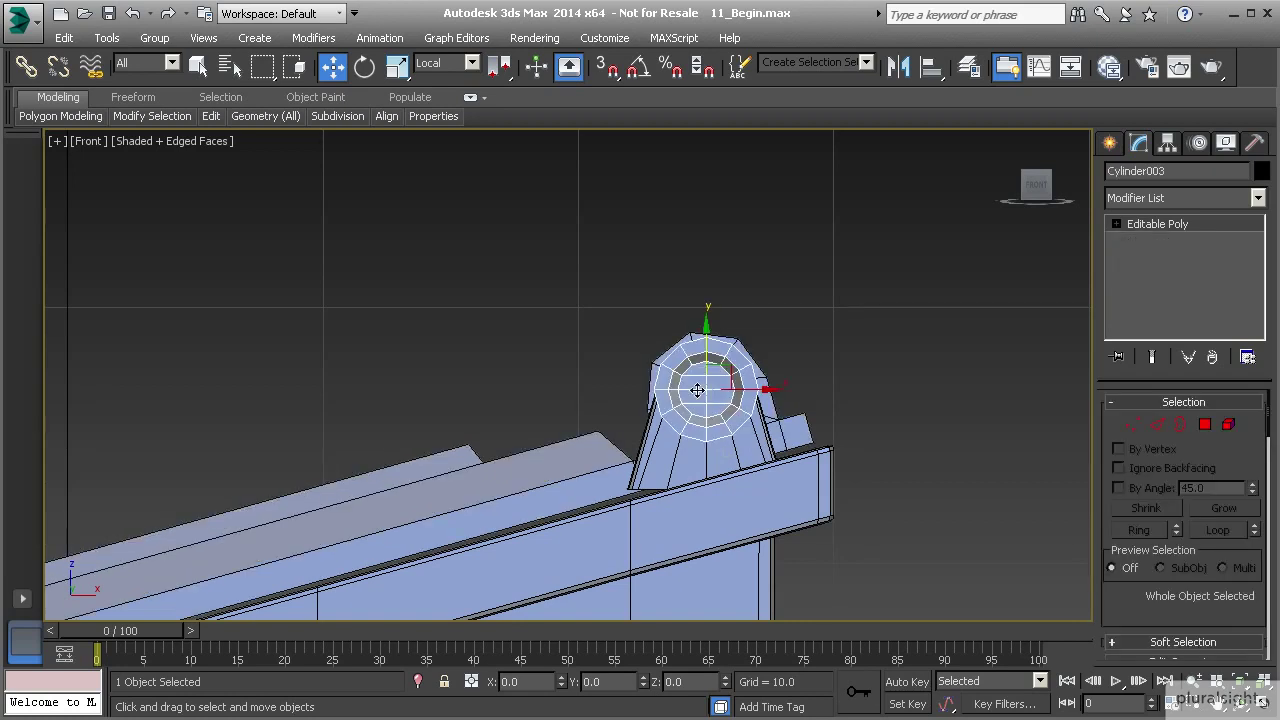
pyautogui.click(742, 428)
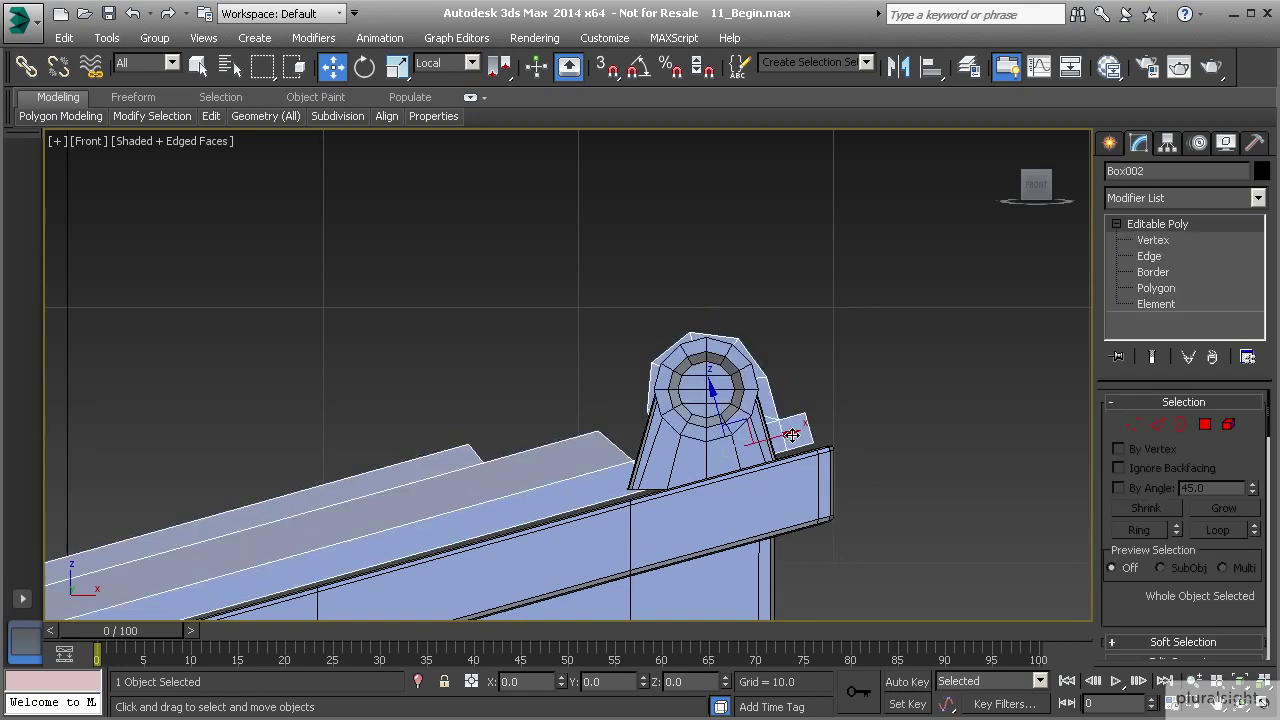
pyautogui.moveTo(718, 423); pyautogui.dragTo(815, 395, button='middle')
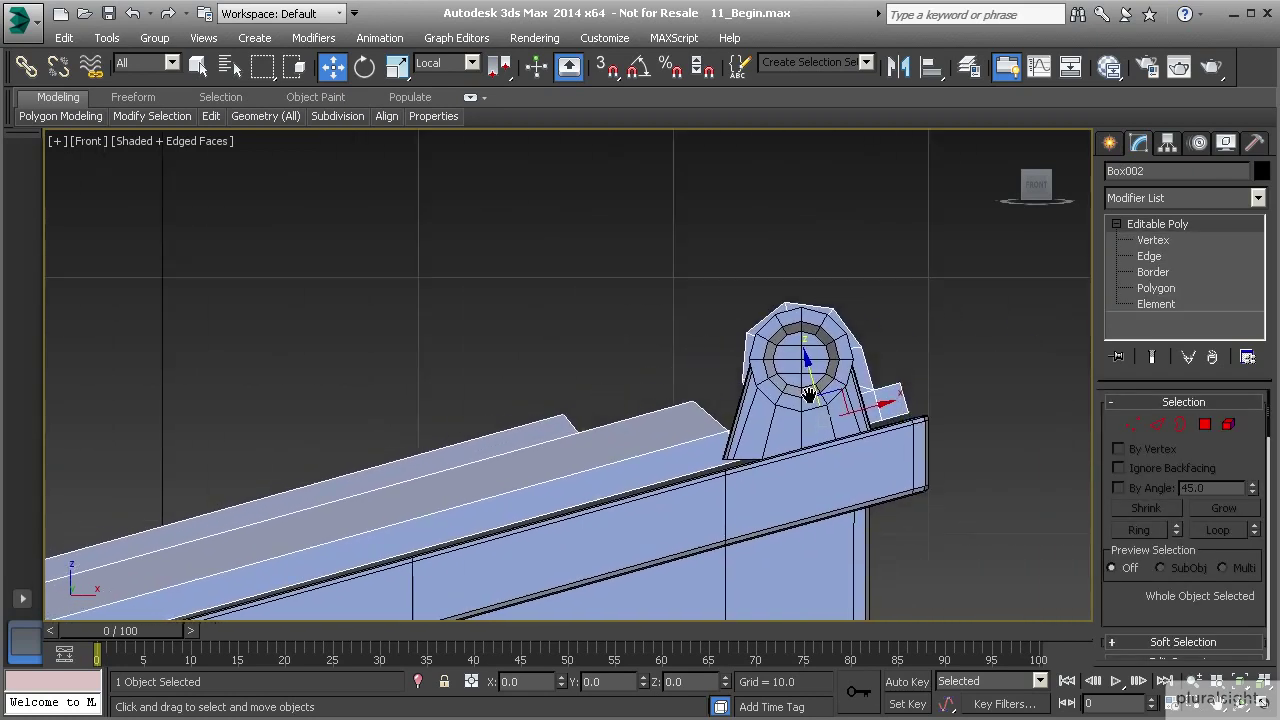
# - Affecting only the pivot, align the lid's pivot point to the hinge rod's center in the X and Z positions
pyautogui.click(1167, 145)
pyautogui.click(1168, 265)
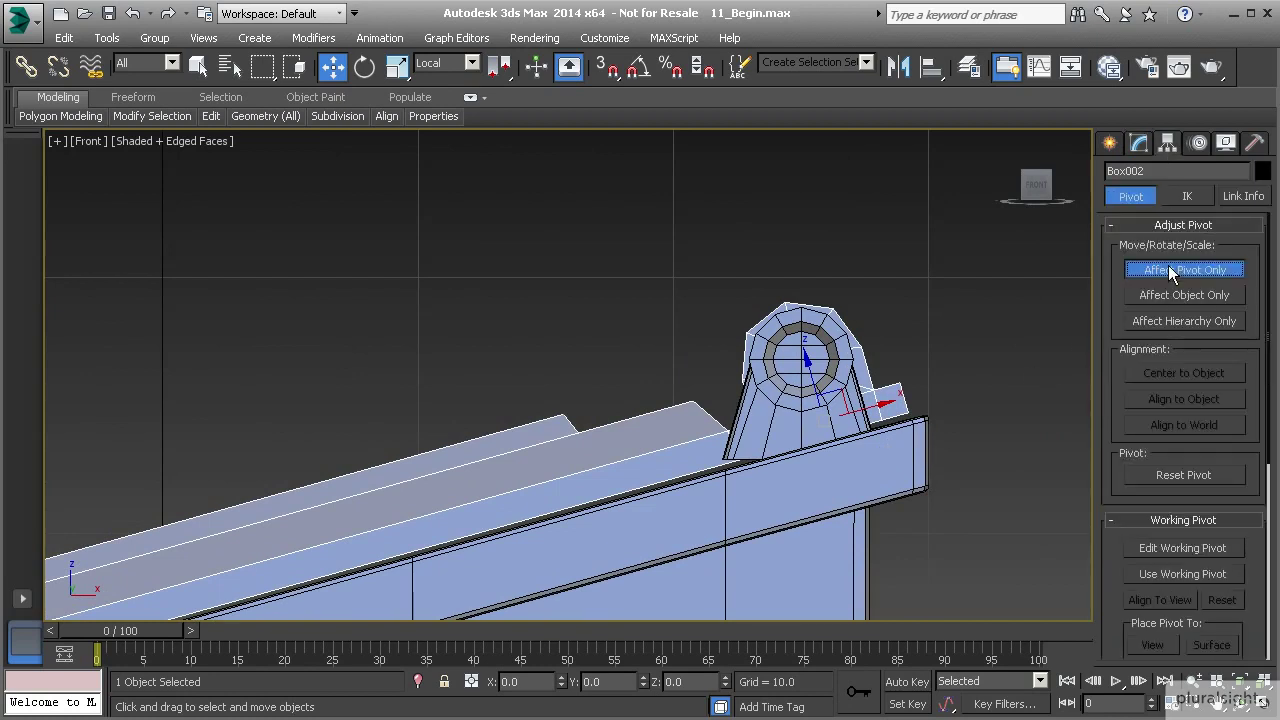
pyautogui.scroll(5, 750, 401)
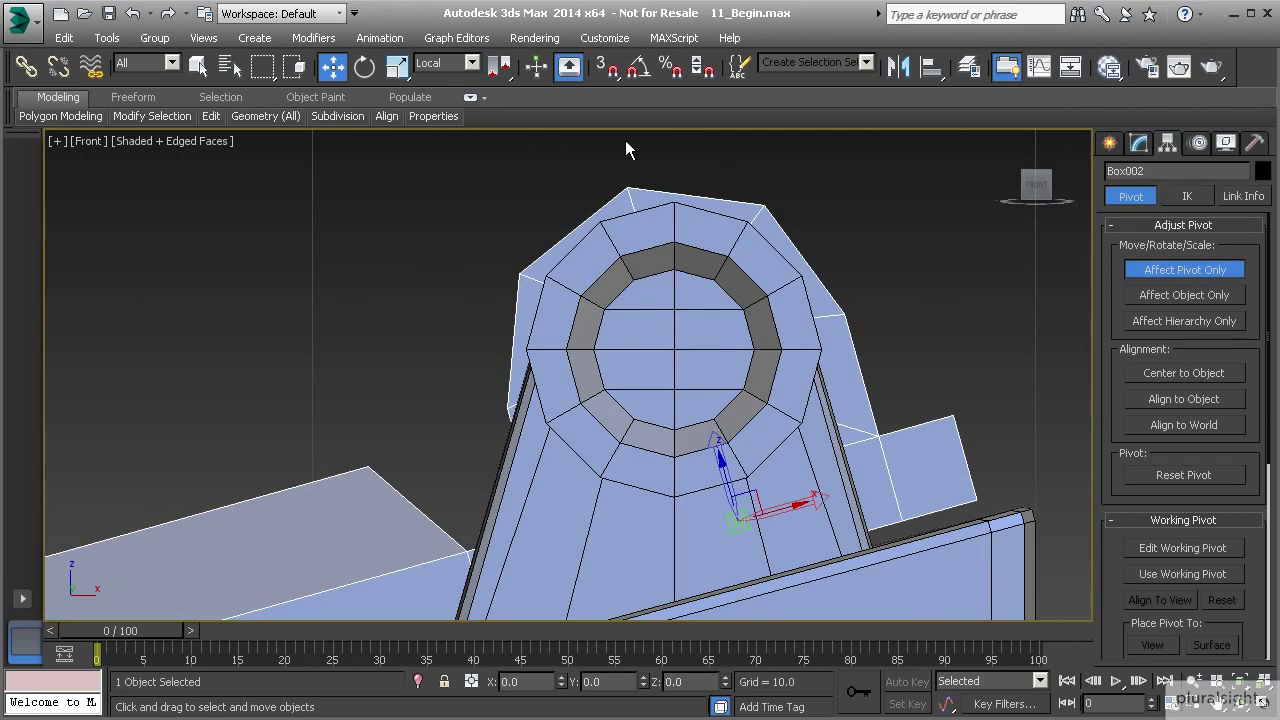
pyautogui.click(930, 67)
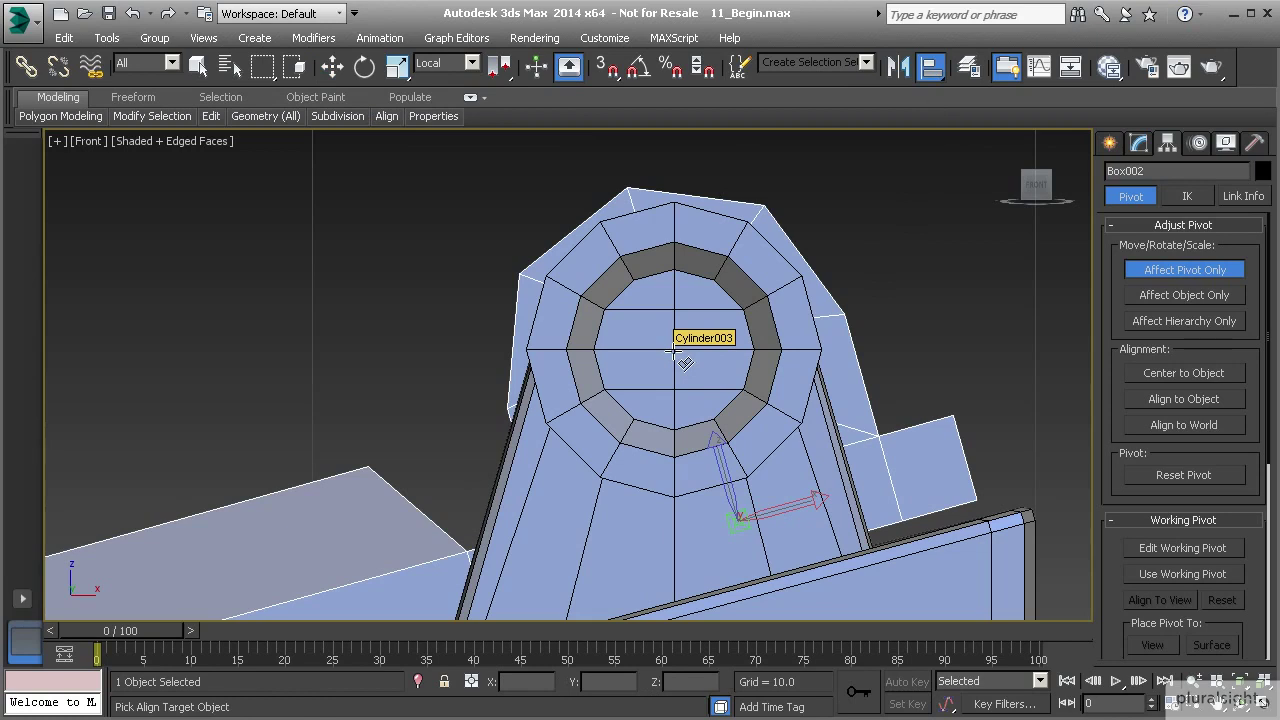
pyautogui.click(673, 351)
pyautogui.moveTo(572, 178); pyautogui.dragTo(214, 165)
pyautogui.click(181, 214)
pyautogui.click(332, 214)
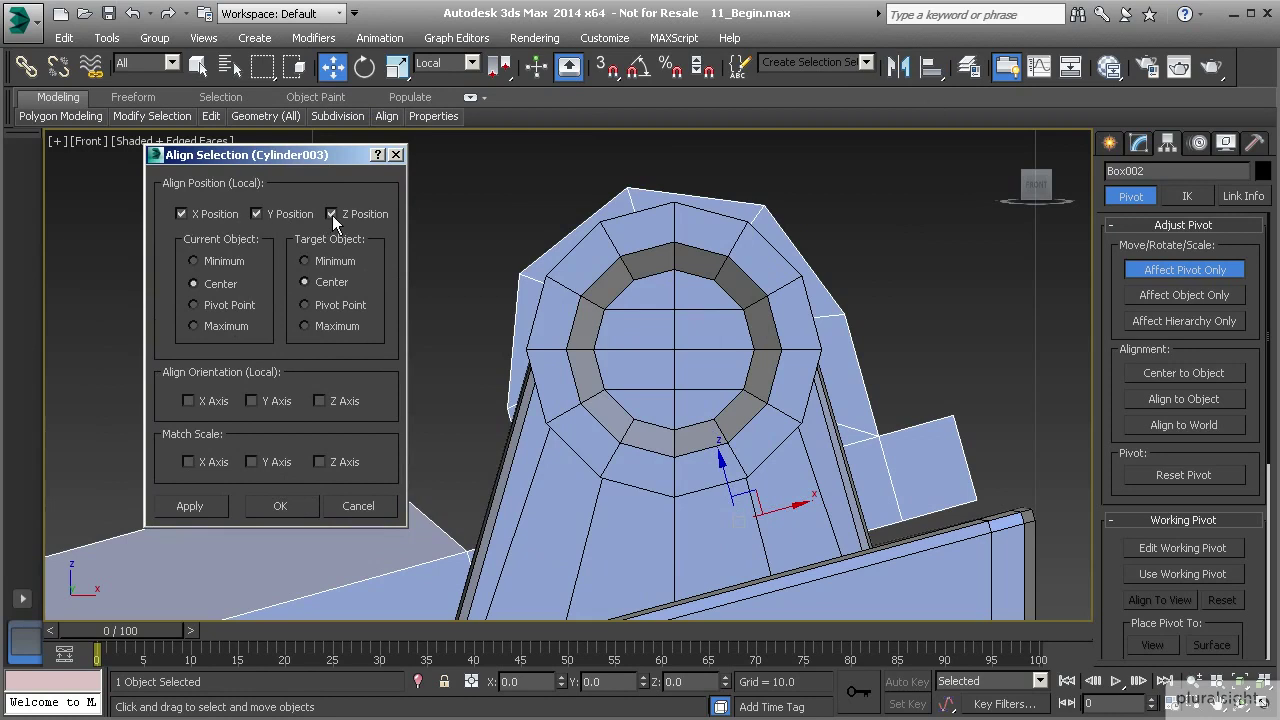
pyautogui.click(194, 305)
pyautogui.click(513, 447)
pyautogui.click(279, 508)
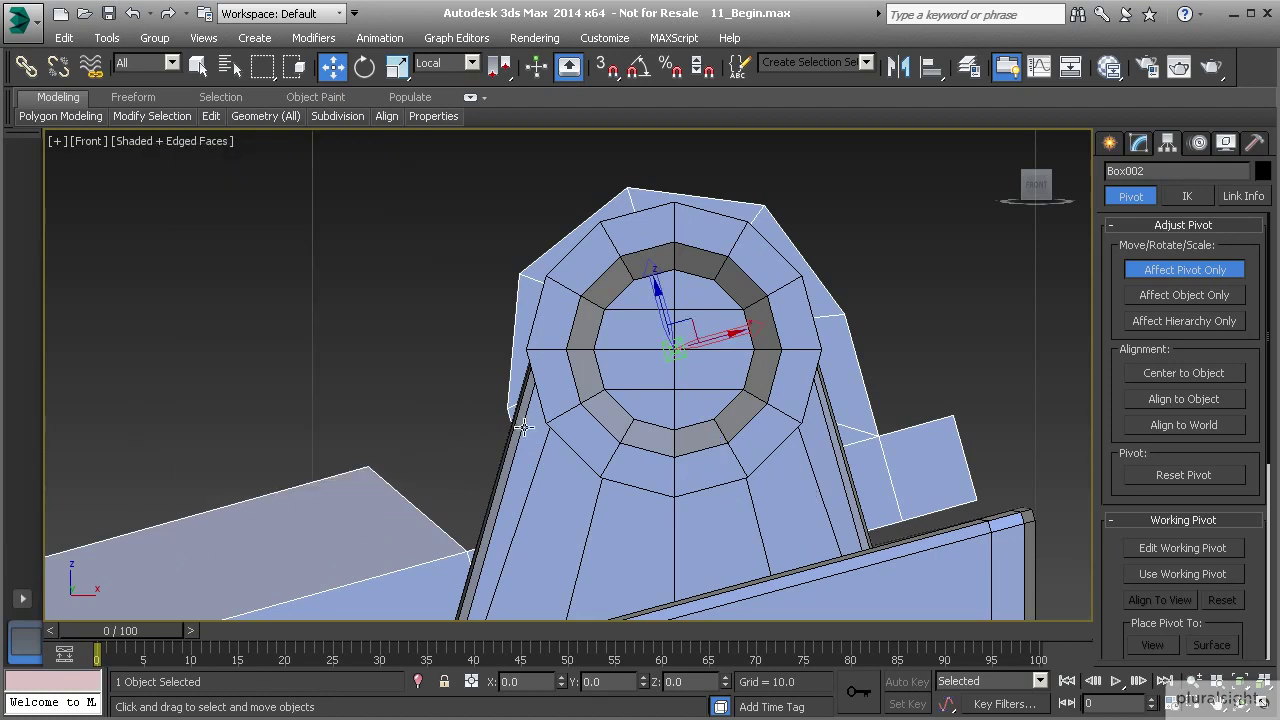
# - Return to the Perspective view, check the lid's pivot on the hinge rod, and end pivot-only editing
pyautogui.scroll(-4, 523, 427)
pyautogui.press('p')
pyautogui.scroll(-4, 548, 411)
pyautogui.keyDown('alt'); pyautogui.moveTo(548, 411); pyautogui.dragTo(836, 520, button='middle'); pyautogui.keyUp('alt')
pyautogui.moveTo(437, 373); pyautogui.dragTo(596, 399, button='middle')
pyautogui.moveTo(728, 397); pyautogui.dragTo(656, 378, button='middle')
pyautogui.scroll(-3, 722, 408)
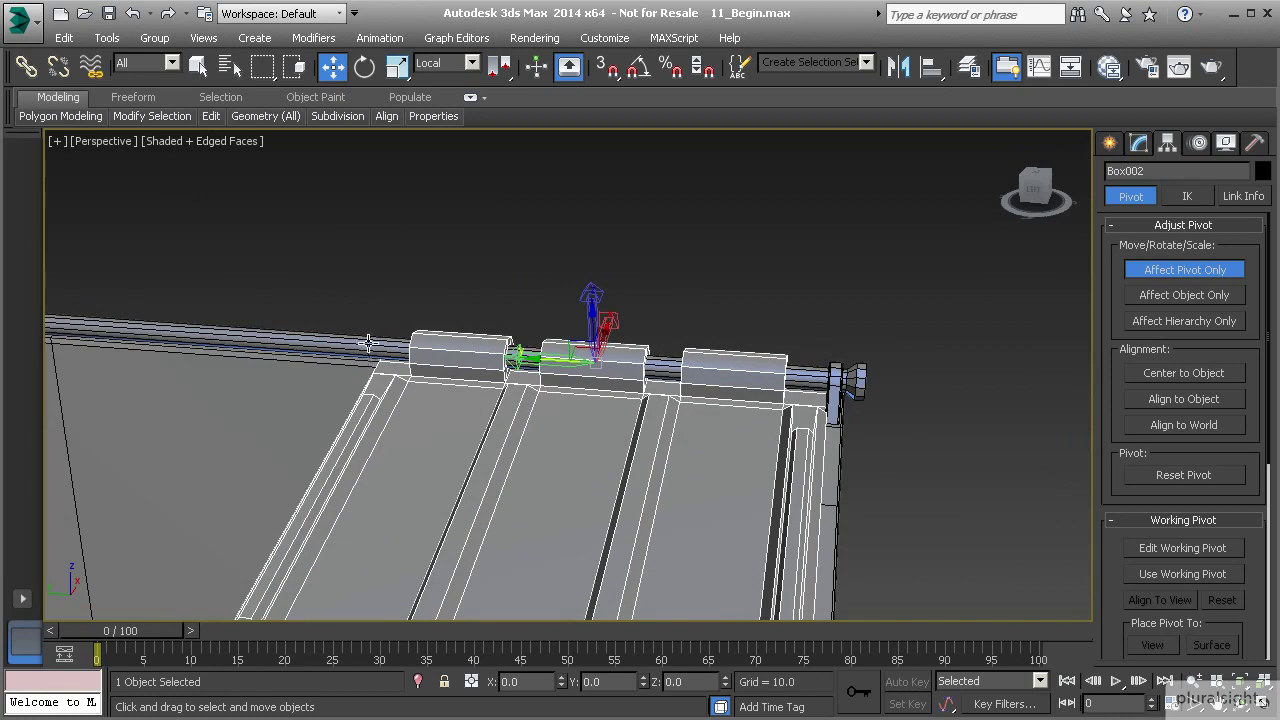
pyautogui.keyDown('alt'); pyautogui.moveTo(597, 363); pyautogui.dragTo(766, 363, button='middle'); pyautogui.keyUp('alt')
pyautogui.keyDown('alt'); pyautogui.moveTo(647, 387); pyautogui.dragTo(688, 378, button='middle'); pyautogui.keyUp('alt')
pyautogui.scroll(-4, 687, 379)
pyautogui.scroll(5, 686, 381)
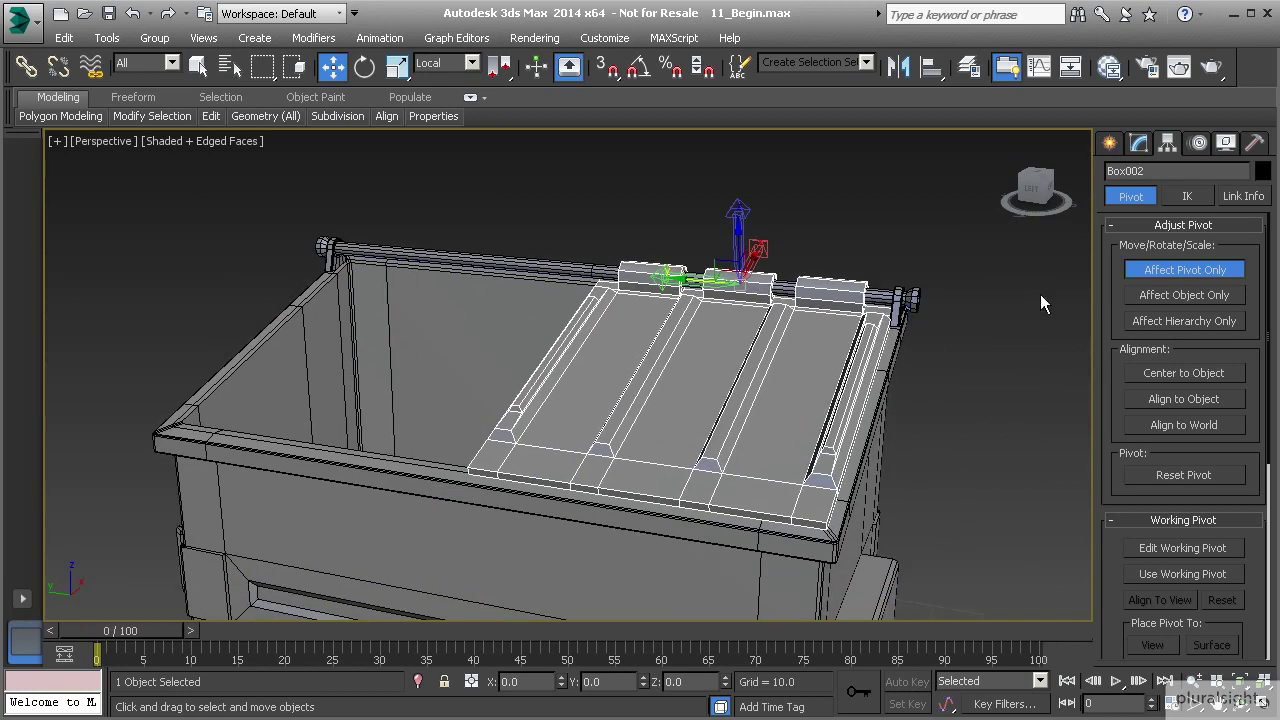
pyautogui.click(1177, 274)
# - Clone the lid along the hinge rod as a single instance covering the open half of the container
pyautogui.scroll(-2, 645, 361)
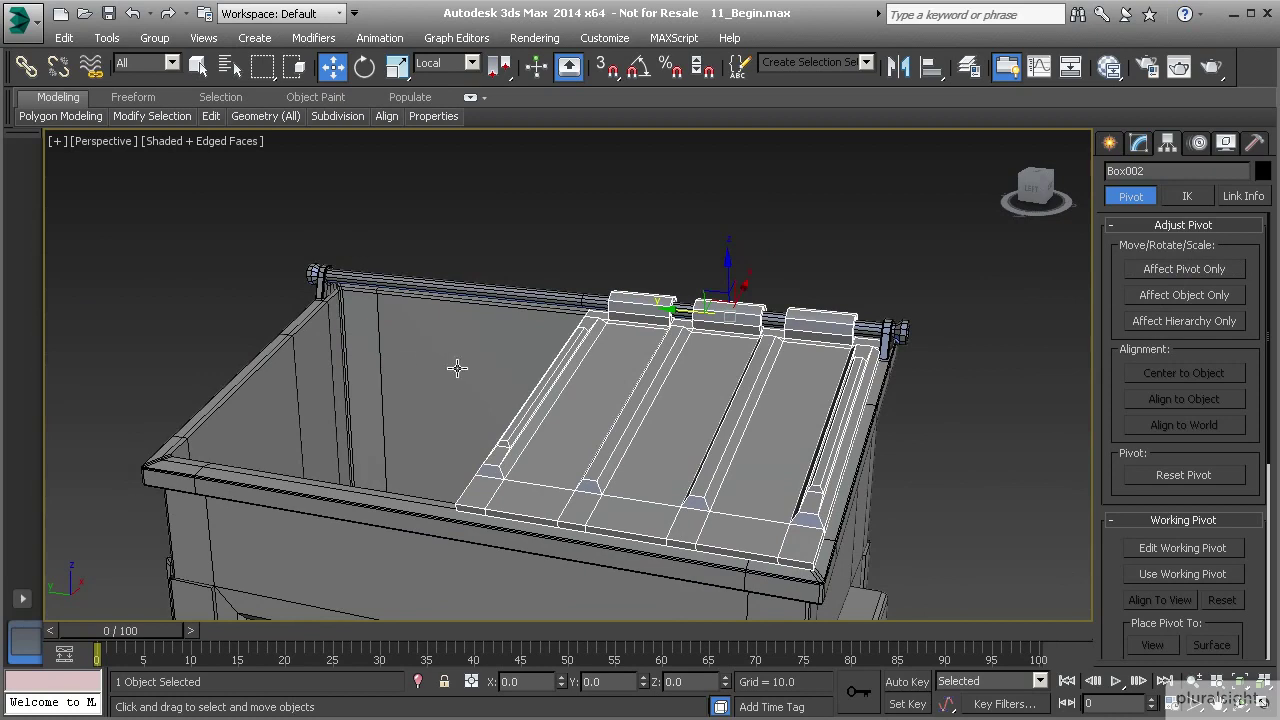
pyautogui.scroll(1, 459, 361)
pyautogui.keyDown('alt'); pyautogui.moveTo(459, 361); pyautogui.dragTo(580, 387, button='middle'); pyautogui.keyUp('alt')
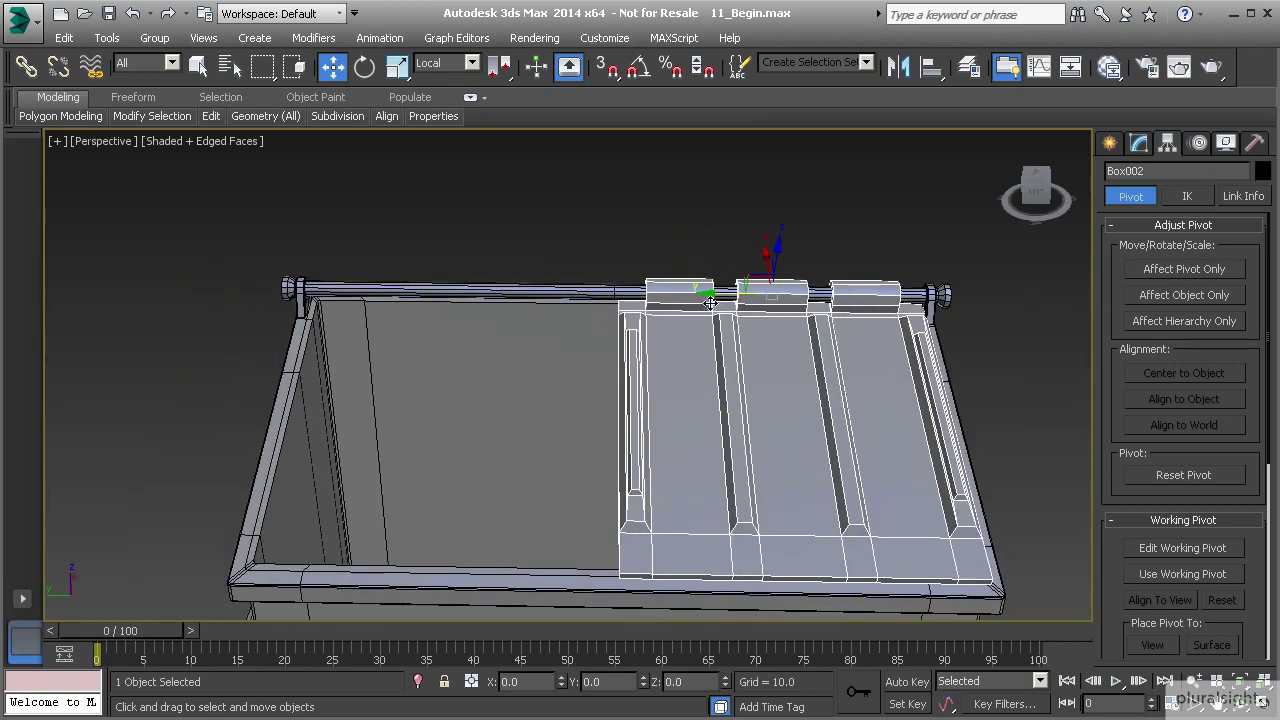
pyautogui.moveTo(721, 297)
pyautogui.keyDown('shift'); pyautogui.mouseDown()
pyautogui.moveTo(400, 327)
pyautogui.moveTo(434, 324)
pyautogui.mouseUp(); pyautogui.keyUp('shift')
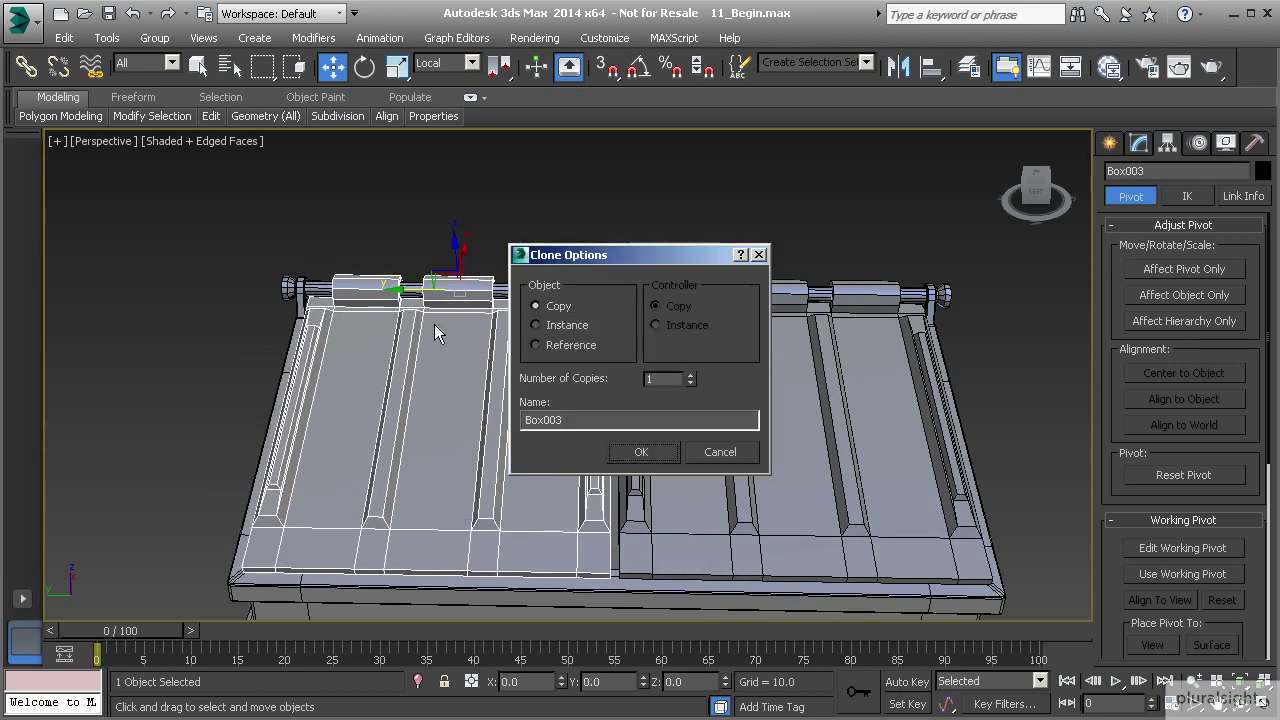
pyautogui.click(537, 325)
pyautogui.click(646, 456)
# - Examine the gap between the two lids and the hinge knuckles, first in Perspective and then in the Top view
pyautogui.scroll(8, 552, 394)
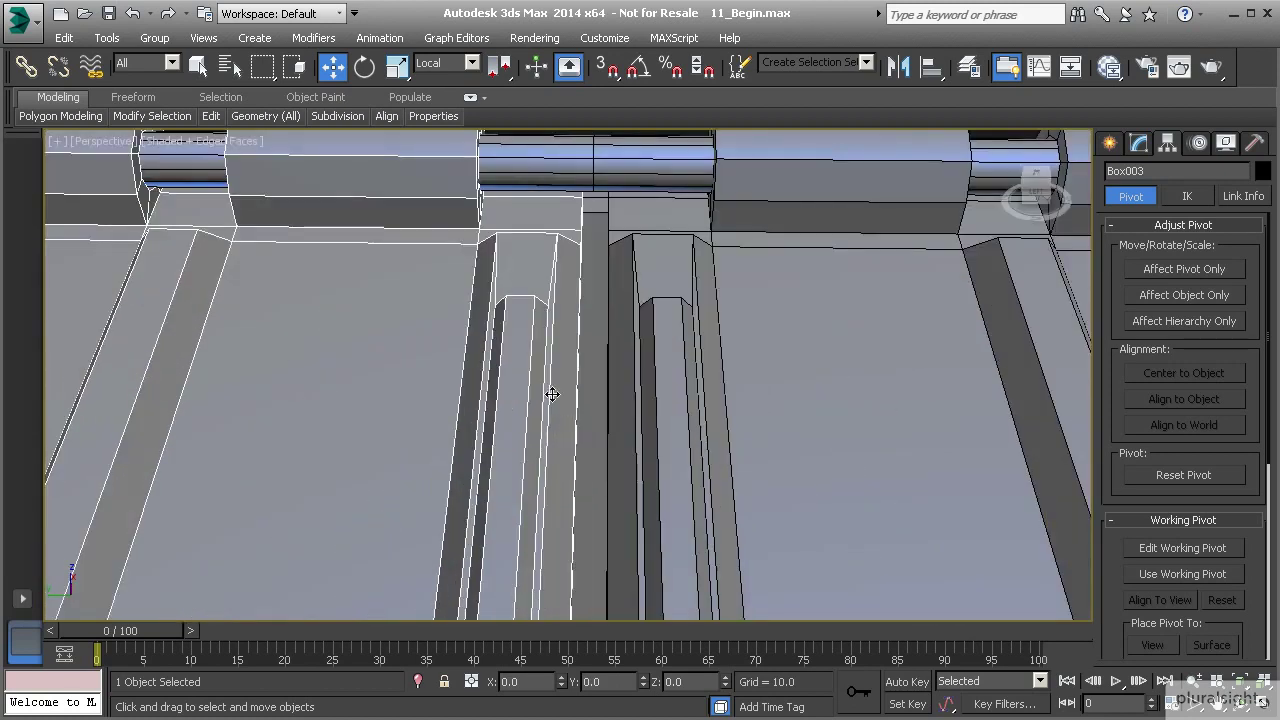
pyautogui.scroll(-5, 552, 394)
pyautogui.keyDown('alt'); pyautogui.moveTo(503, 350); pyautogui.dragTo(685, 418, button='middle'); pyautogui.keyUp('alt')
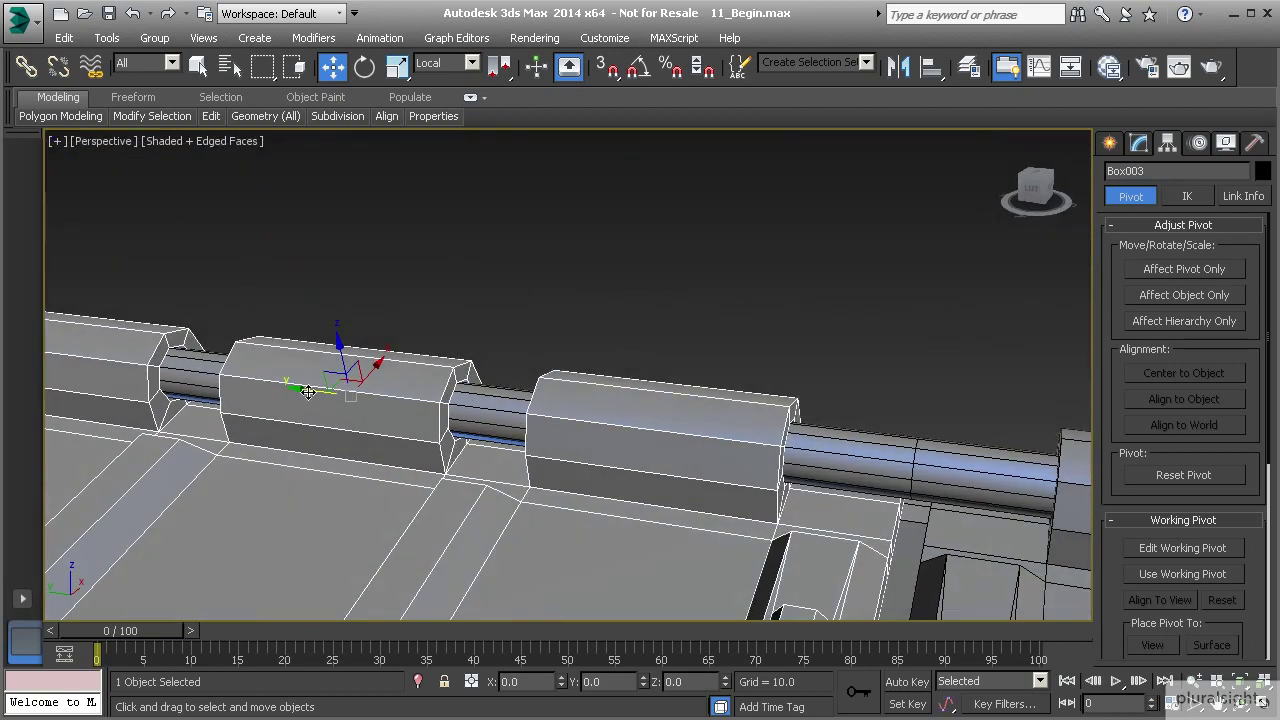
pyautogui.press('t')
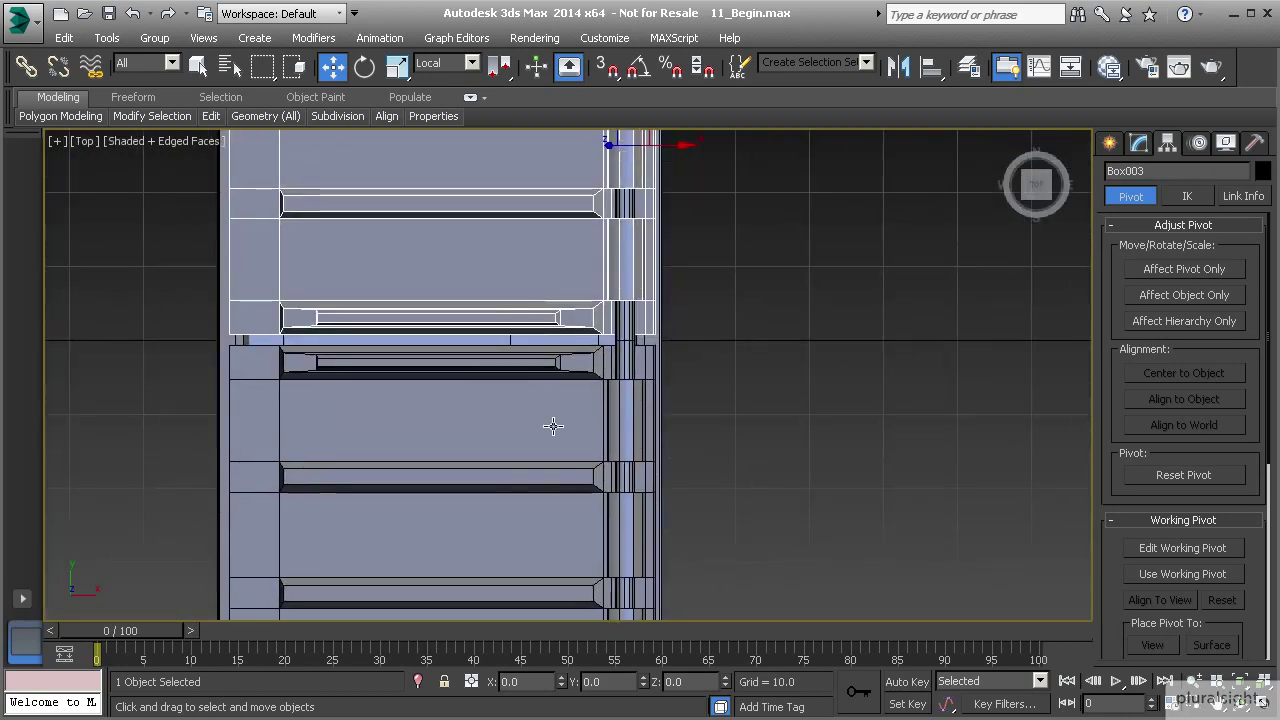
pyautogui.scroll(3, 600, 306)
pyautogui.moveTo(594, 320); pyautogui.dragTo(566, 320, button='middle')
pyautogui.scroll(1, 567, 317)
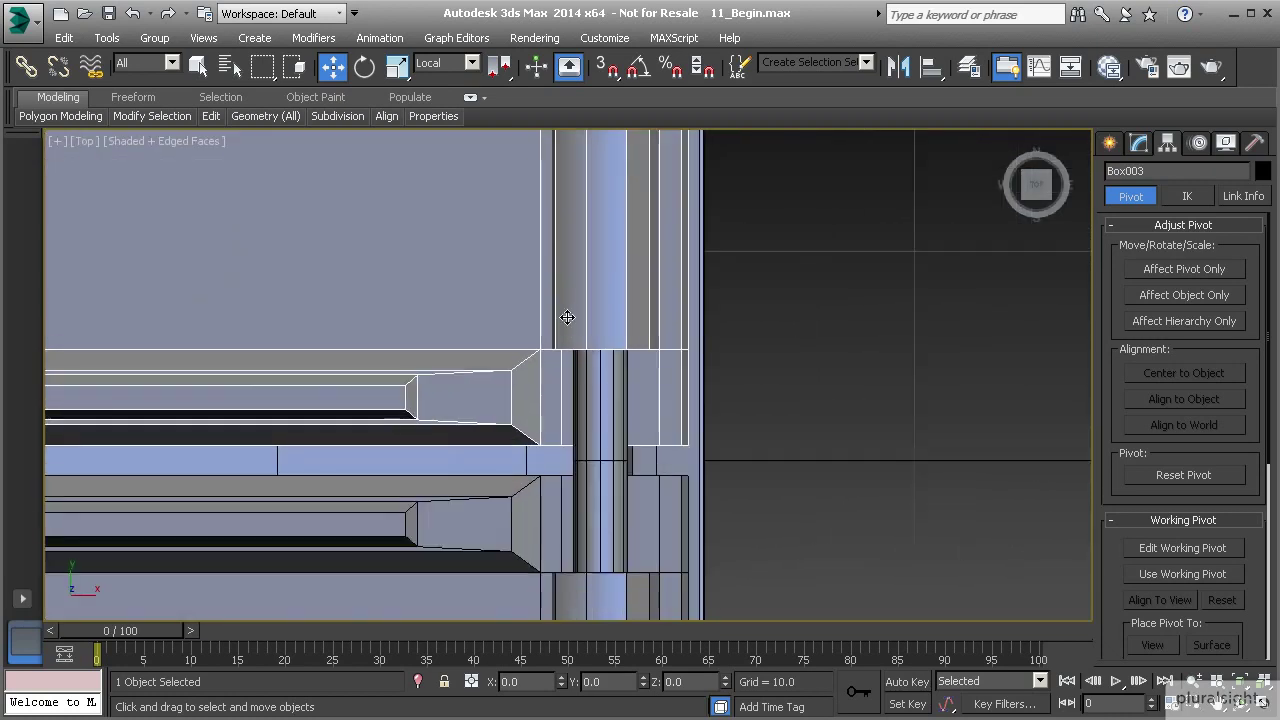
pyautogui.scroll(1, 573, 427)
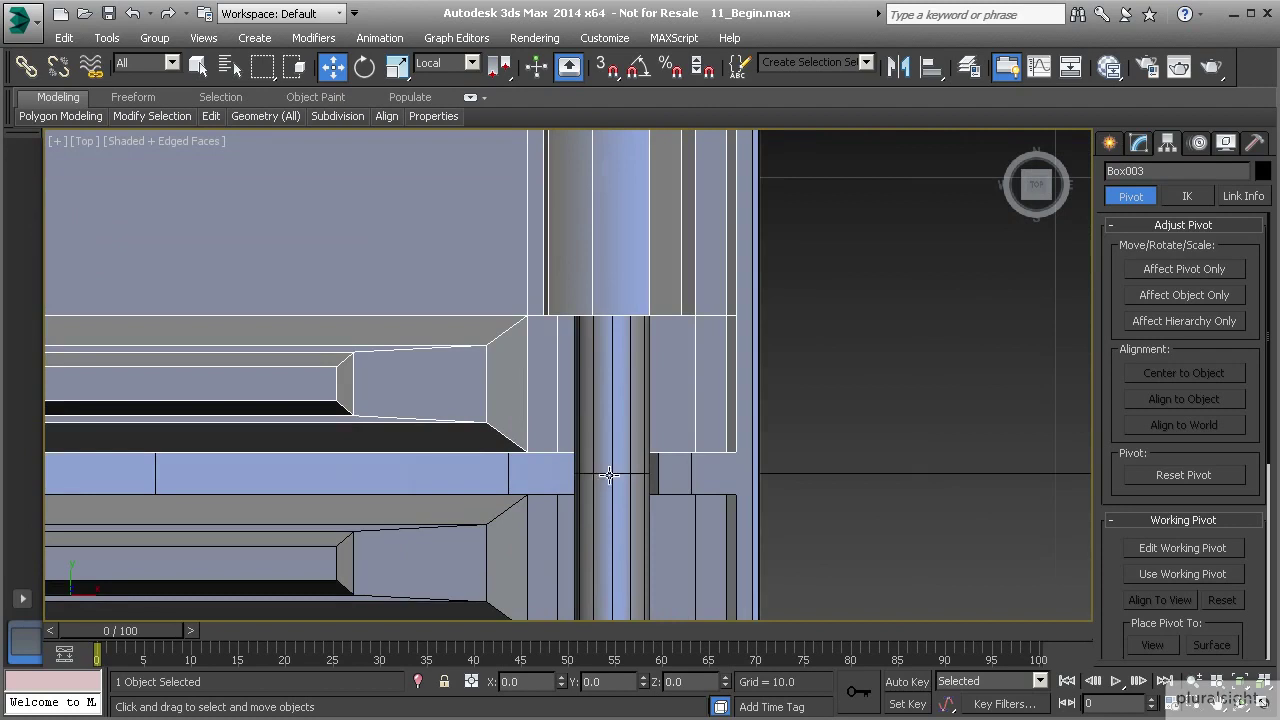
# - Check the cloned lid's outer edge in the Top view and move that lid slightly along the rod toward the container's middle
pyautogui.scroll(-5, 574, 497)
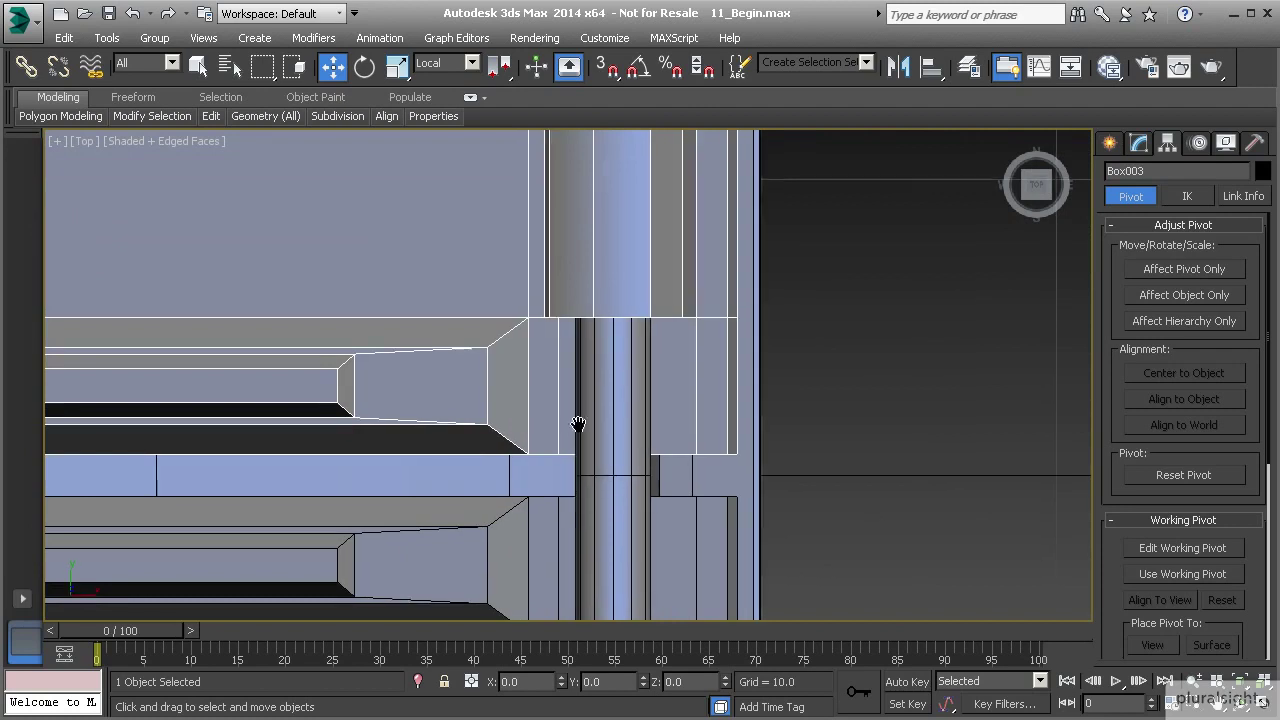
pyautogui.moveTo(602, 465); pyautogui.dragTo(564, 510, button='middle')
pyautogui.scroll(-2, 564, 510)
pyautogui.moveTo(575, 390); pyautogui.dragTo(555, 582, button='middle')
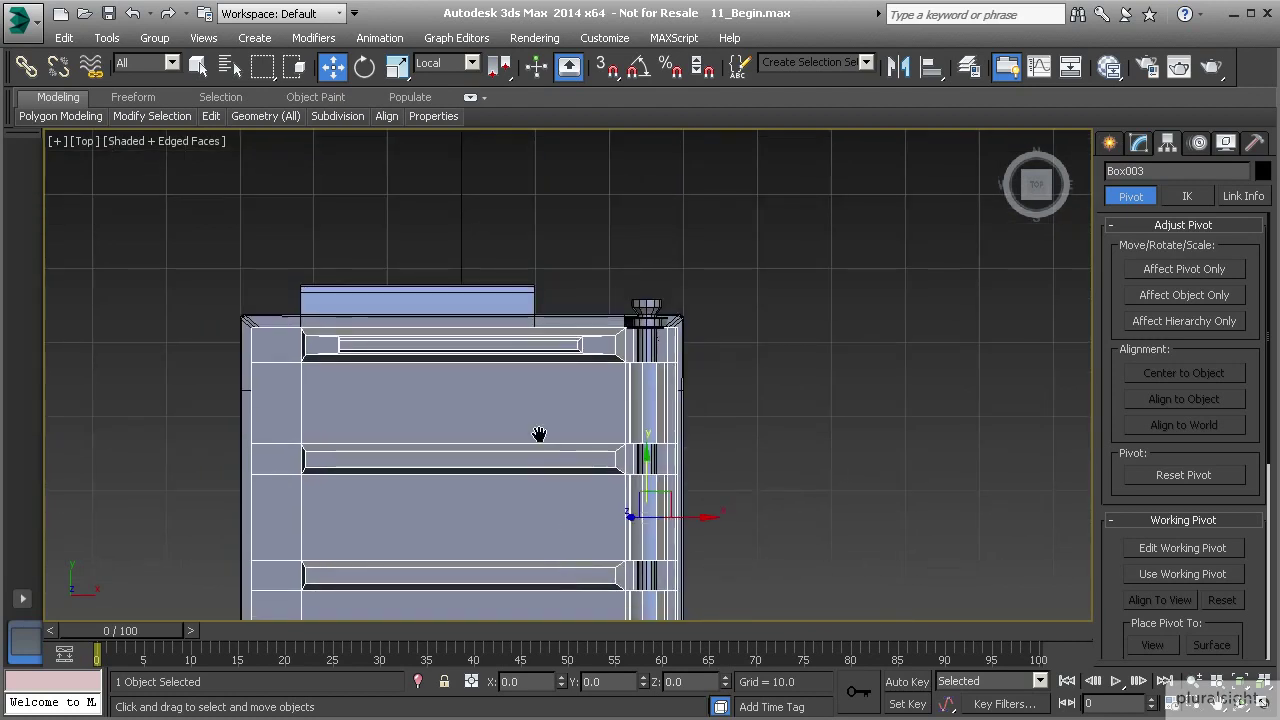
pyautogui.scroll(5, 530, 452)
pyautogui.scroll(-2, 505, 467)
pyautogui.scroll(-2, 616, 473)
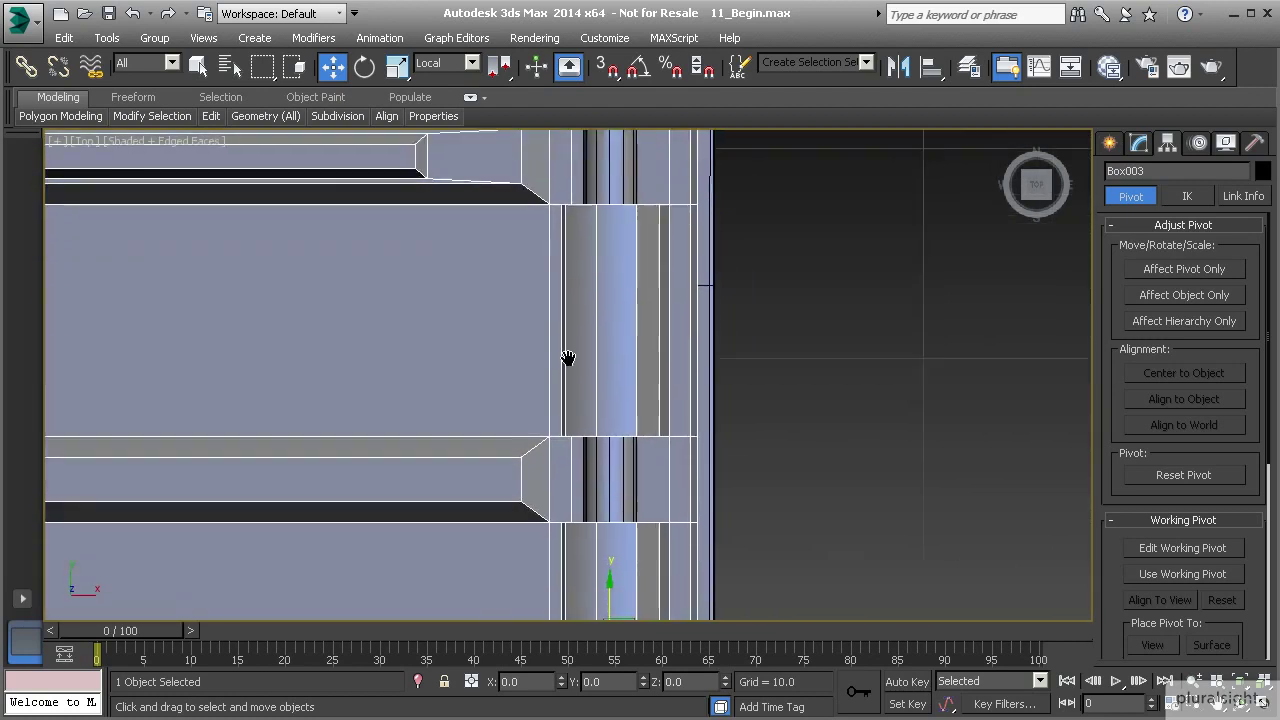
pyautogui.moveTo(596, 503); pyautogui.dragTo(596, 510)
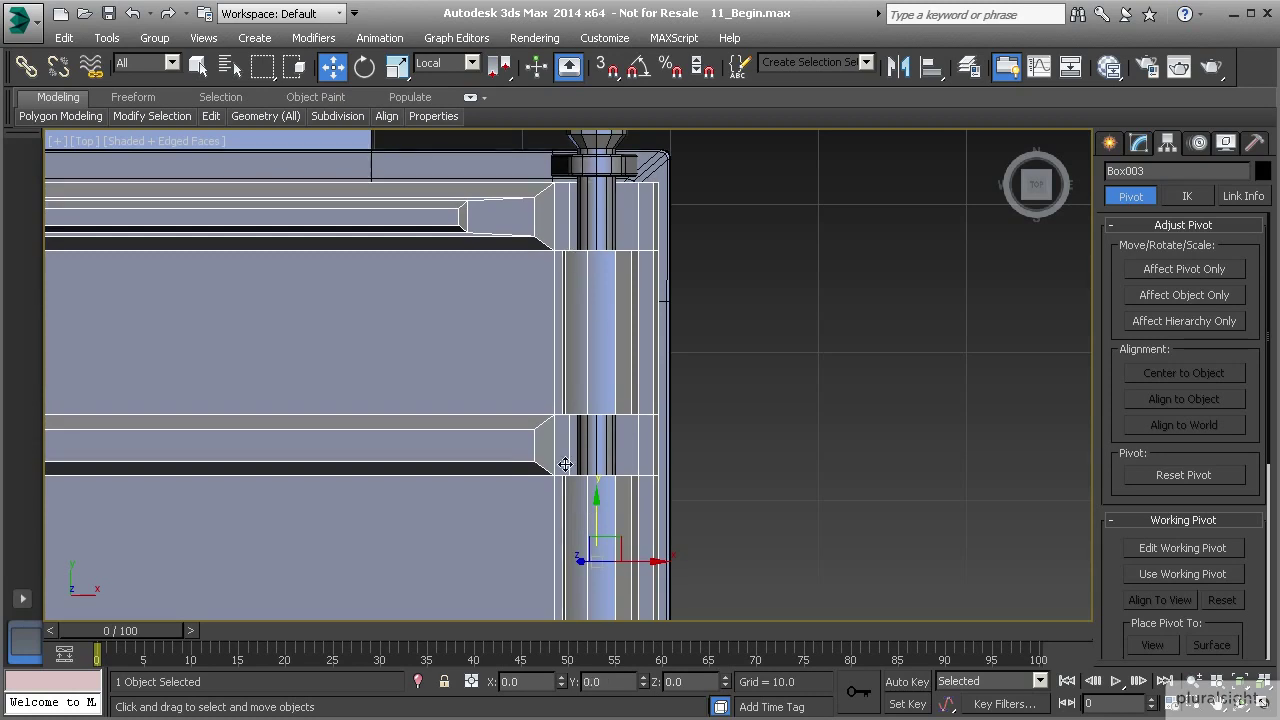
# - Select the original lid and move it slightly along the rod toward the cloned lid to narrow the gap between them
pyautogui.scroll(-4, 565, 465)
pyautogui.scroll(6, 555, 500)
pyautogui.click(560, 418)
pyautogui.scroll(3, 563, 434)
pyautogui.scroll(-3, 560, 460)
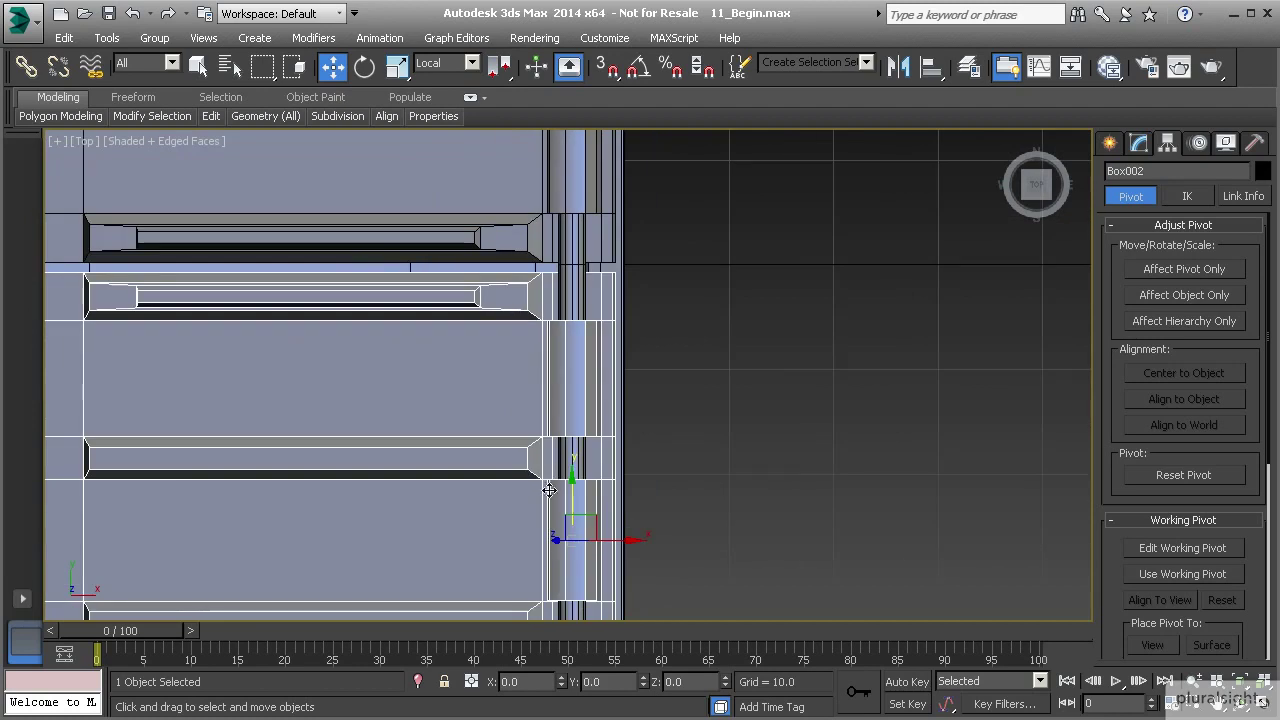
pyautogui.moveTo(571, 494); pyautogui.dragTo(572, 488)
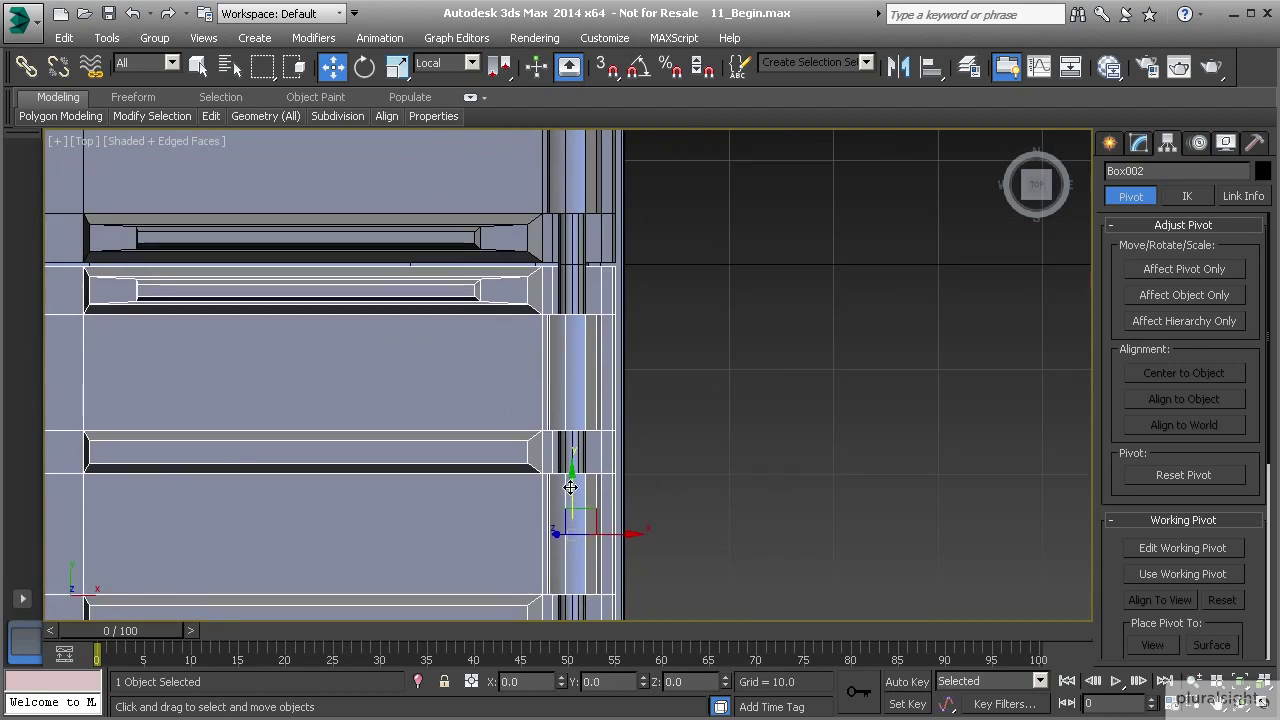
# - Deselect the lid and examine the closed container and its hinge row in the Perspective view
pyautogui.click(640, 362)
pyautogui.scroll(-2, 630, 395)
pyautogui.press('p')
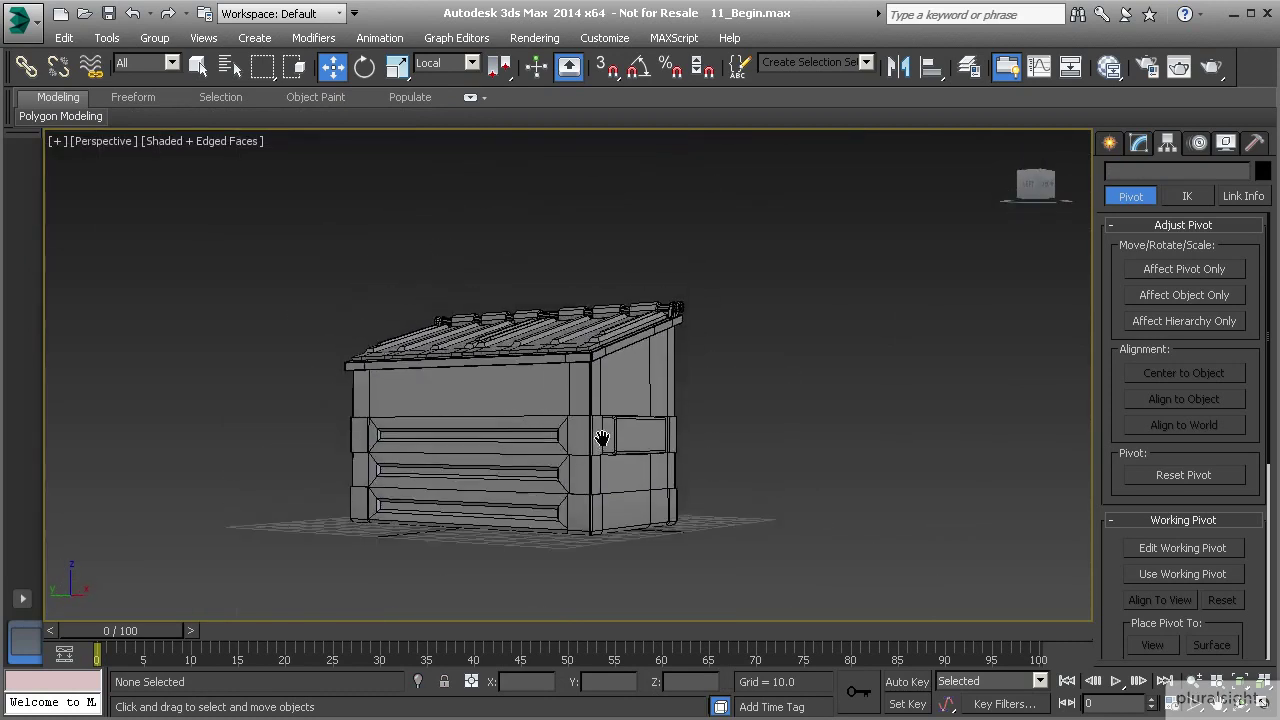
pyautogui.scroll(3, 600, 415)
pyautogui.keyDown('alt'); pyautogui.moveTo(600, 422); pyautogui.dragTo(594, 429, button='middle'); pyautogui.keyUp('alt')
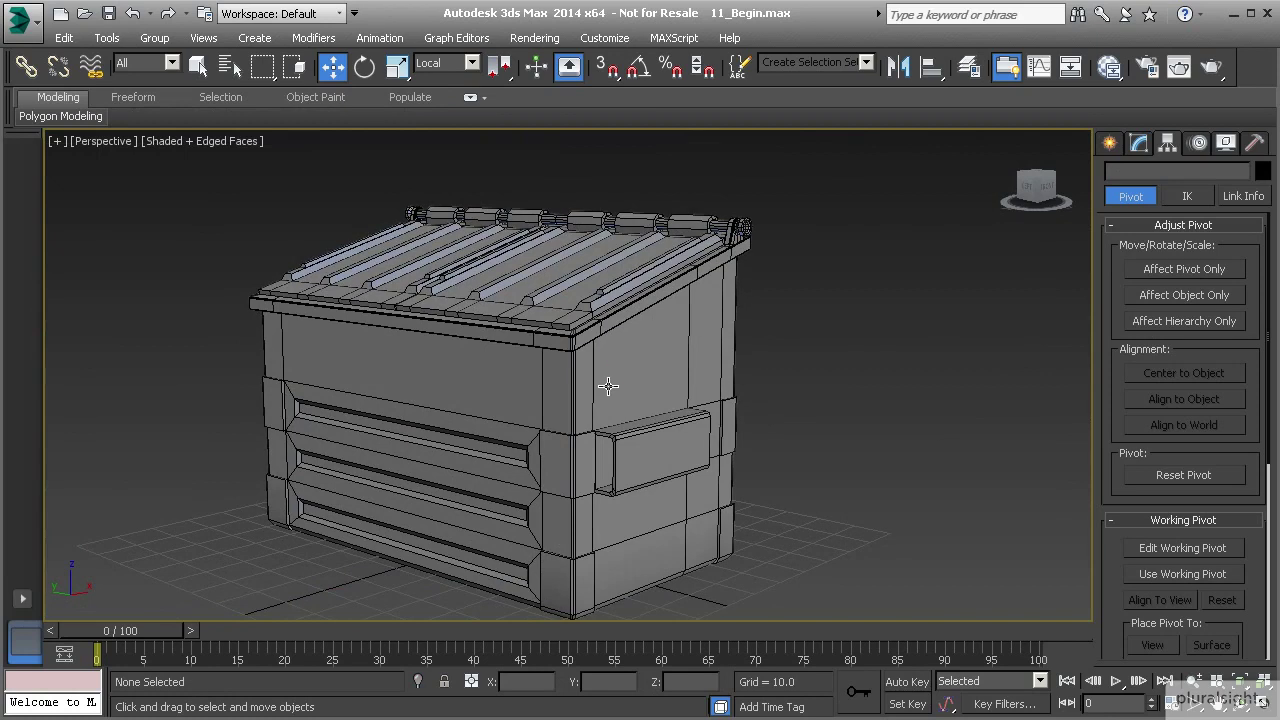
pyautogui.scroll(4, 634, 286)
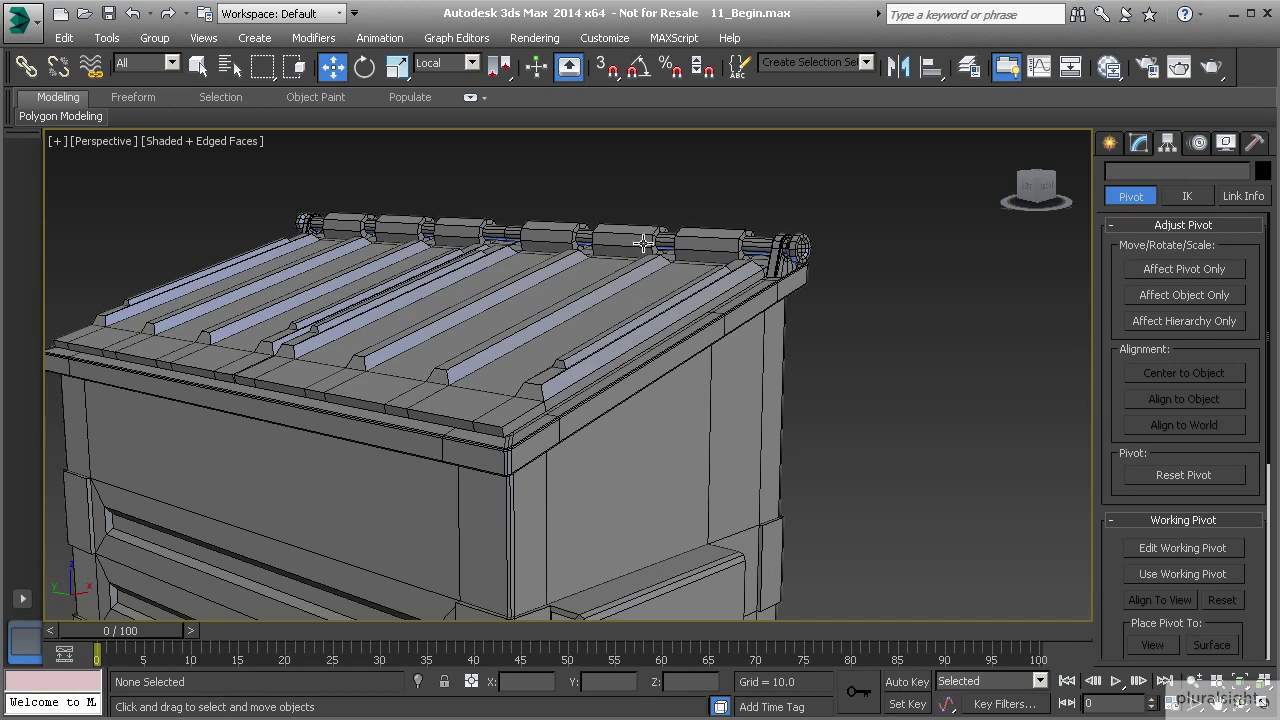
pyautogui.scroll(5, 628, 289)
# - Select the original lid, enter Edge level, and select the ring of lengthwise edges around its outermost knuckle
pyautogui.click(637, 277)
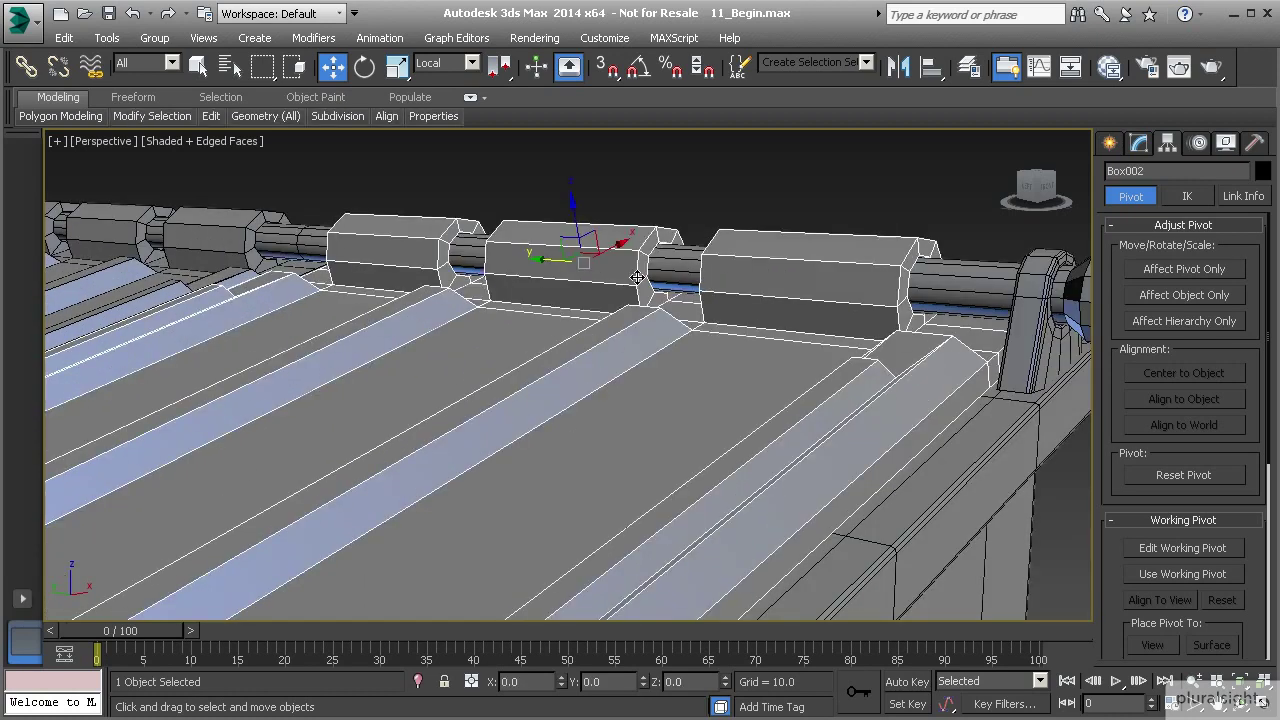
pyautogui.keyDown('alt'); pyautogui.moveTo(637, 279); pyautogui.dragTo(649, 360, button='middle'); pyautogui.keyUp('alt')
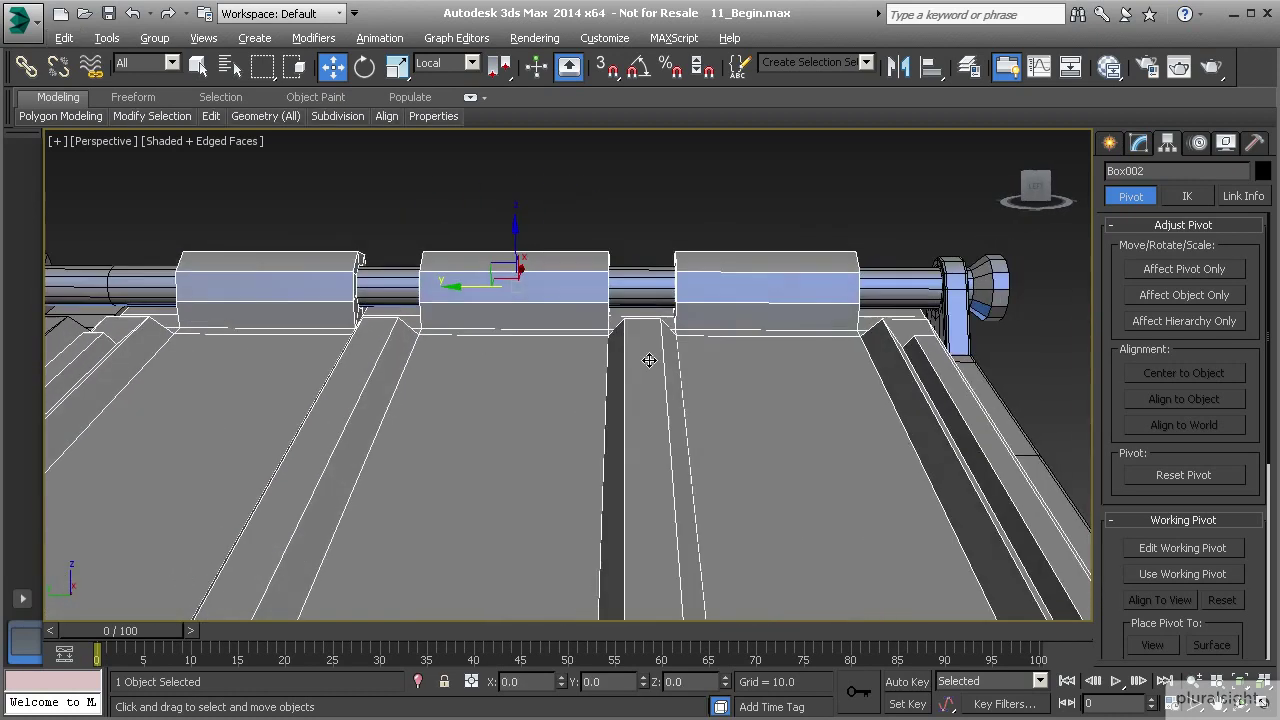
pyautogui.keyDown('alt'); pyautogui.moveTo(751, 360); pyautogui.dragTo(513, 338, button='middle'); pyautogui.keyUp('alt')
pyautogui.scroll(3, 694, 383)
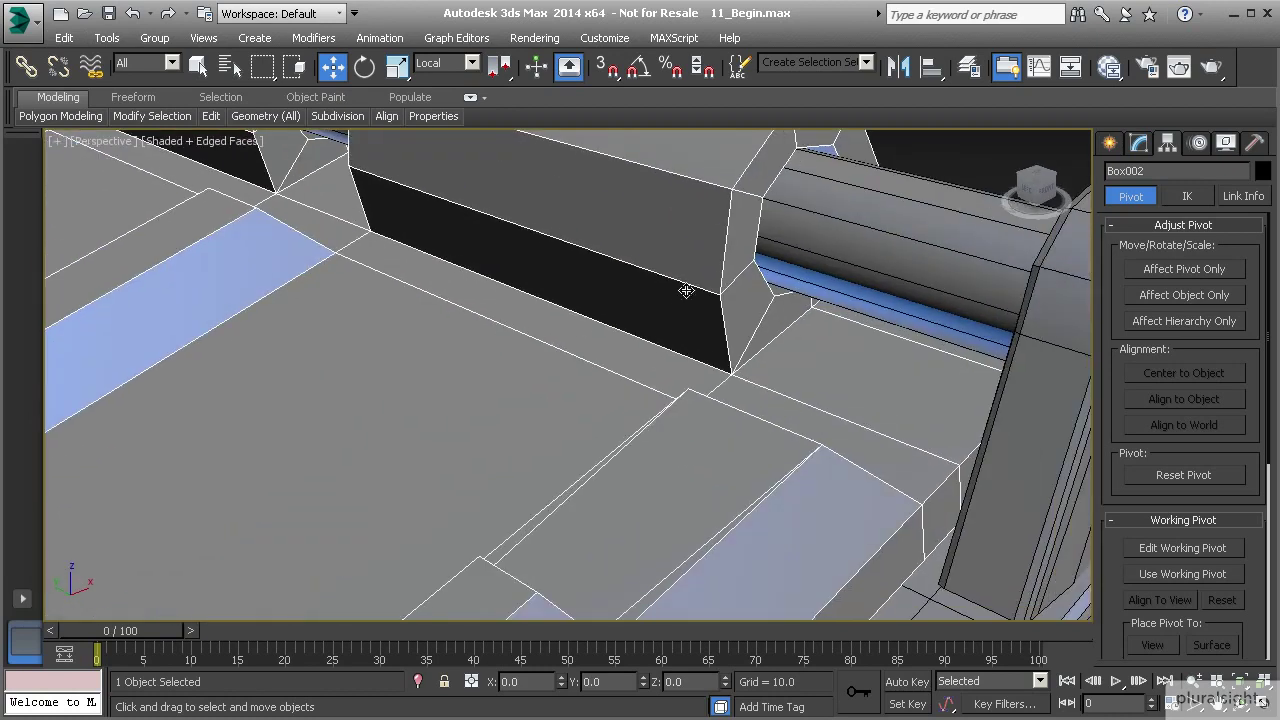
pyautogui.scroll(-4, 690, 290)
pyautogui.keyDown('alt'); pyautogui.moveTo(637, 340); pyautogui.dragTo(747, 348, button='middle'); pyautogui.keyUp('alt')
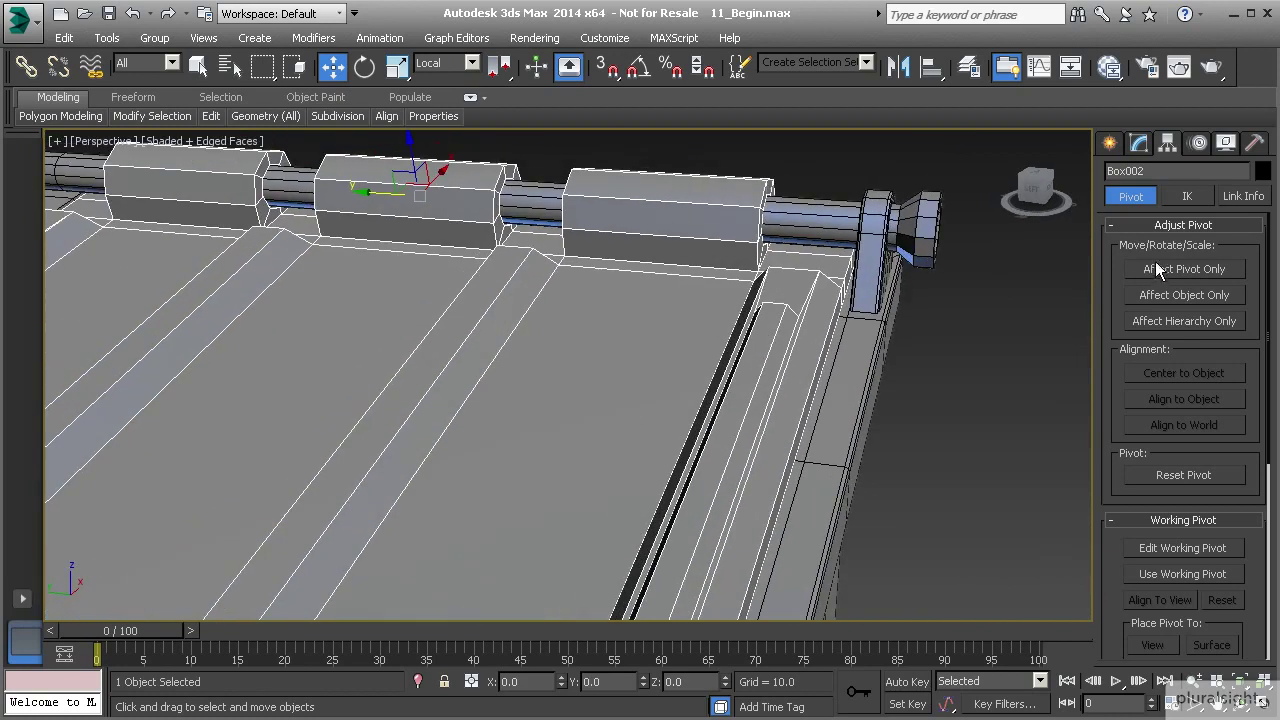
pyautogui.press('2')
pyautogui.click(697, 239)
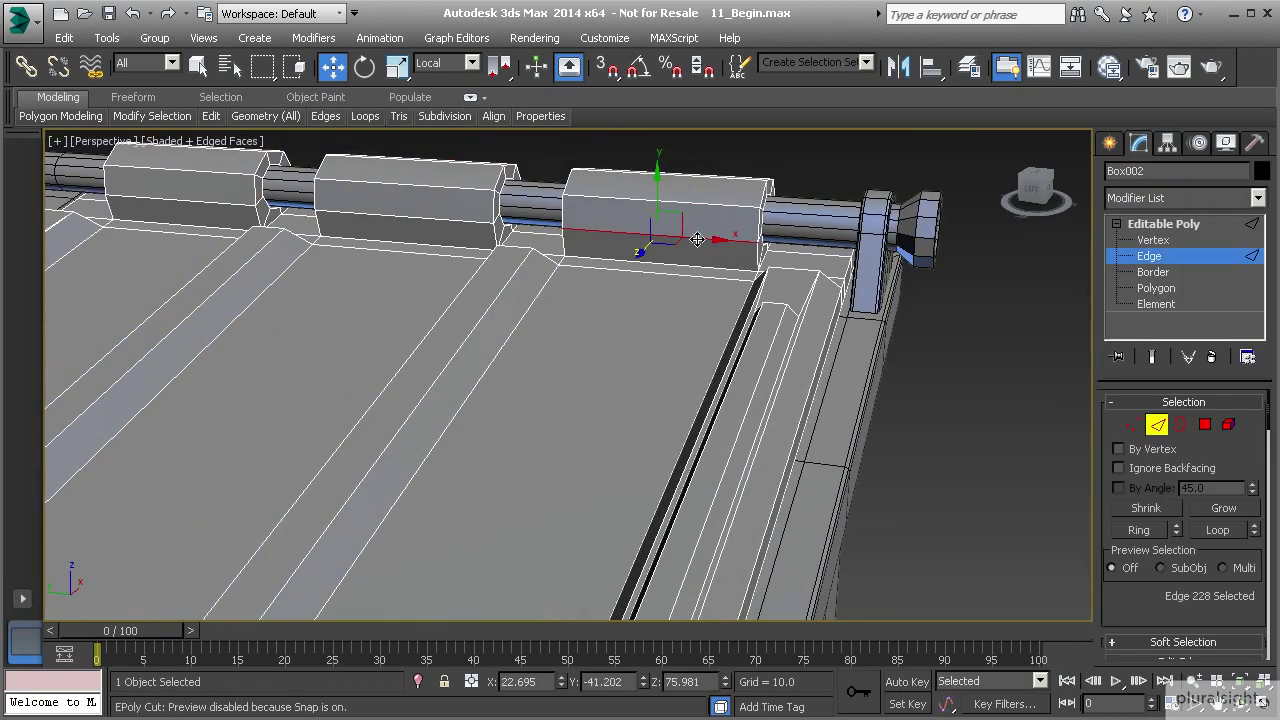
pyautogui.hotkey('alt', 'r')
# - Add the lengthwise edge rings of the lid's middle and innermost knuckles to the selection
pyautogui.moveTo(617, 263); pyautogui.dragTo(804, 267, button='middle')
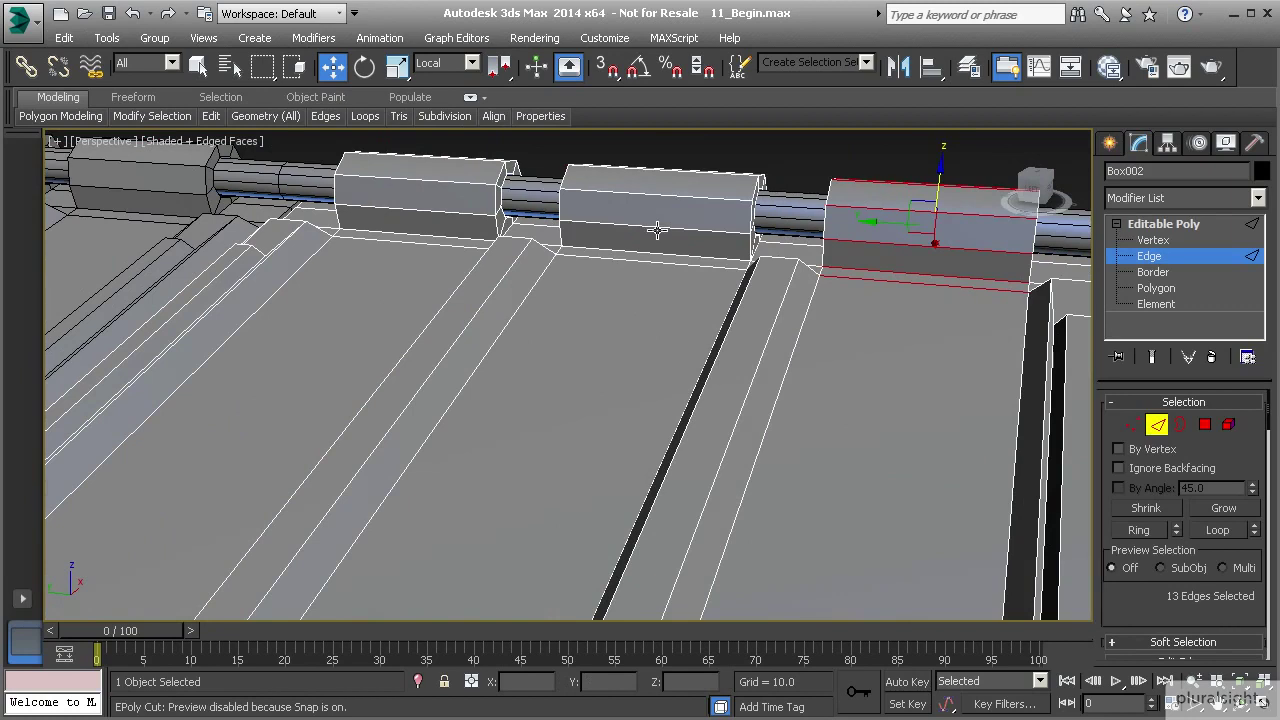
pyautogui.keyDown('ctrl'); pyautogui.doubleClick(663, 199); pyautogui.keyUp('ctrl')
pyautogui.keyDown('ctrl'); pyautogui.doubleClick(467, 183); pyautogui.keyUp('ctrl')
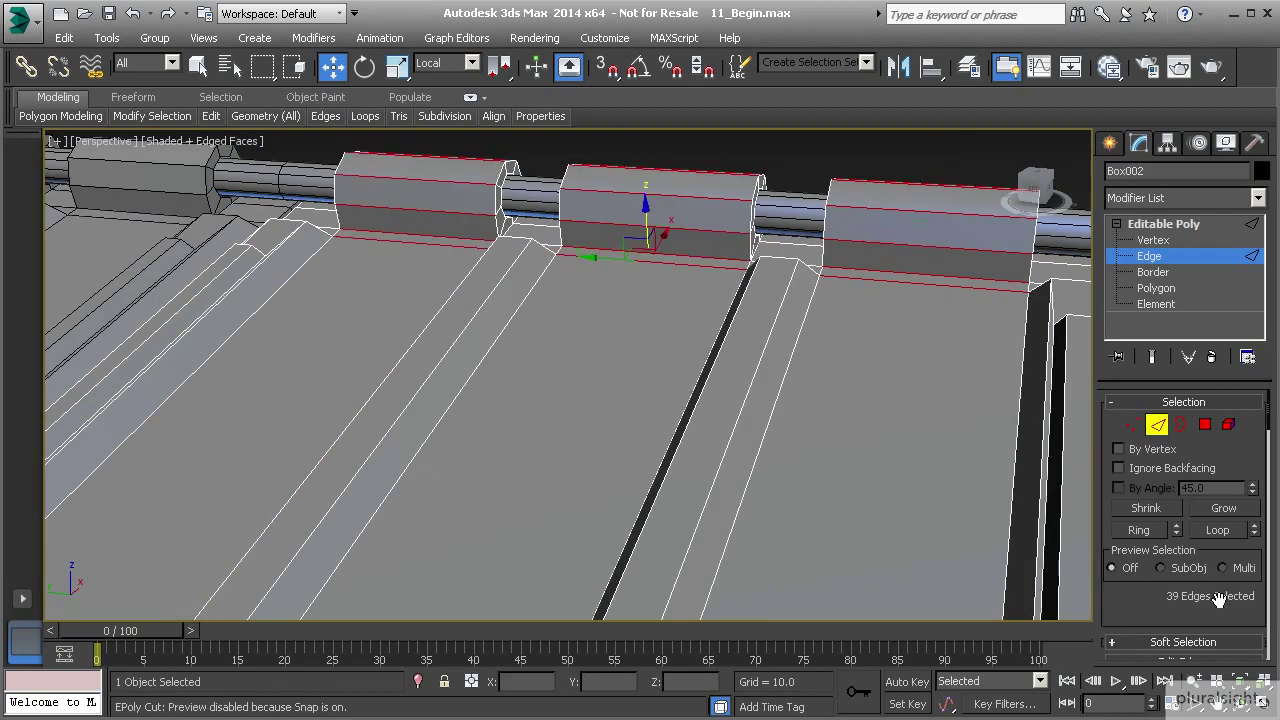
# - Connect the selected edge rings with 2 segments and a pinch of 91, placing support loops near the knuckle ends
pyautogui.scroll(-5, 1218, 598)
pyautogui.click(1250, 583)
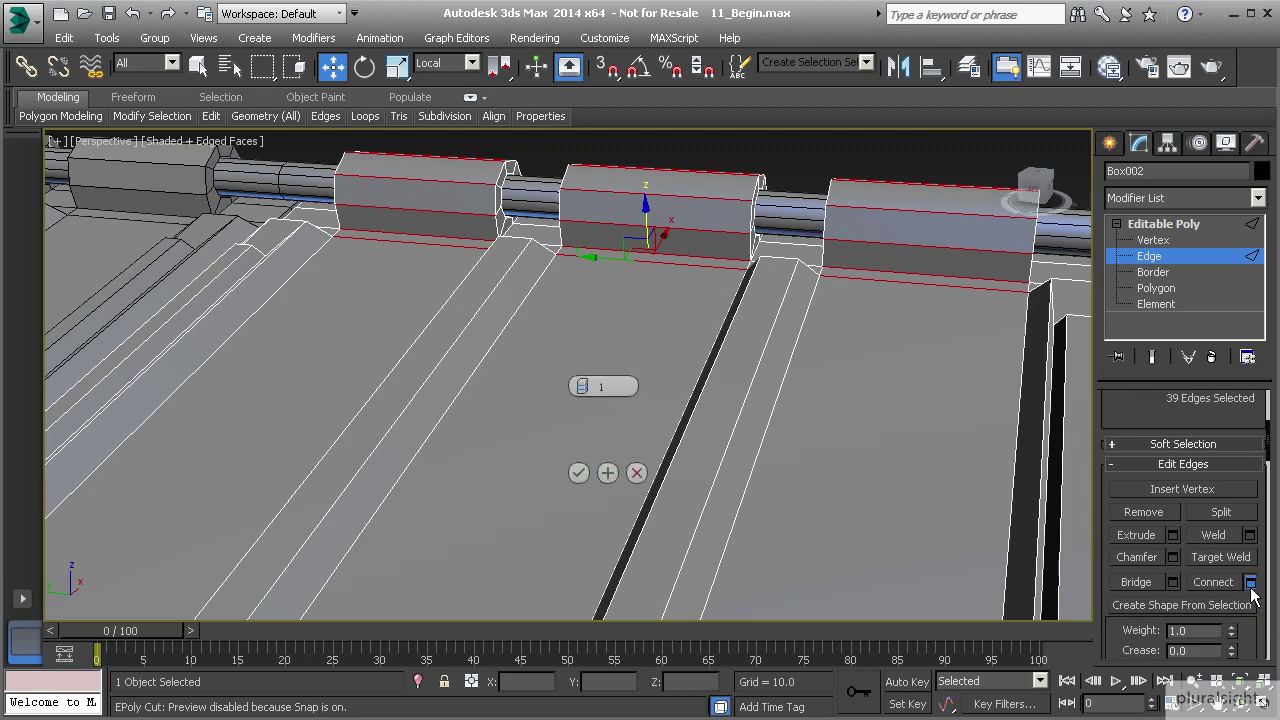
pyautogui.click(580, 387)
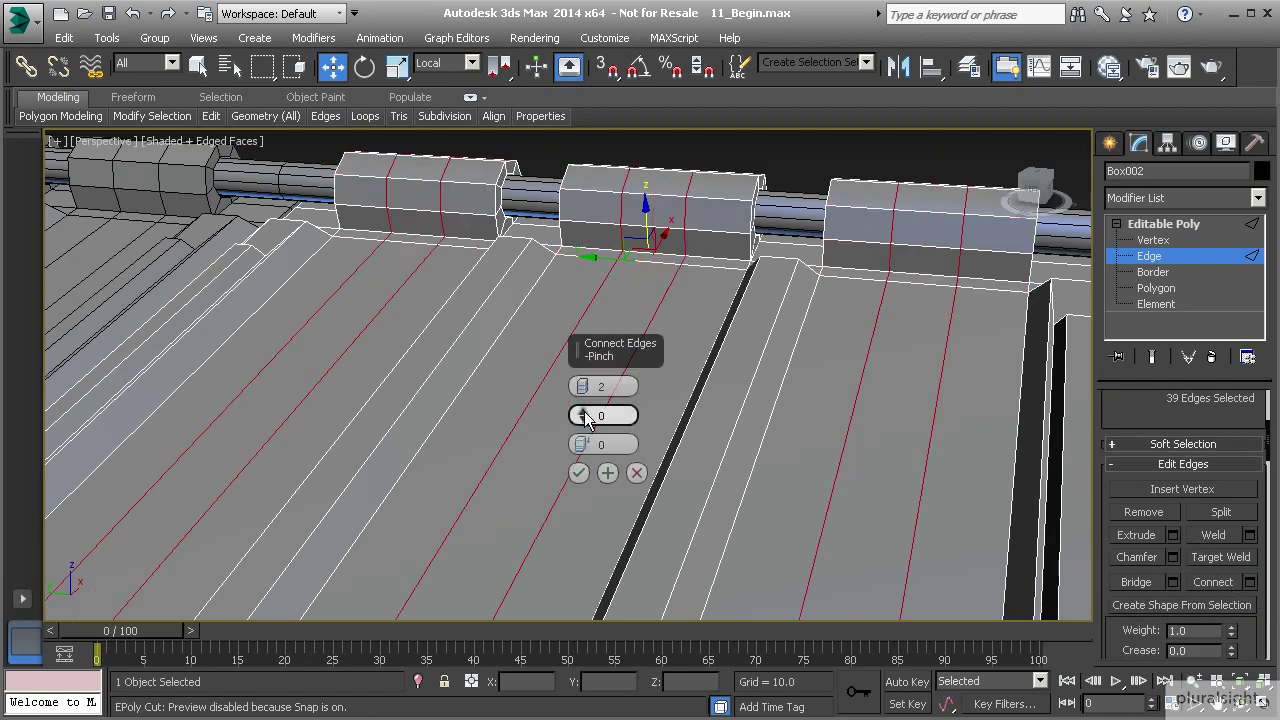
pyautogui.moveTo(583, 418); pyautogui.dragTo(584, 56)
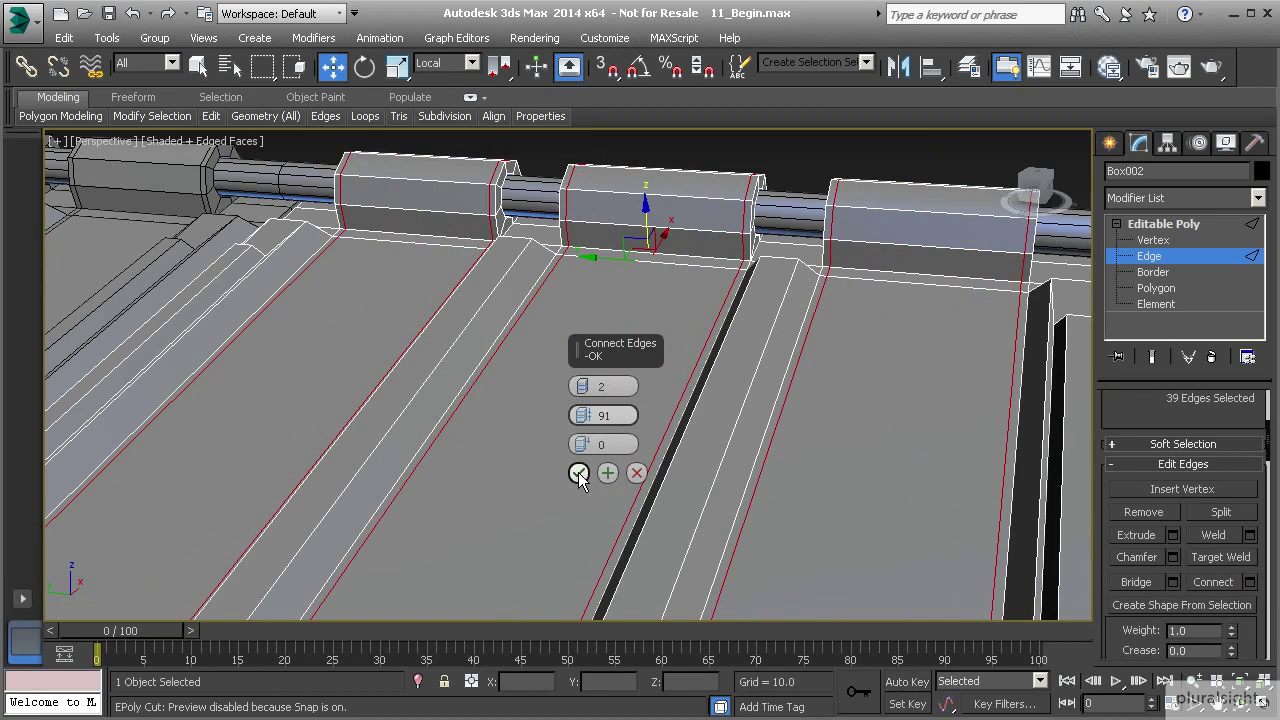
pyautogui.click(583, 420)
pyautogui.click(579, 476)
pyautogui.moveTo(875, 246); pyautogui.dragTo(551, 331, button='middle')
pyautogui.scroll(3, 651, 364)
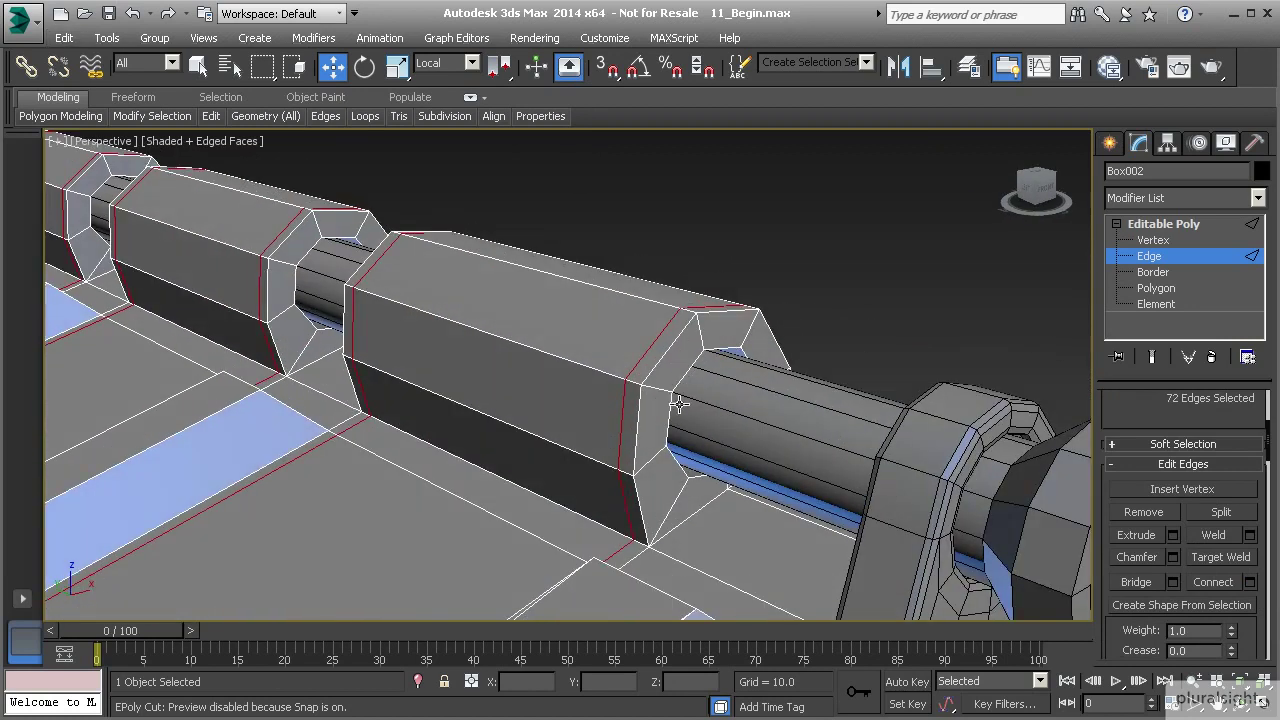
# - Enter Polygon level and select the end-face rings at both ends of the outermost knuckle and the middle knuckle's outer end
pyautogui.press('4')
pyautogui.click(653, 498)
pyautogui.keyDown('shift'); pyautogui.click(688, 495); pyautogui.keyUp('shift')
pyautogui.keyDown('alt'); pyautogui.moveTo(600, 413); pyautogui.dragTo(656, 440, button='middle'); pyautogui.keyUp('alt')
pyautogui.keyDown('ctrl'); pyautogui.click(589, 467); pyautogui.keyUp('ctrl')
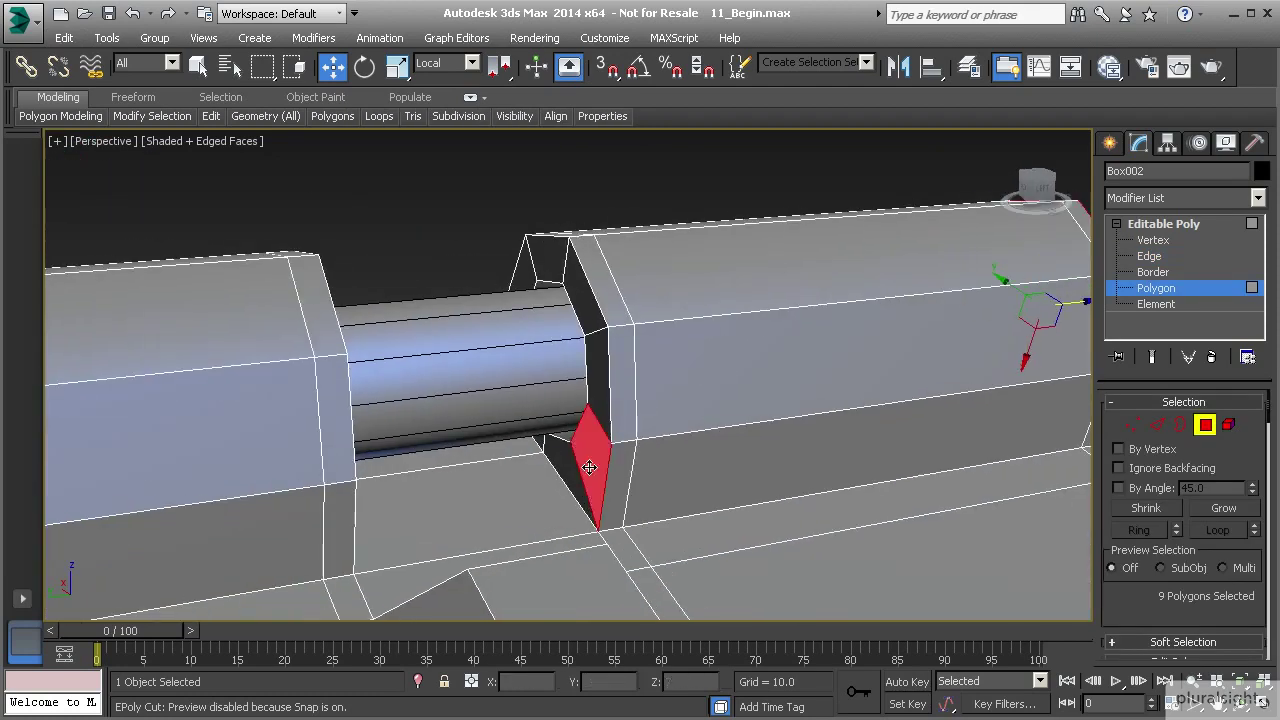
pyautogui.keyDown('shift'); pyautogui.click(564, 464); pyautogui.keyUp('shift')
pyautogui.keyDown('alt'); pyautogui.moveTo(565, 418); pyautogui.dragTo(854, 423, button='middle'); pyautogui.keyUp('alt')
pyautogui.keyDown('shift'); pyautogui.click(388, 358); pyautogui.keyUp('shift')
# - Add the end-face rings of the middle knuckle's inner end and both ends of the innermost knuckle to the selection
pyautogui.keyDown('ctrl'); pyautogui.click(958, 488); pyautogui.keyUp('ctrl')
pyautogui.keyDown('shift'); pyautogui.click(892, 458); pyautogui.keyUp('shift')
pyautogui.keyDown('alt'); pyautogui.moveTo(987, 467); pyautogui.dragTo(654, 497, button='middle'); pyautogui.keyUp('alt')
pyautogui.keyDown('ctrl'); pyautogui.click(683, 452); pyautogui.keyUp('ctrl')
pyautogui.keyDown('shift'); pyautogui.click(697, 467); pyautogui.keyUp('shift')
pyautogui.keyDown('alt'); pyautogui.moveTo(511, 436); pyautogui.dragTo(640, 450, button='middle'); pyautogui.keyUp('alt')
pyautogui.moveTo(640, 450); pyautogui.dragTo(796, 345, button='middle')
pyautogui.keyDown('ctrl'); pyautogui.click(755, 509); pyautogui.keyUp('ctrl')
pyautogui.keyDown('shift'); pyautogui.click(727, 404); pyautogui.keyUp('shift')
pyautogui.moveTo(705, 526); pyautogui.dragTo(689, 489, button='middle')
pyautogui.scroll(-5, 689, 489)
pyautogui.keyDown('alt'); pyautogui.moveTo(773, 482); pyautogui.dragTo(590, 509, button='middle'); pyautogui.keyUp('alt')
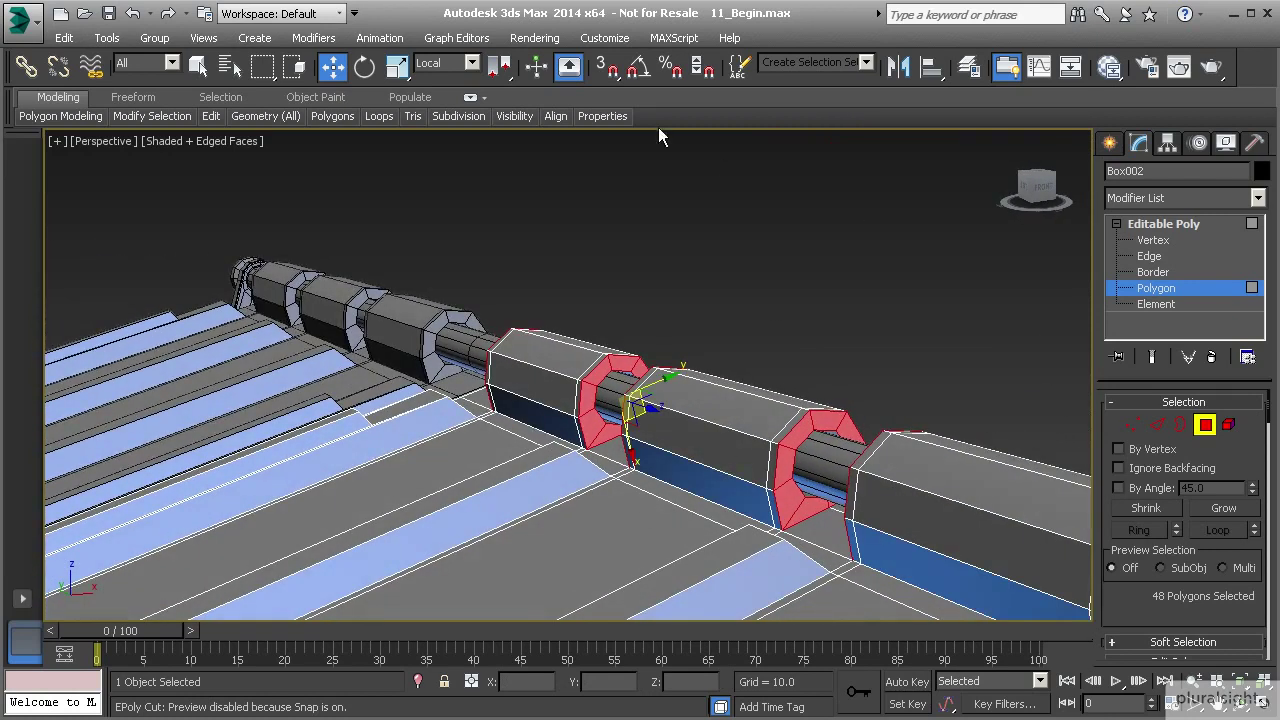
# - Scale the selected knuckle end faces down slightly in Local coordinates to taper the knuckle ends
pyautogui.click(397, 66)
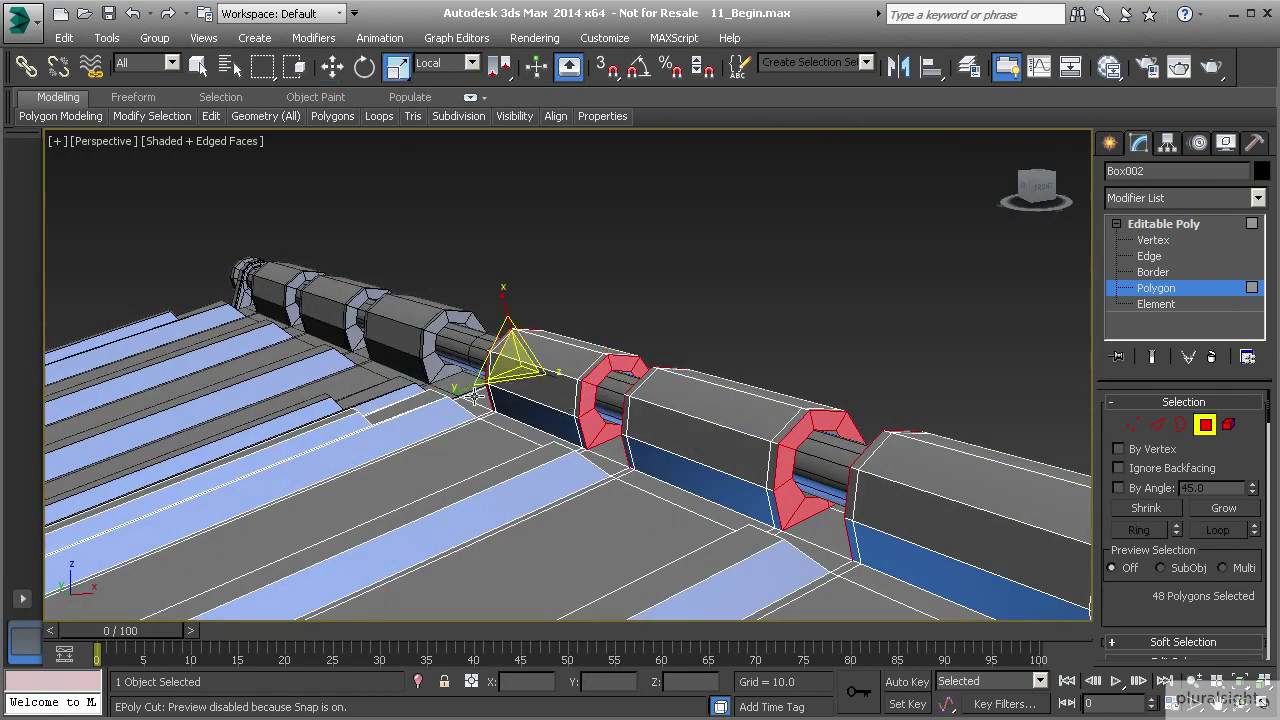
pyautogui.moveTo(456, 392); pyautogui.dragTo(458, 390)
pyautogui.scroll(5, 790, 467)
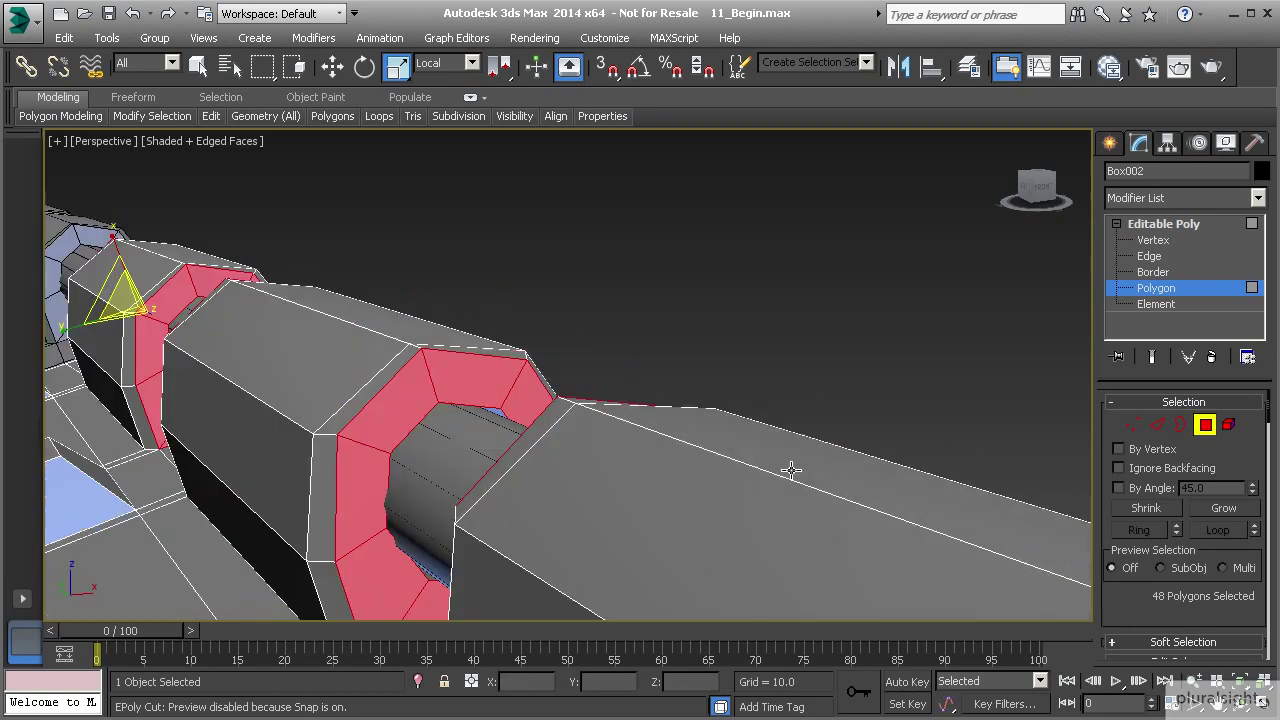
pyautogui.moveTo(779, 477); pyautogui.dragTo(790, 467, button='middle')
# - Enter Edge level and select the two upper outer rim edges at both outermost knuckle ends and the middle knuckle's outer end
pyautogui.click(1161, 429)
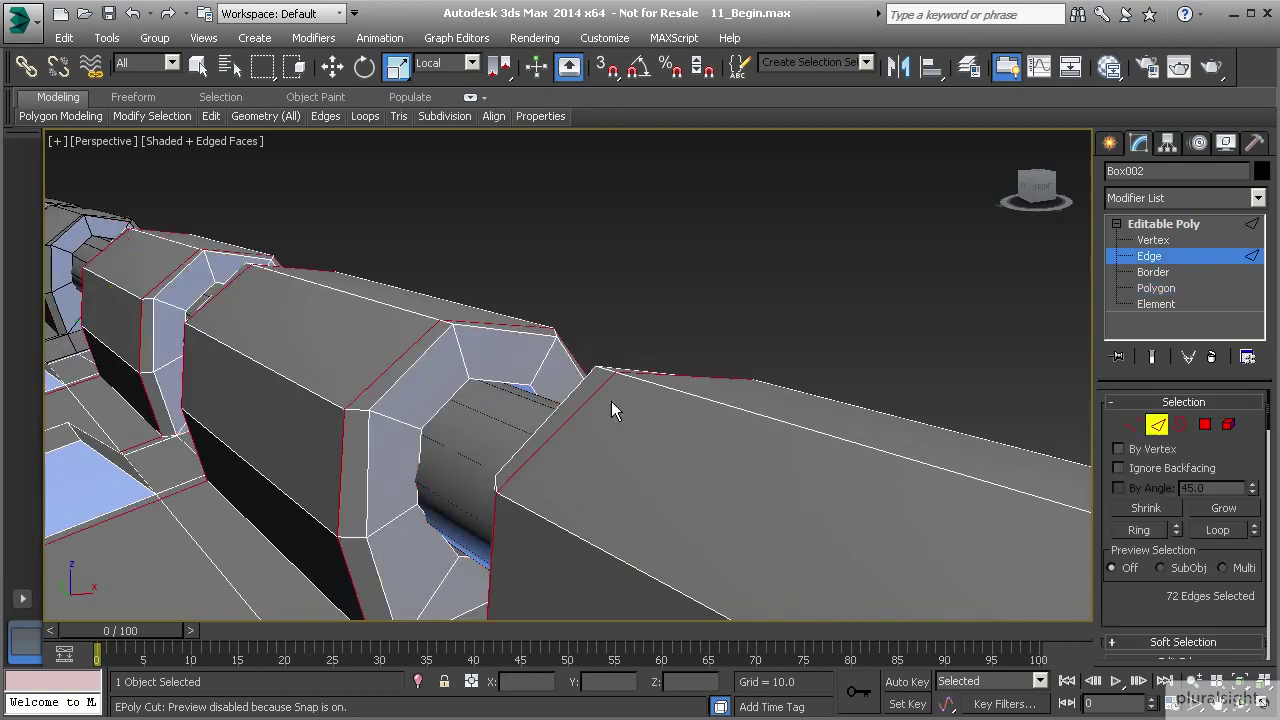
pyautogui.click(430, 357)
pyautogui.keyDown('ctrl'); pyautogui.click(473, 327); pyautogui.keyUp('ctrl')
pyautogui.scroll(-3, 574, 447)
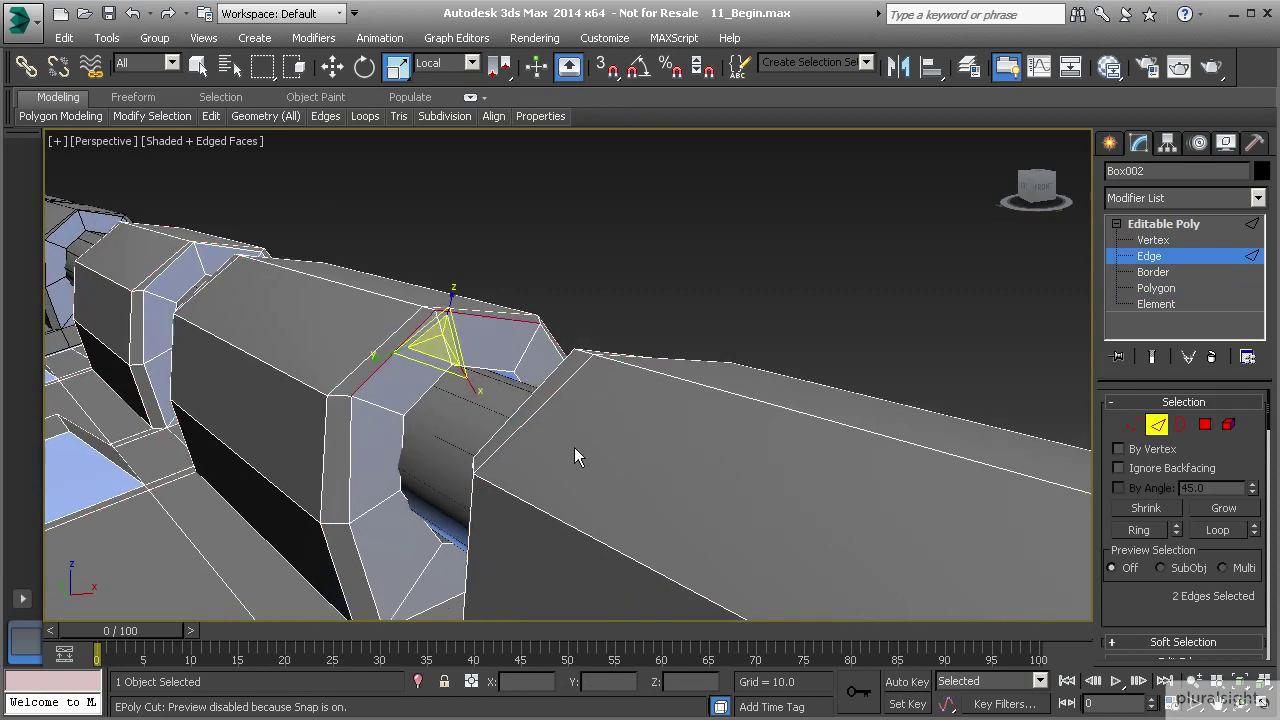
pyautogui.moveTo(574, 447); pyautogui.dragTo(605, 441, button='middle')
pyautogui.keyDown('ctrl'); pyautogui.click(546, 420); pyautogui.keyUp('ctrl')
pyautogui.keyDown('ctrl'); pyautogui.click(591, 397); pyautogui.keyUp('ctrl')
pyautogui.moveTo(495, 408)
pyautogui.keyDown('alt'); pyautogui.mouseDown(button='middle')
pyautogui.moveTo(560, 425)
pyautogui.moveTo(493, 436)
pyautogui.moveTo(466, 416)
pyautogui.moveTo(481, 428)
pyautogui.mouseUp(button='middle'); pyautogui.keyUp('alt')
pyautogui.keyDown('ctrl'); pyautogui.click(450, 404); pyautogui.keyUp('ctrl')
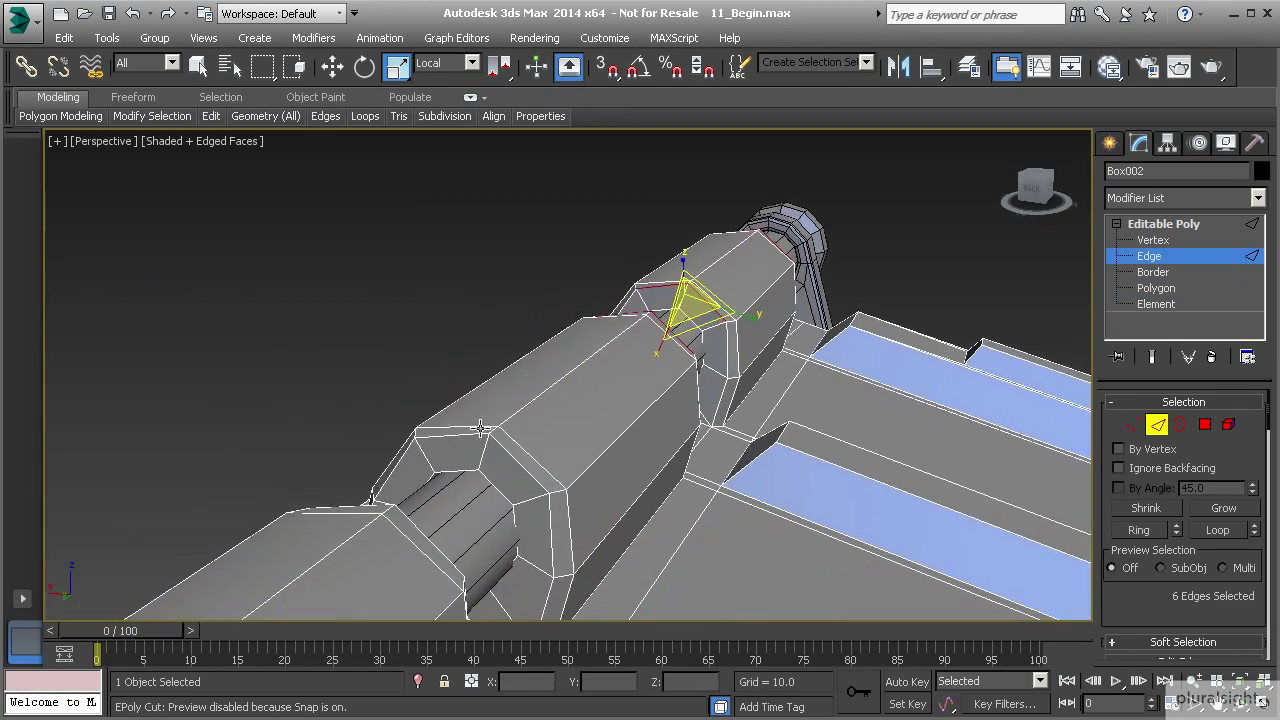
# - Add the two upper outer rim edges at the three remaining knuckle ends to the selection
pyautogui.keyDown('alt'); pyautogui.moveTo(503, 483); pyautogui.dragTo(739, 495, button='middle'); pyautogui.keyUp('alt')
pyautogui.scroll(3, 697, 528)
pyautogui.keyDown('ctrl'); pyautogui.click(692, 403); pyautogui.keyUp('ctrl')
pyautogui.keyDown('ctrl'); pyautogui.click(829, 339); pyautogui.keyUp('ctrl')
pyautogui.keyDown('alt'); pyautogui.moveTo(631, 426); pyautogui.dragTo(924, 456, button='middle'); pyautogui.keyUp('alt')
pyautogui.keyDown('alt'); pyautogui.moveTo(783, 482); pyautogui.dragTo(732, 437, button='middle'); pyautogui.keyUp('alt')
pyautogui.scroll(4, 725, 450)
pyautogui.moveTo(643, 467); pyautogui.dragTo(705, 478, button='middle')
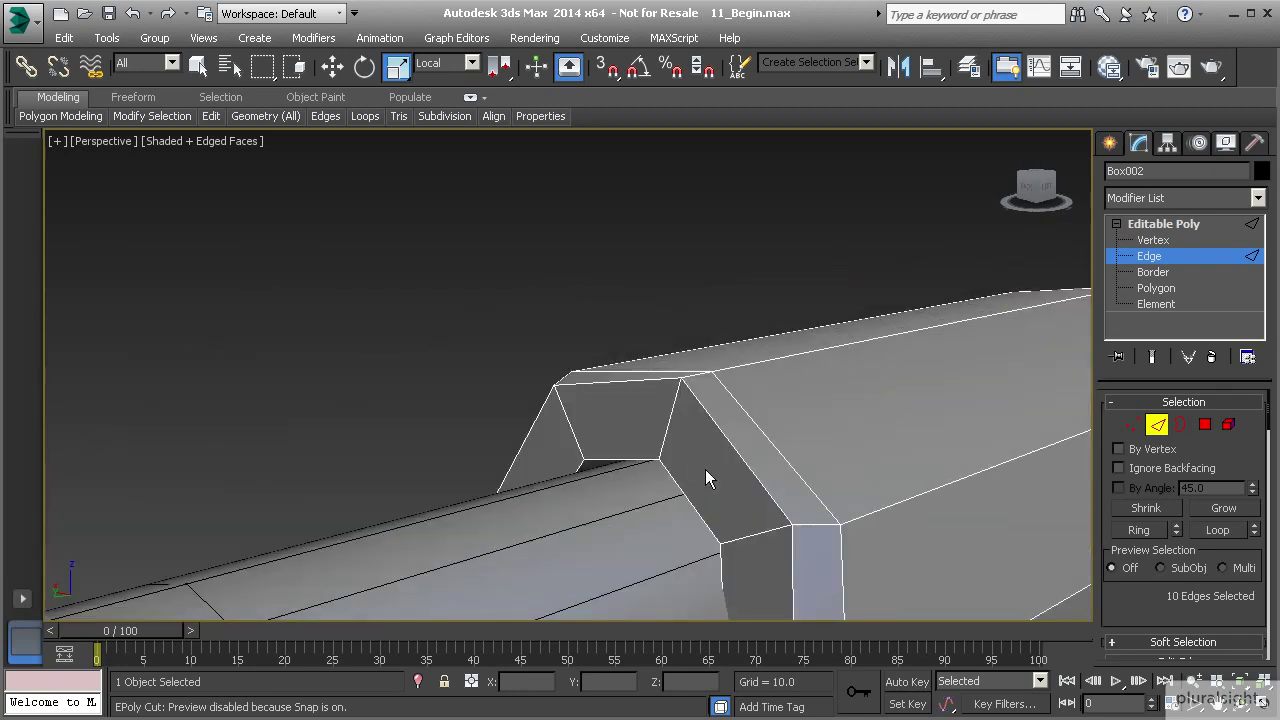
pyautogui.keyDown('ctrl'); pyautogui.click(655, 380); pyautogui.keyUp('ctrl')
pyautogui.keyDown('ctrl'); pyautogui.click(702, 407); pyautogui.keyUp('ctrl')
# - Move the selected rim edges down about 0.17 along Z in View coordinates, and deselect the lid
pyautogui.click(331, 71)
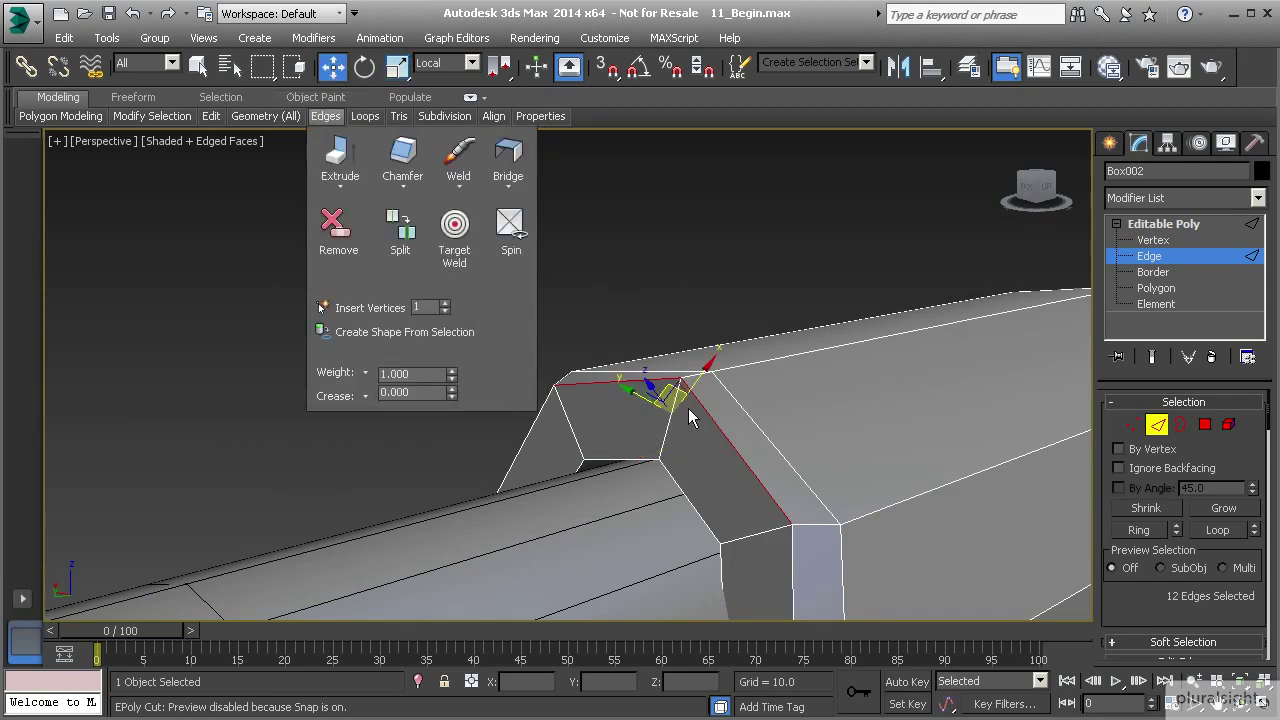
pyautogui.moveTo(688, 398); pyautogui.dragTo(535, 390, button='middle')
pyautogui.scroll(-5, 634, 383)
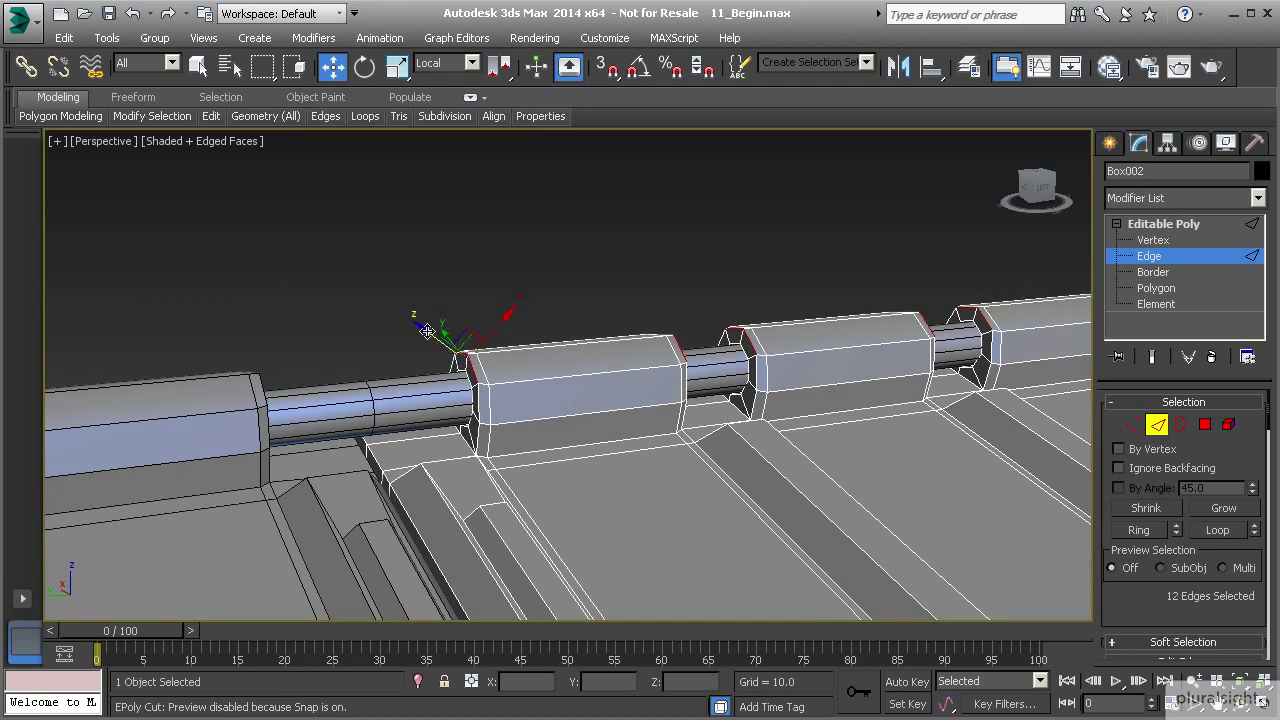
pyautogui.keyDown('alt'); pyautogui.moveTo(462, 357); pyautogui.dragTo(522, 376, button='middle'); pyautogui.keyUp('alt')
pyautogui.scroll(2, 556, 381)
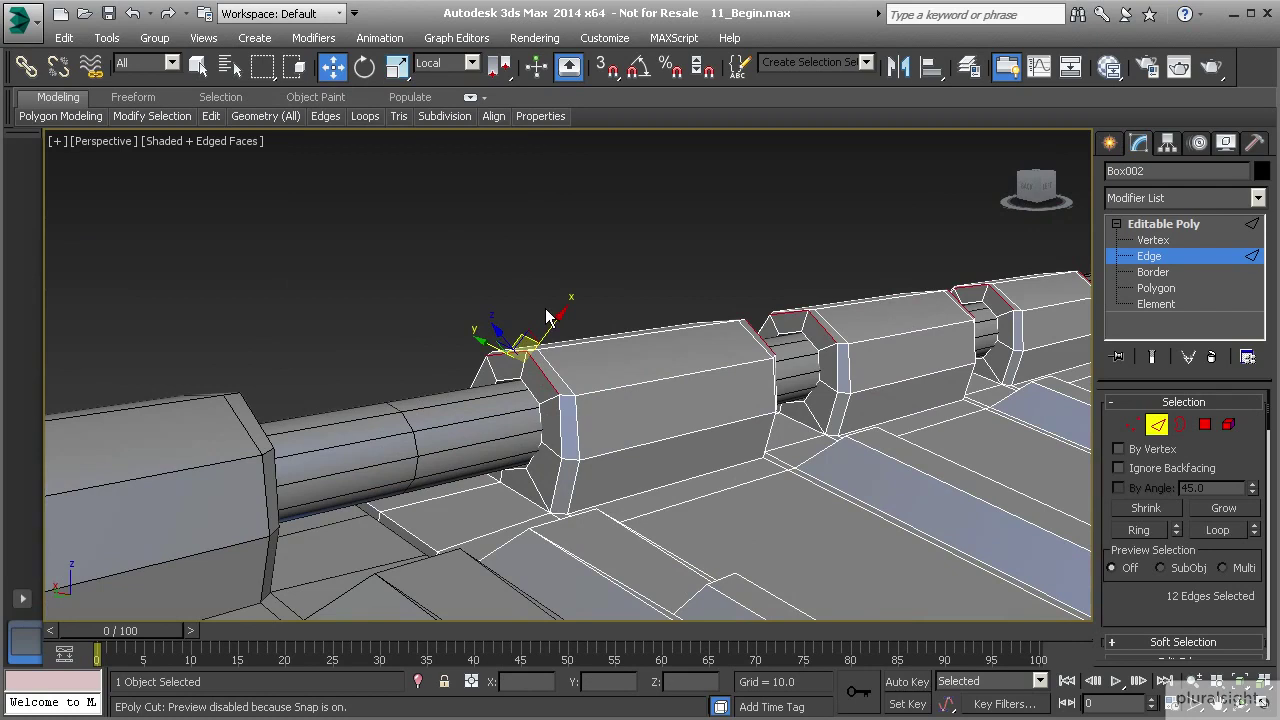
pyautogui.click(465, 63)
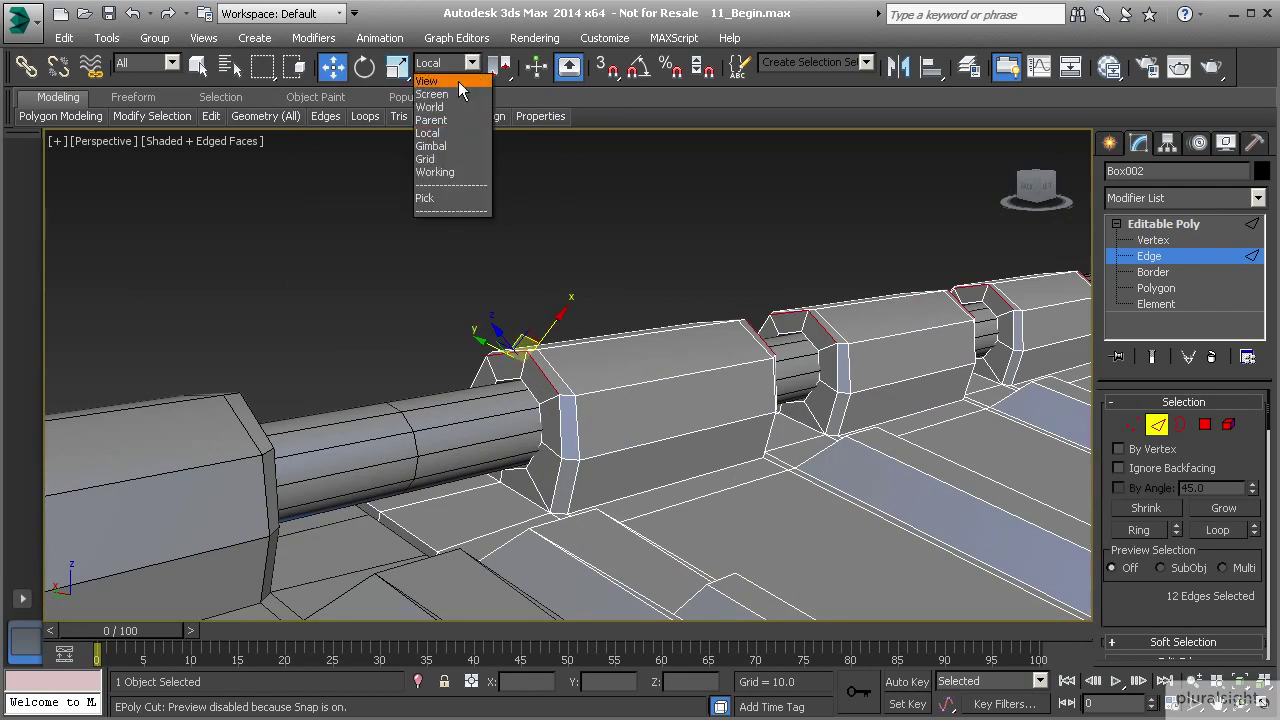
pyautogui.click(451, 84)
pyautogui.scroll(-8, 1196, 520)
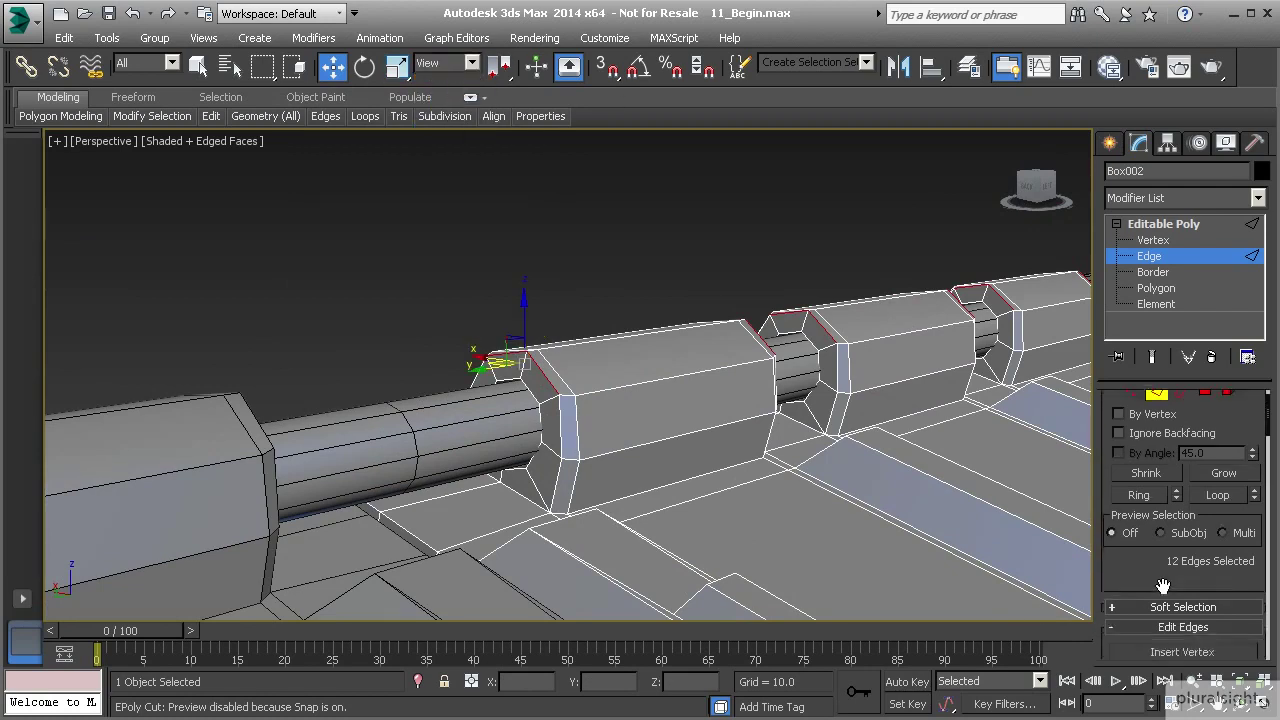
pyautogui.scroll(-1, 1221, 614)
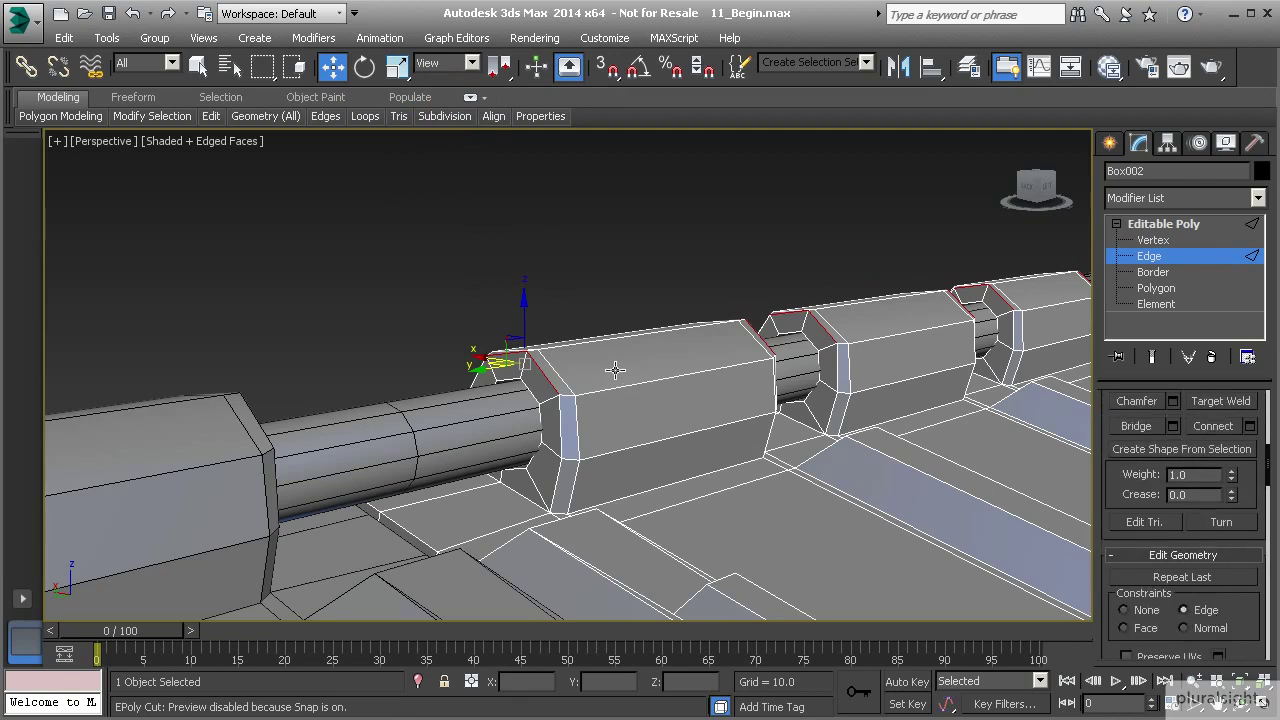
pyautogui.moveTo(522, 315); pyautogui.dragTo(522, 315)
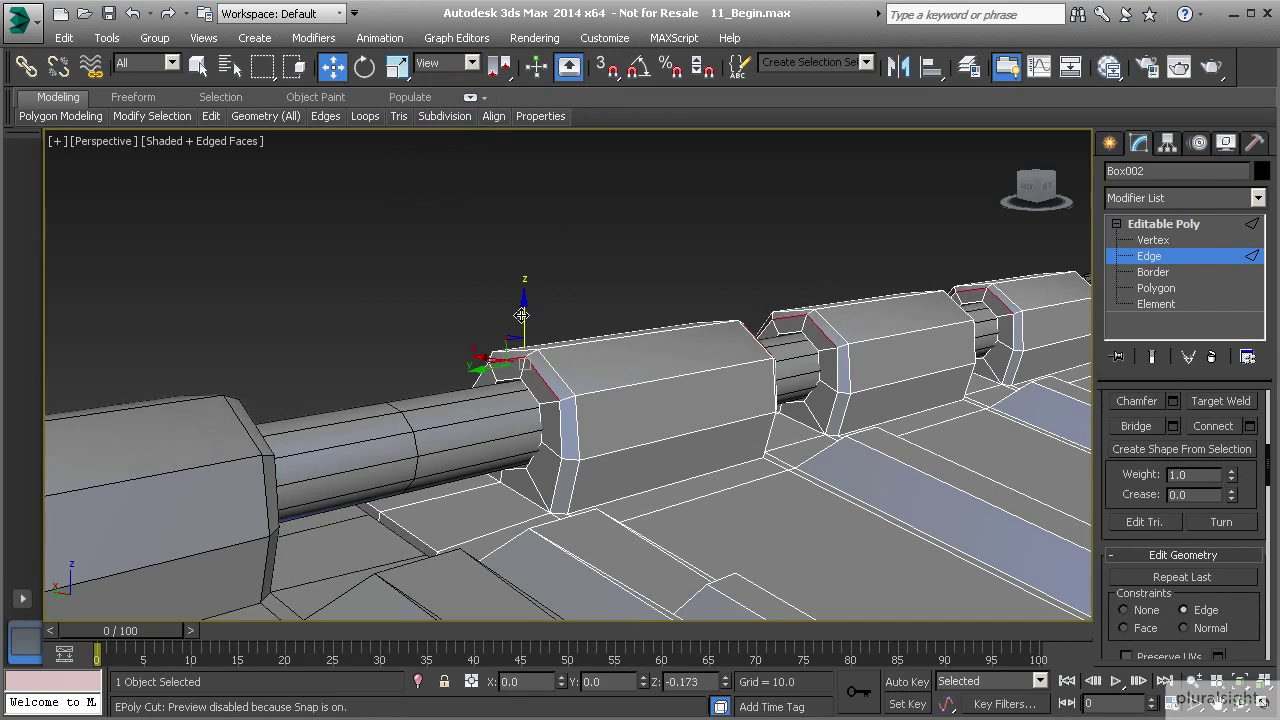
pyautogui.keyDown('alt'); pyautogui.moveTo(522, 315); pyautogui.dragTo(661, 331, button='middle'); pyautogui.keyUp('alt')
pyautogui.click(1169, 257)
pyautogui.click(742, 292)
# - Examine the closed container in the Perspective view, from the lid and hinge row down to its front and side
pyautogui.scroll(-4, 640, 336)
pyautogui.moveTo(545, 358); pyautogui.dragTo(759, 396, button='middle')
pyautogui.scroll(-3, 751, 394)
pyautogui.scroll(4, 666, 397)
pyautogui.moveTo(666, 397)
pyautogui.keyDown('alt'); pyautogui.mouseDown(button='middle')
pyautogui.moveTo(648, 390)
pyautogui.moveTo(677, 398)
pyautogui.mouseUp(button='middle'); pyautogui.keyUp('alt')
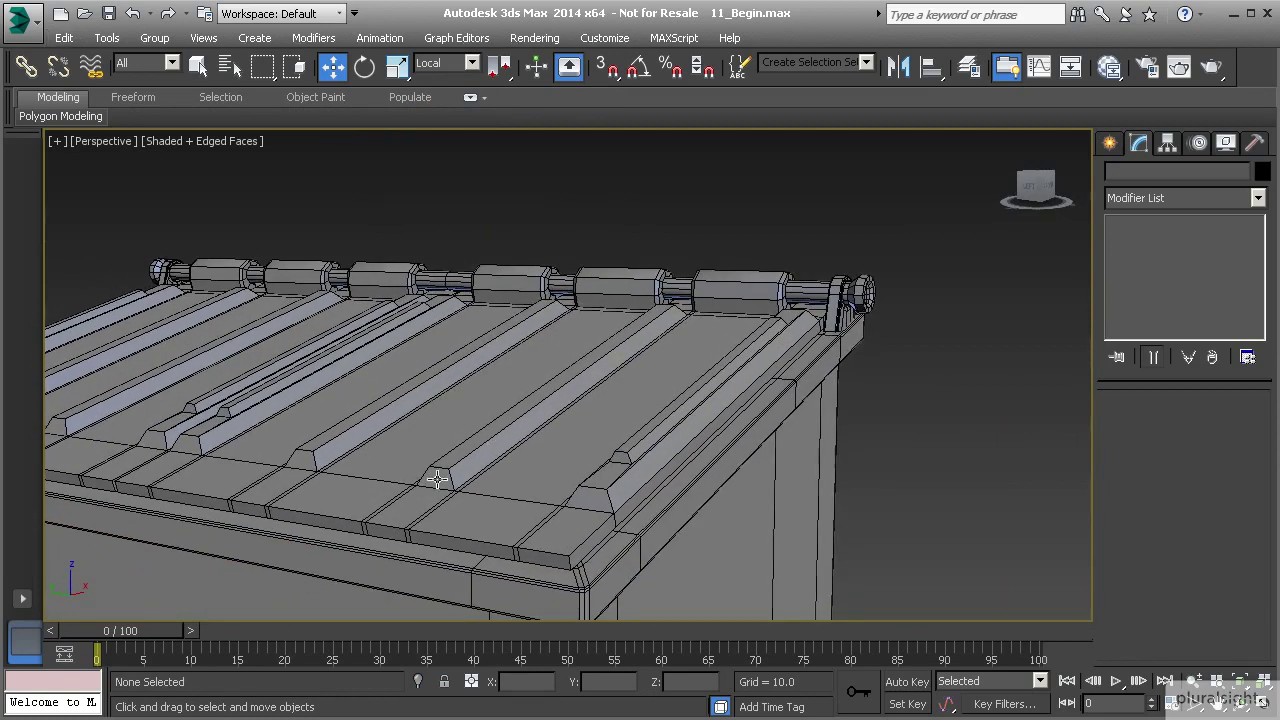
pyautogui.scroll(-4, 571, 378)
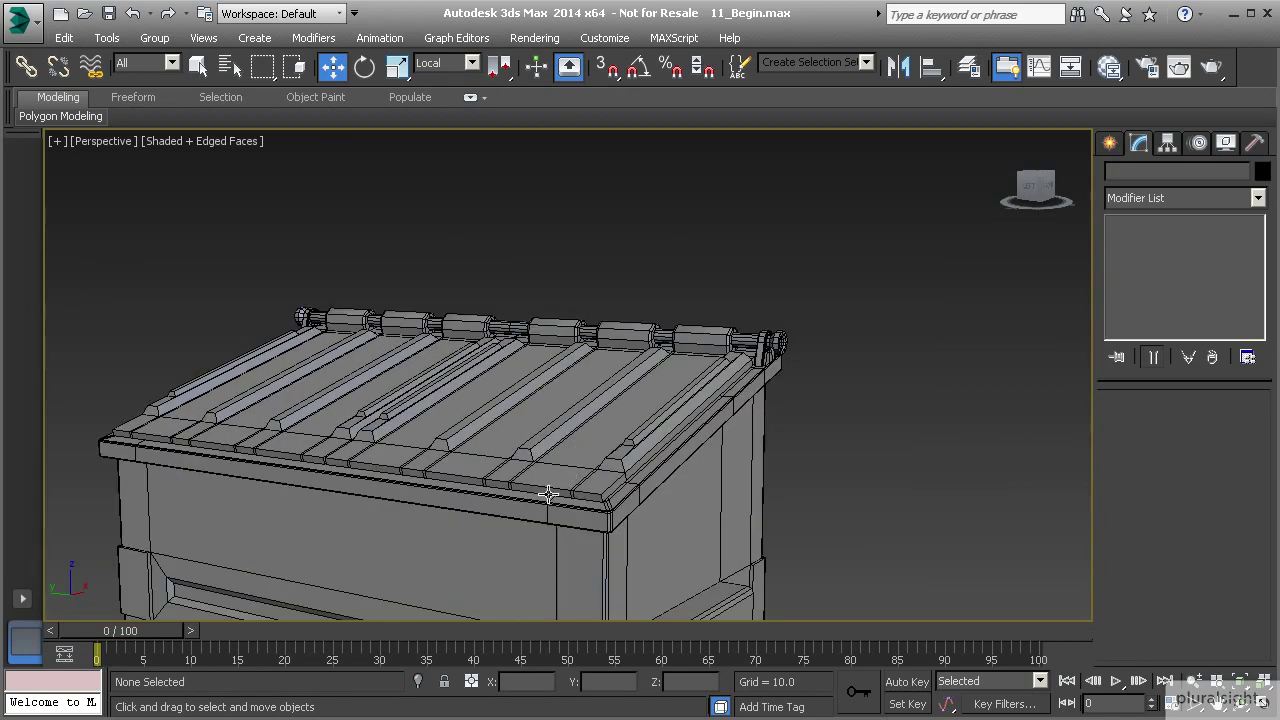
pyautogui.moveTo(508, 479)
pyautogui.mouseDown(button='middle')
pyautogui.moveTo(605, 474)
pyautogui.moveTo(575, 457)
pyautogui.mouseUp(button='middle')
pyautogui.moveTo(553, 400)
pyautogui.mouseDown(button='middle')
pyautogui.moveTo(510, 368)
pyautogui.moveTo(515, 415)
pyautogui.moveTo(534, 408)
pyautogui.mouseUp(button='middle')
pyautogui.scroll(-3, 520, 373)
pyautogui.scroll(-3, 510, 370)
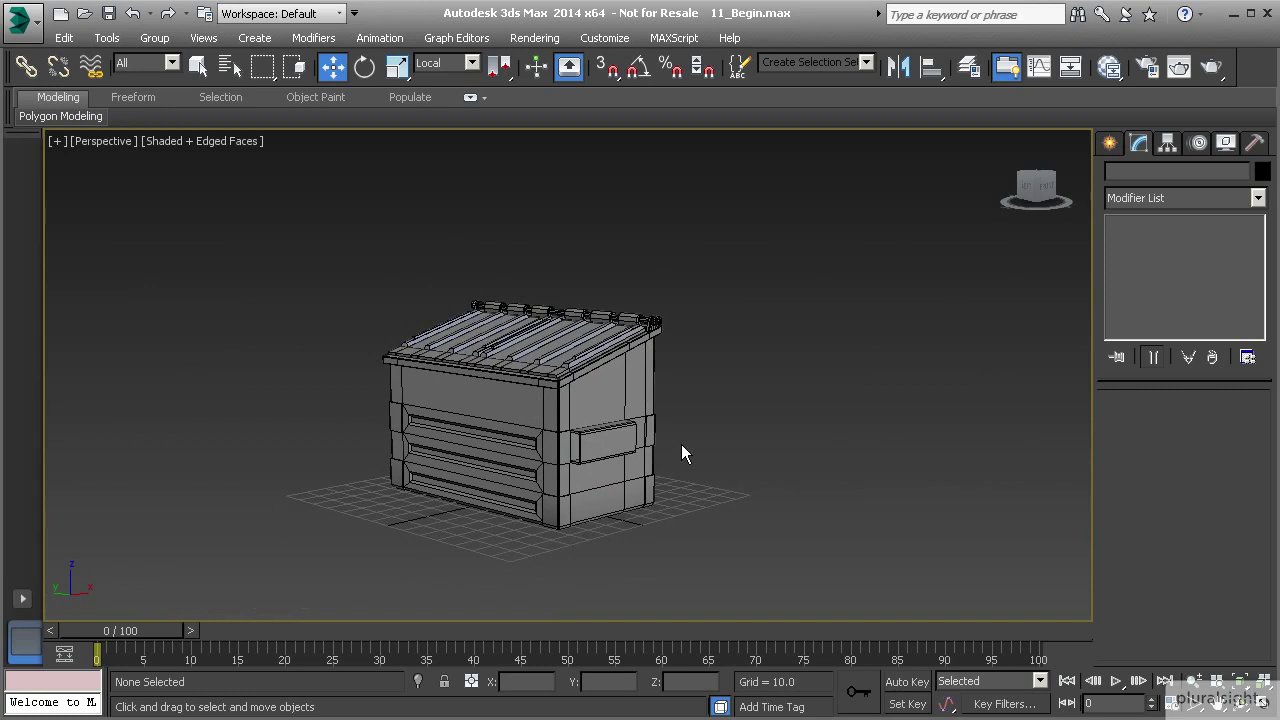
pyautogui.keyDown('alt'); pyautogui.moveTo(466, 551); pyautogui.dragTo(506, 474, button='middle'); pyautogui.keyUp('alt')
pyautogui.scroll(5, 578, 455)
pyautogui.keyDown('alt'); pyautogui.moveTo(578, 455); pyautogui.dragTo(569, 389, button='middle'); pyautogui.keyUp('alt')
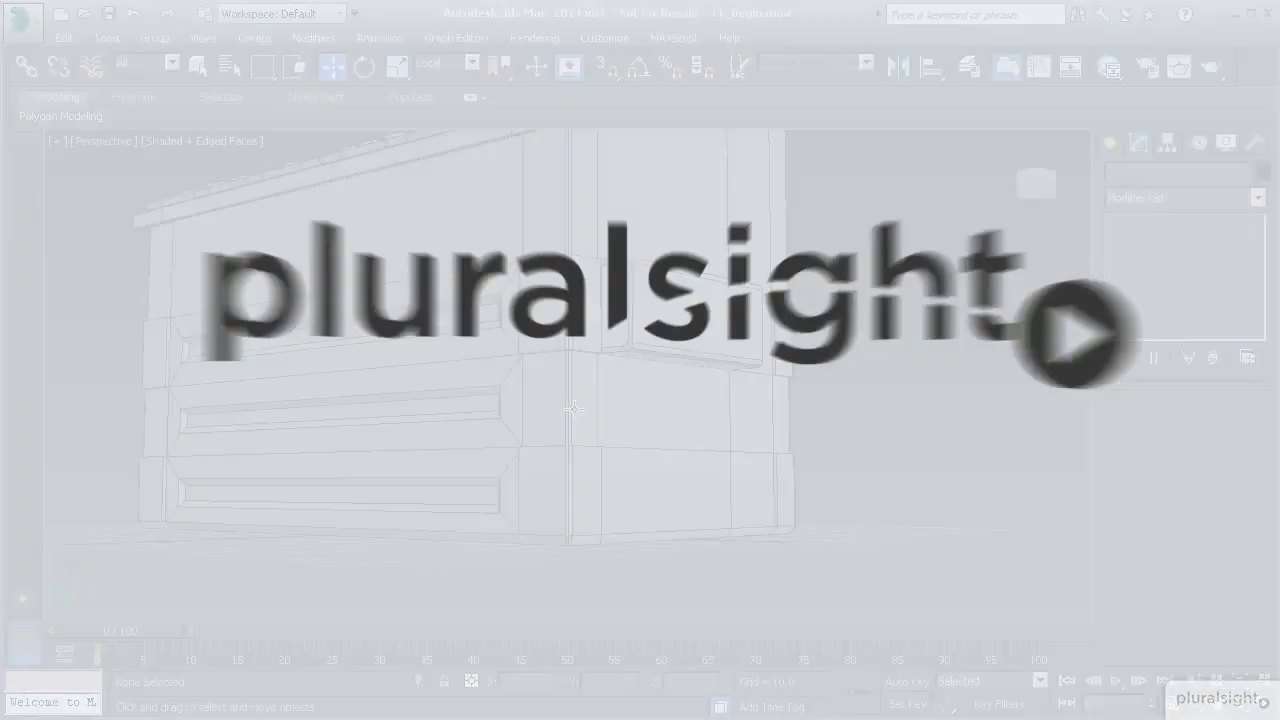